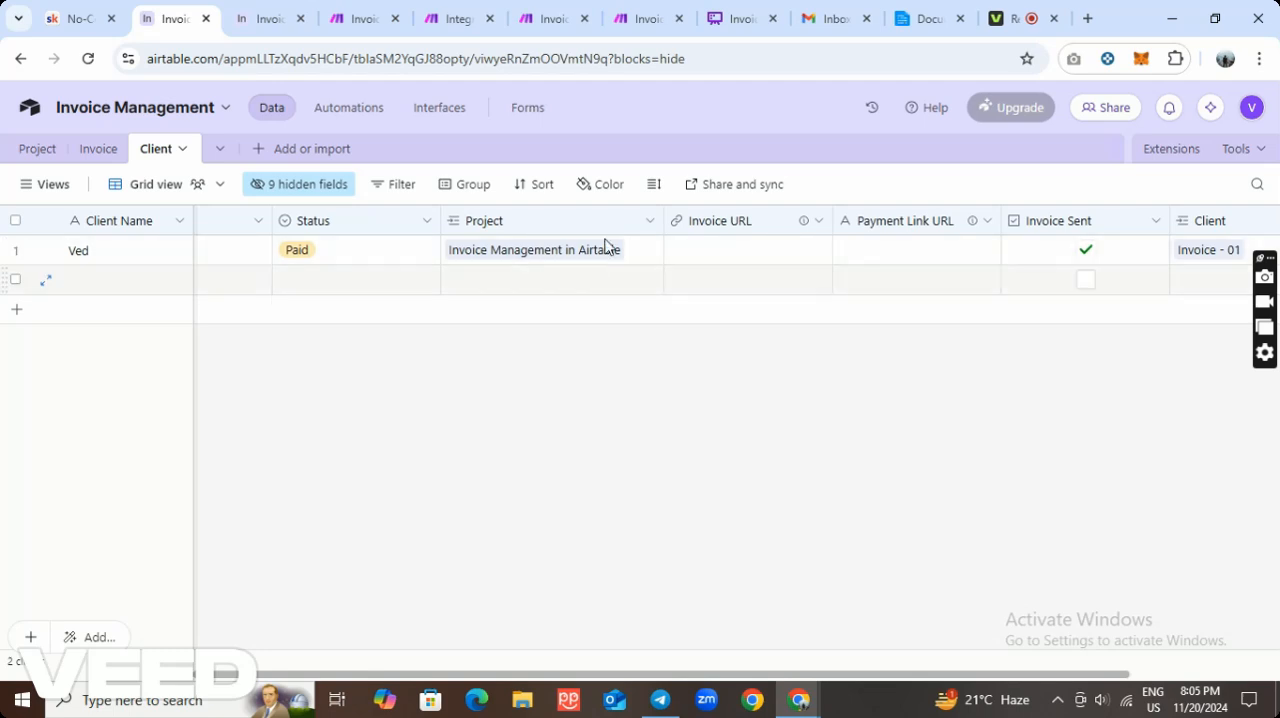
Review the Client table's Invoice URL and Payment Link URL fields and the Invoice payment process flowchart in Whimsical.
left_click_drag(758, 678, 843, 637)
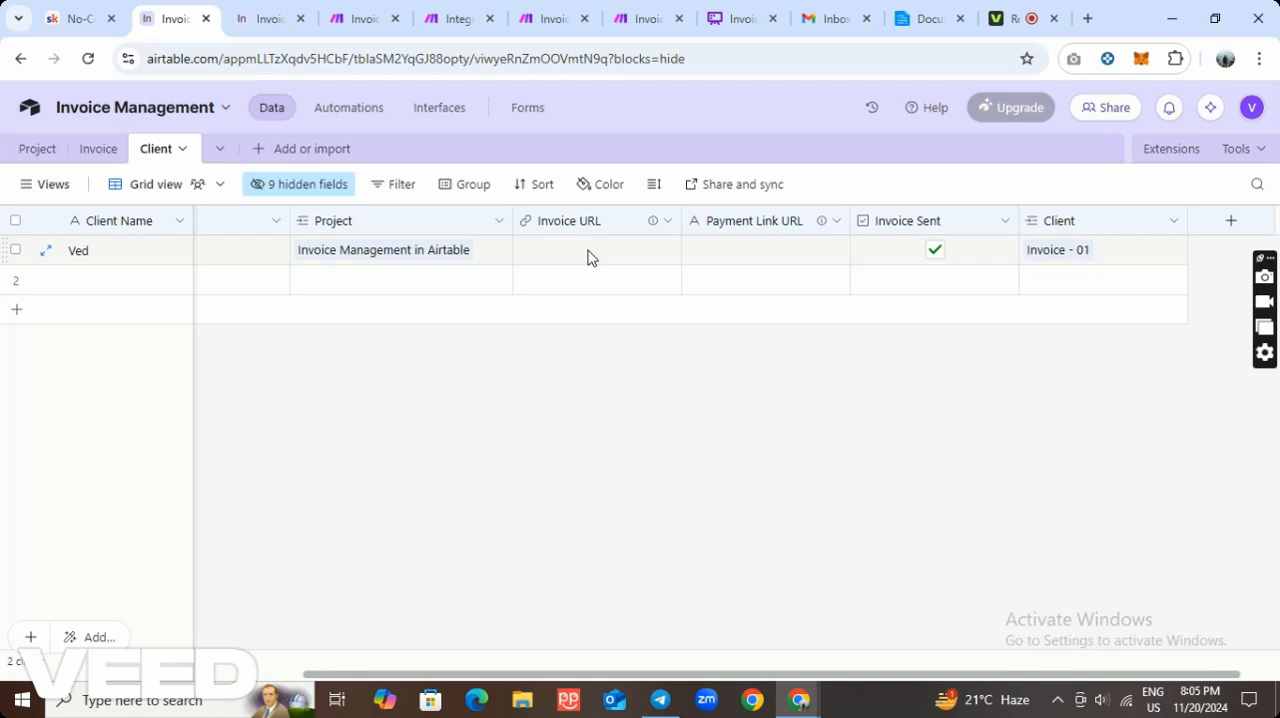
mouse_move(651, 226)
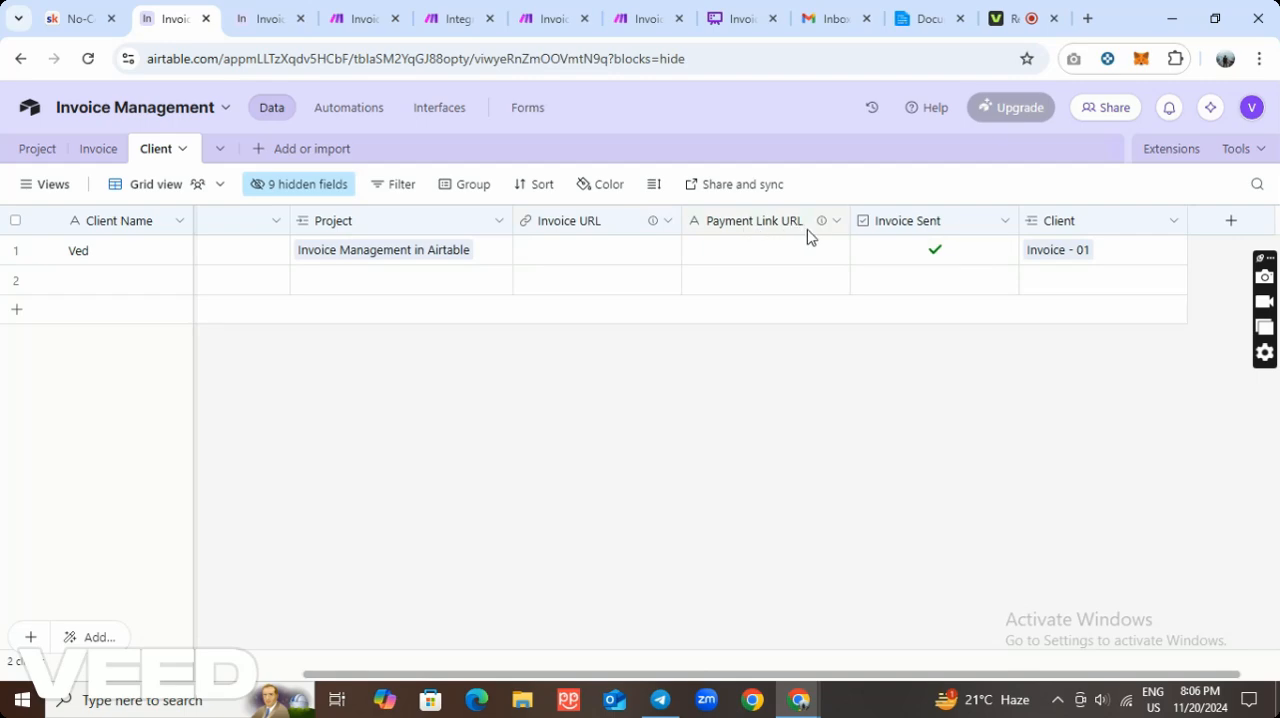
mouse_move(820, 230)
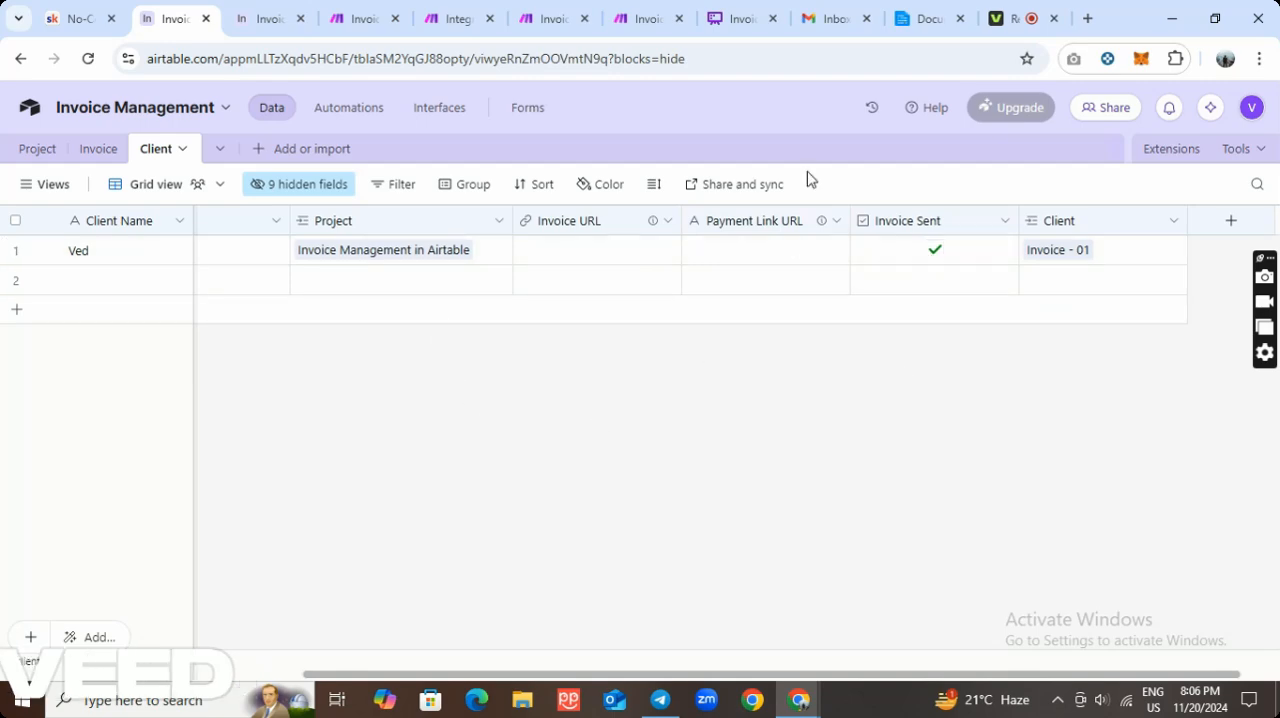
left_click(736, 20)
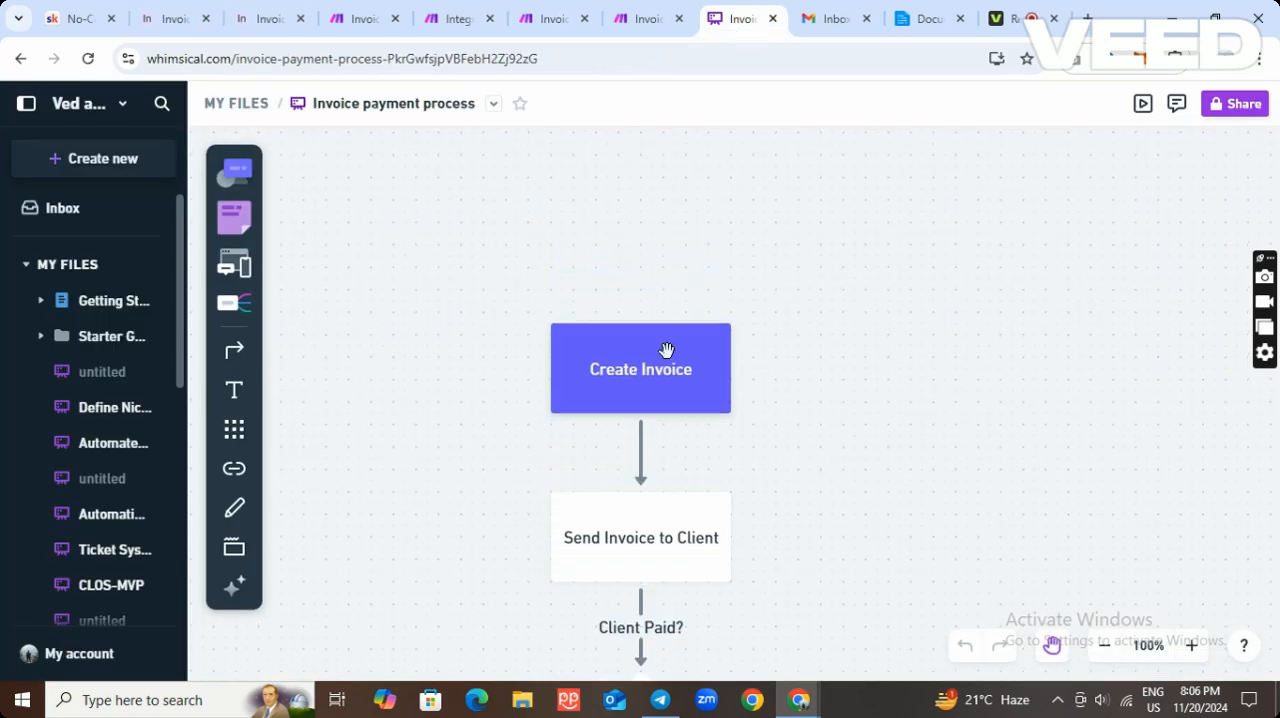
scroll(657, 378, "down", 1)
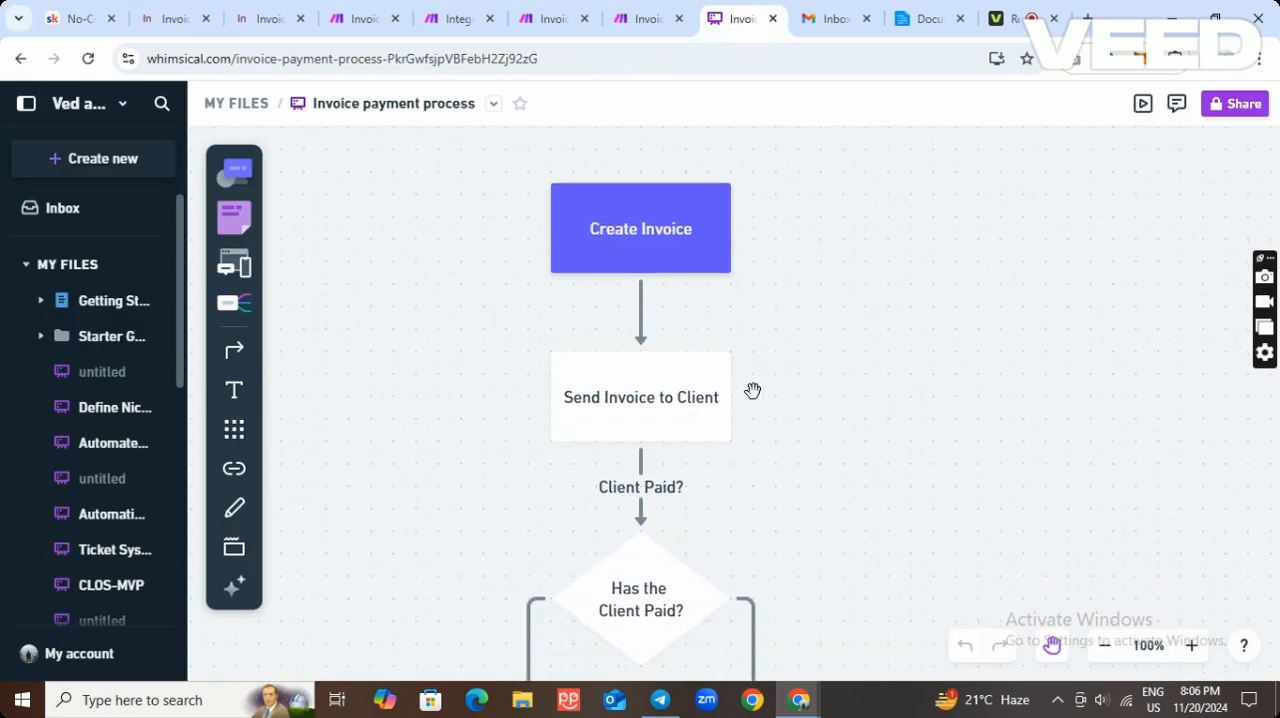
Switch to the Invoice Creation scenario in Make and start a single run of it.
left_click(352, 28)
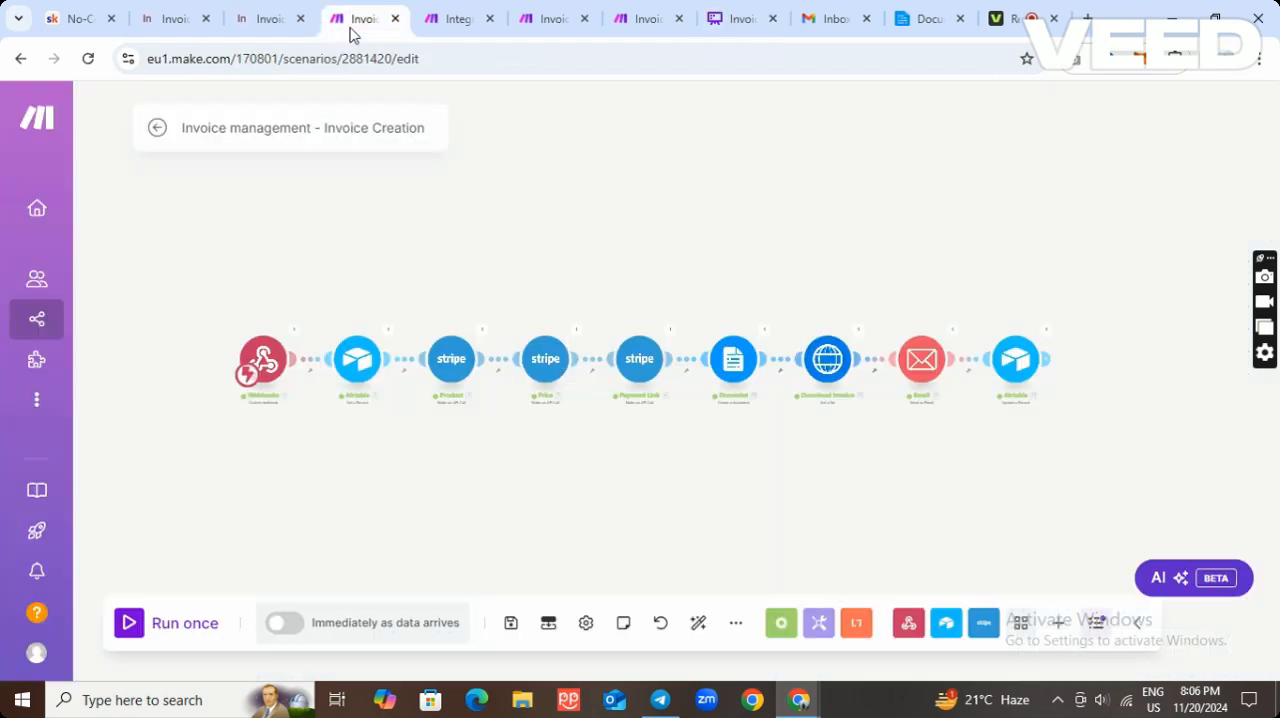
scroll(590, 470, "up", 3)
scroll(573, 457, "down", 3)
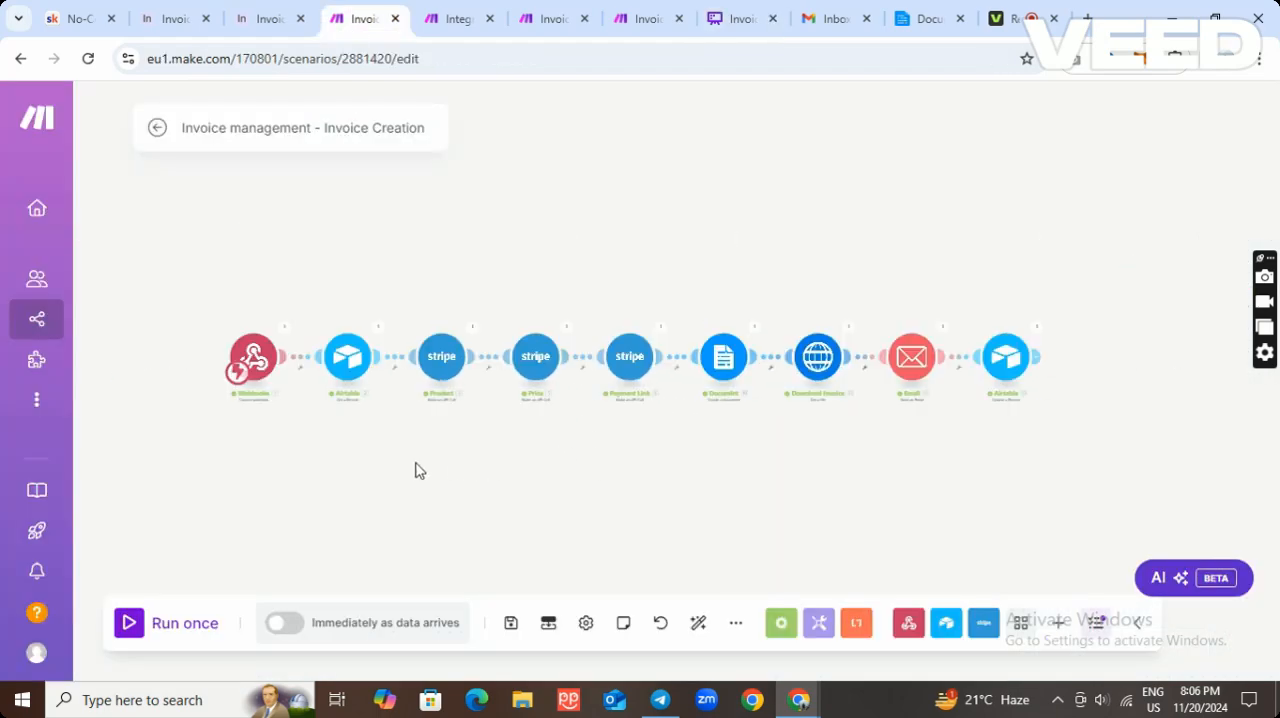
left_click(128, 622)
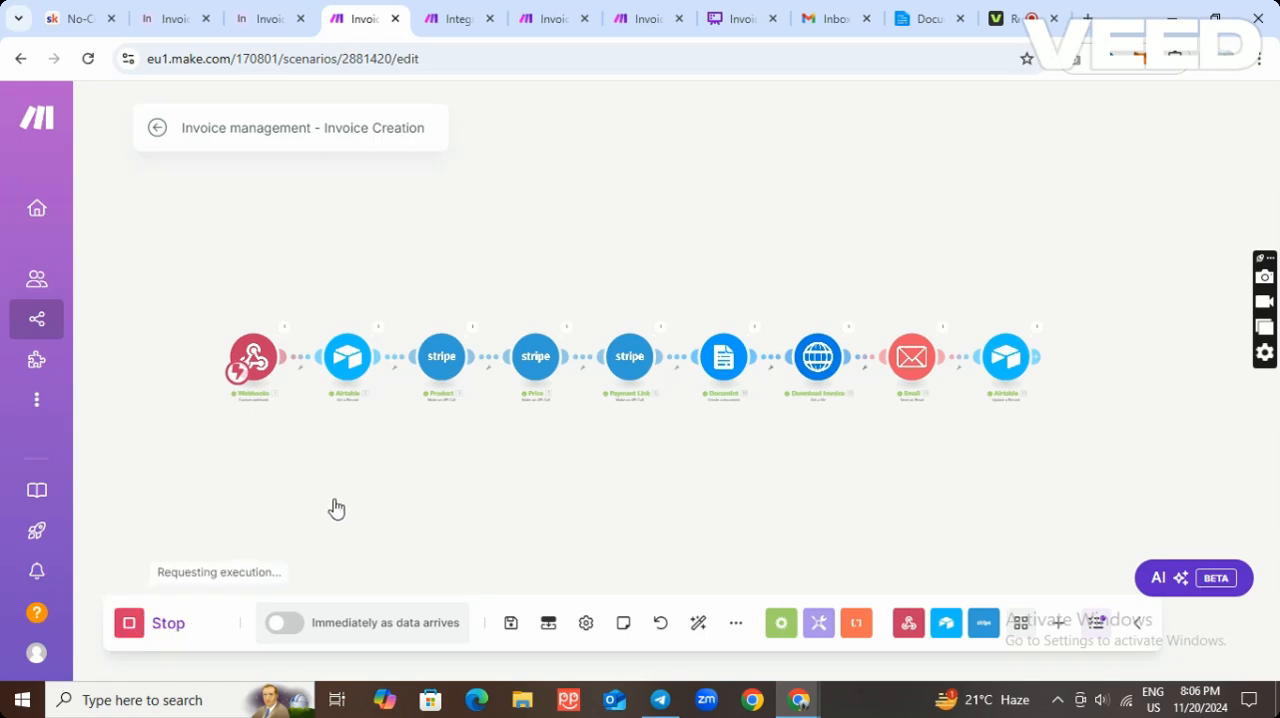
Switch to the Invoice automation in Airtable and review its trigger's table and Status condition.
left_click(264, 20)
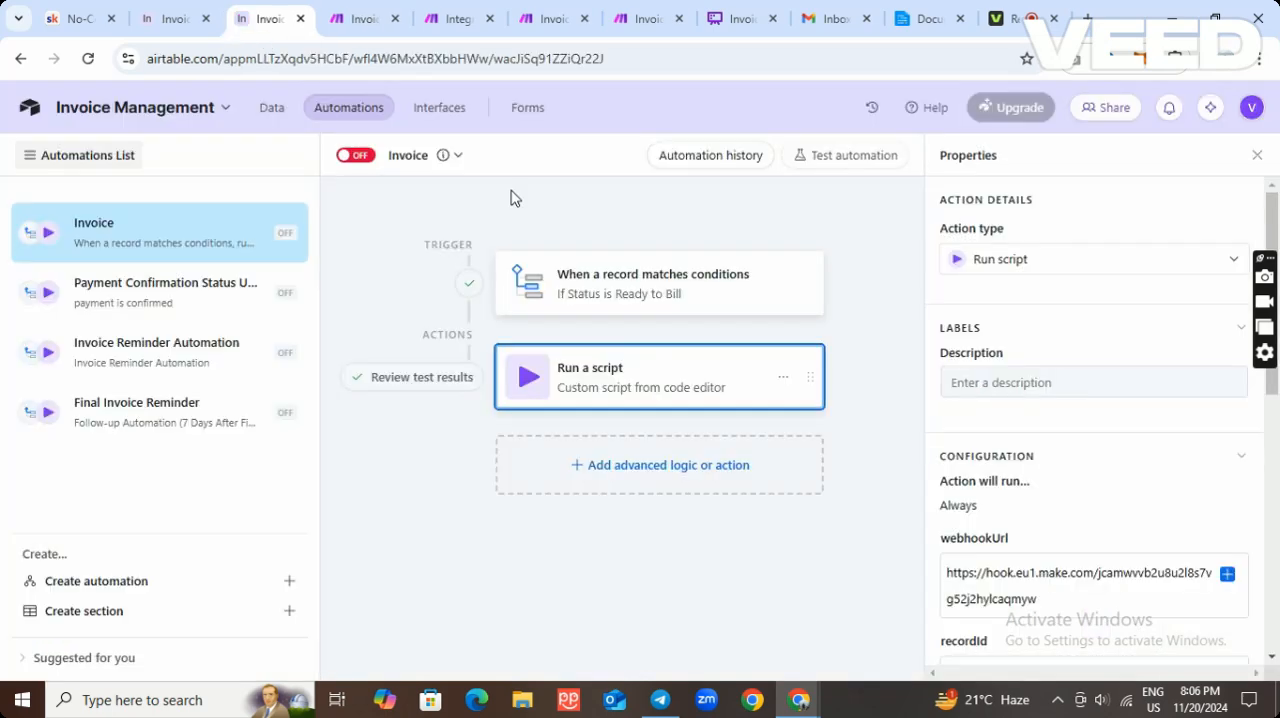
scroll(1100, 484, "down", 5)
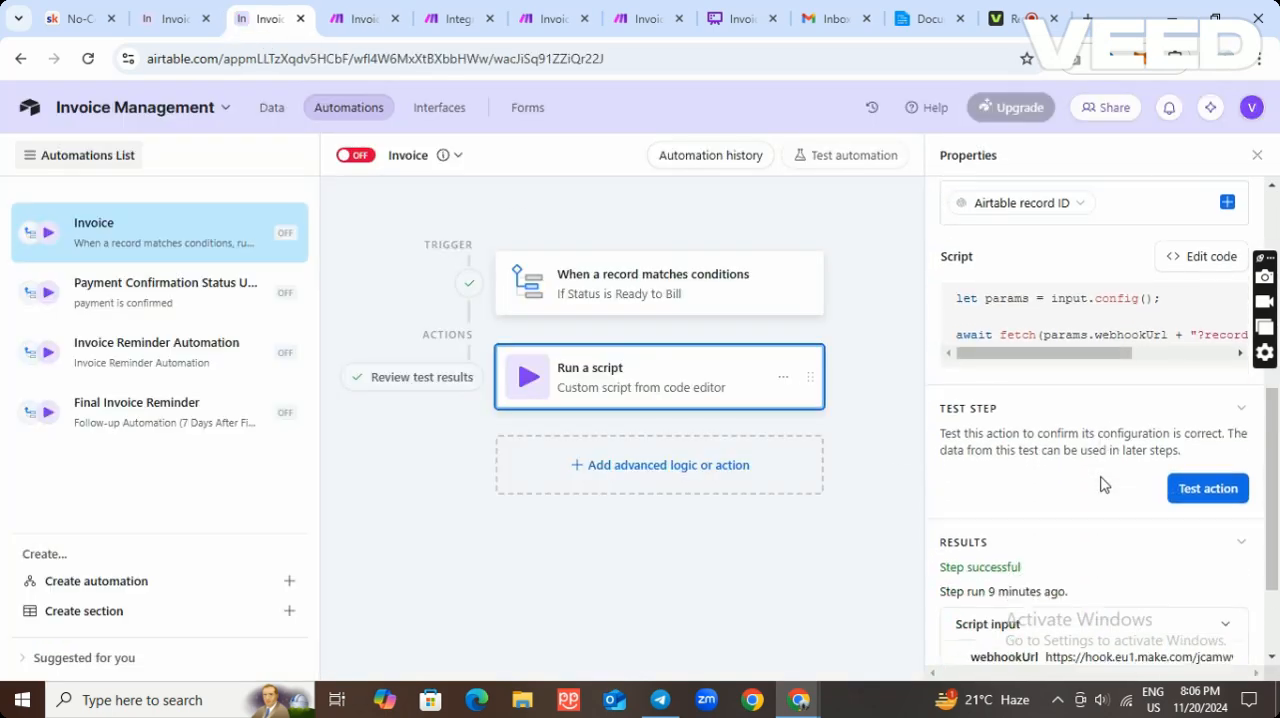
left_click(744, 294)
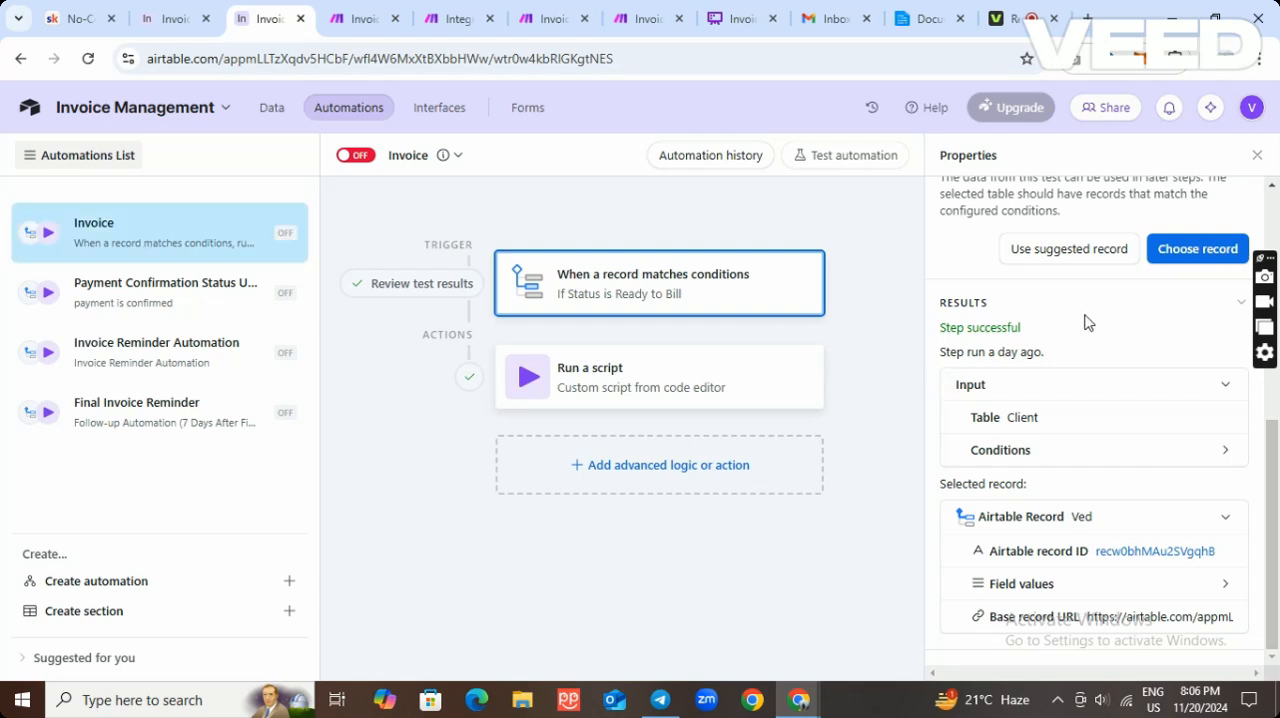
scroll(1117, 325, "up", 3)
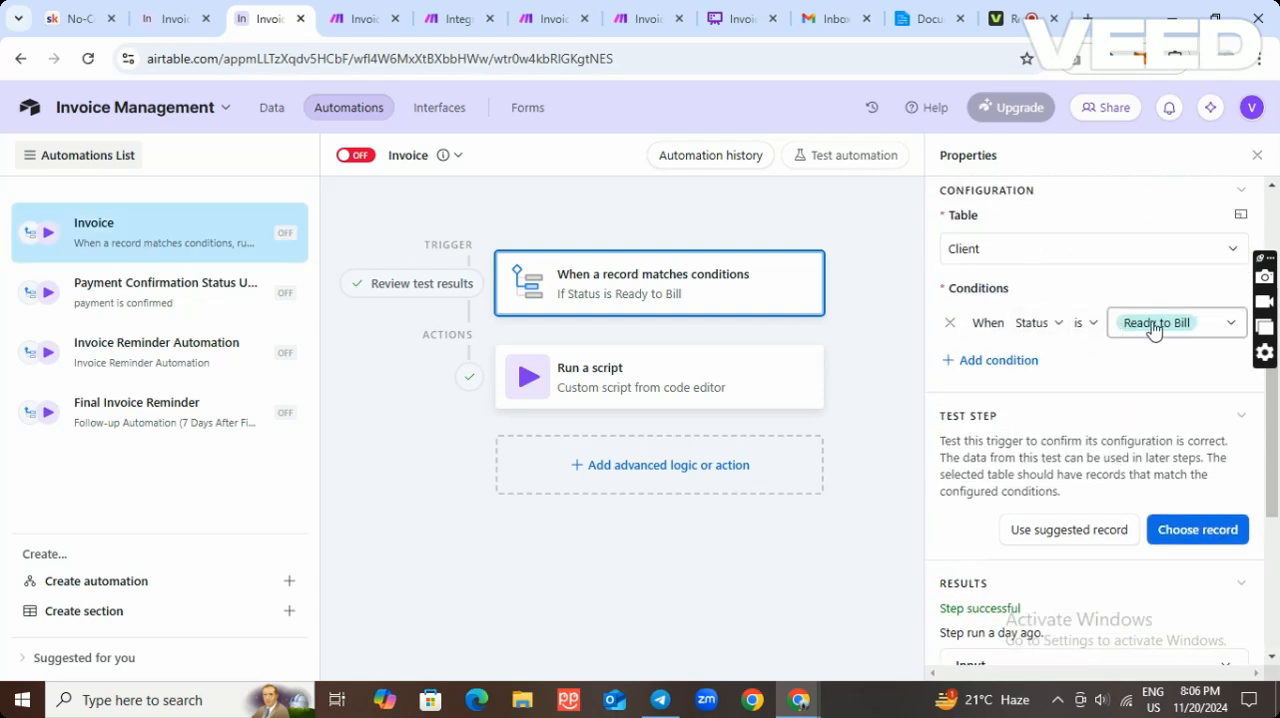
Test the Run a script action of the Invoice automation.
left_click(745, 368)
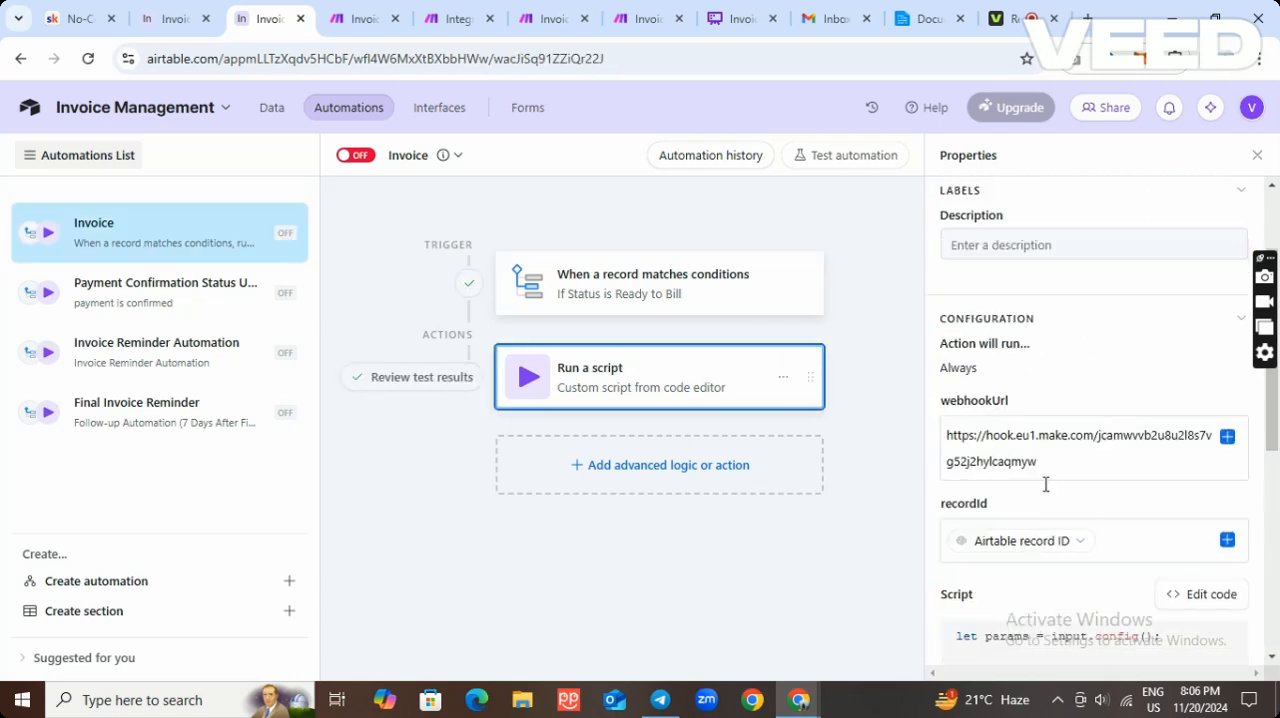
scroll(1094, 492, "down", 3)
scroll(1094, 492, "down", 2)
left_click(1203, 360)
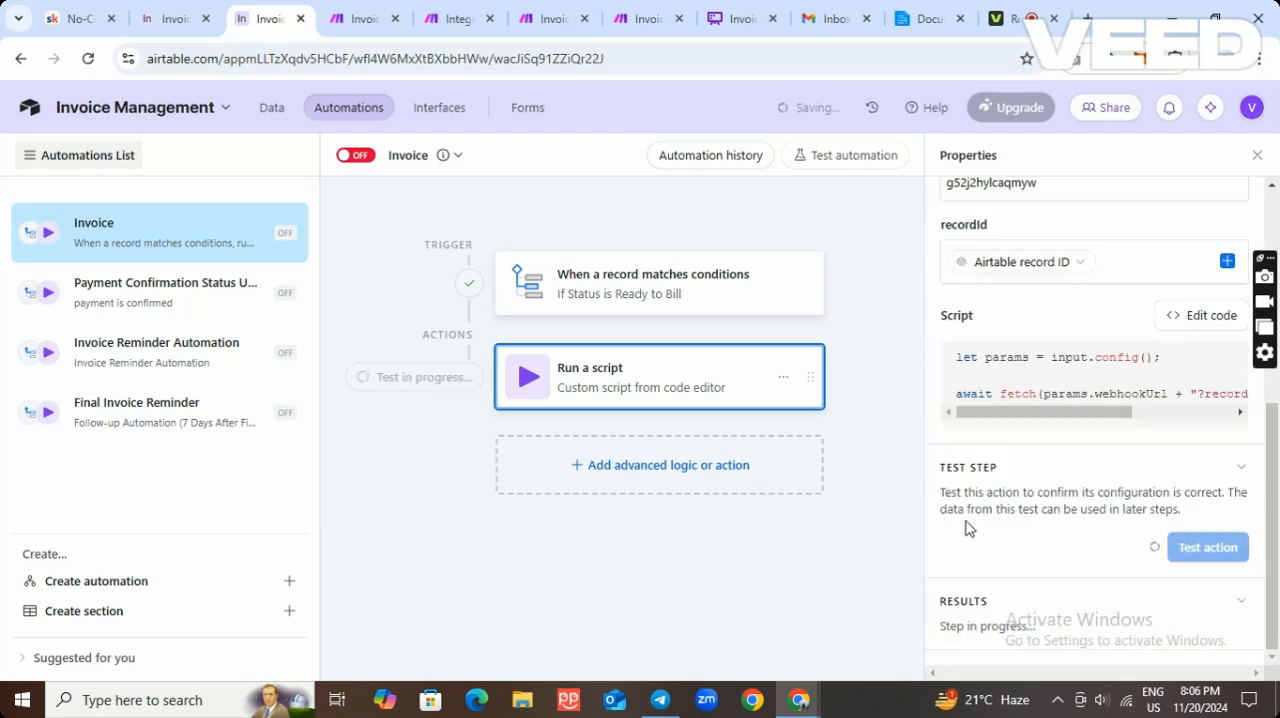
Return to the Invoice Creation scenario in Make and examine its Stripe, Documint, download, email and Airtable modules.
left_click(356, 20)
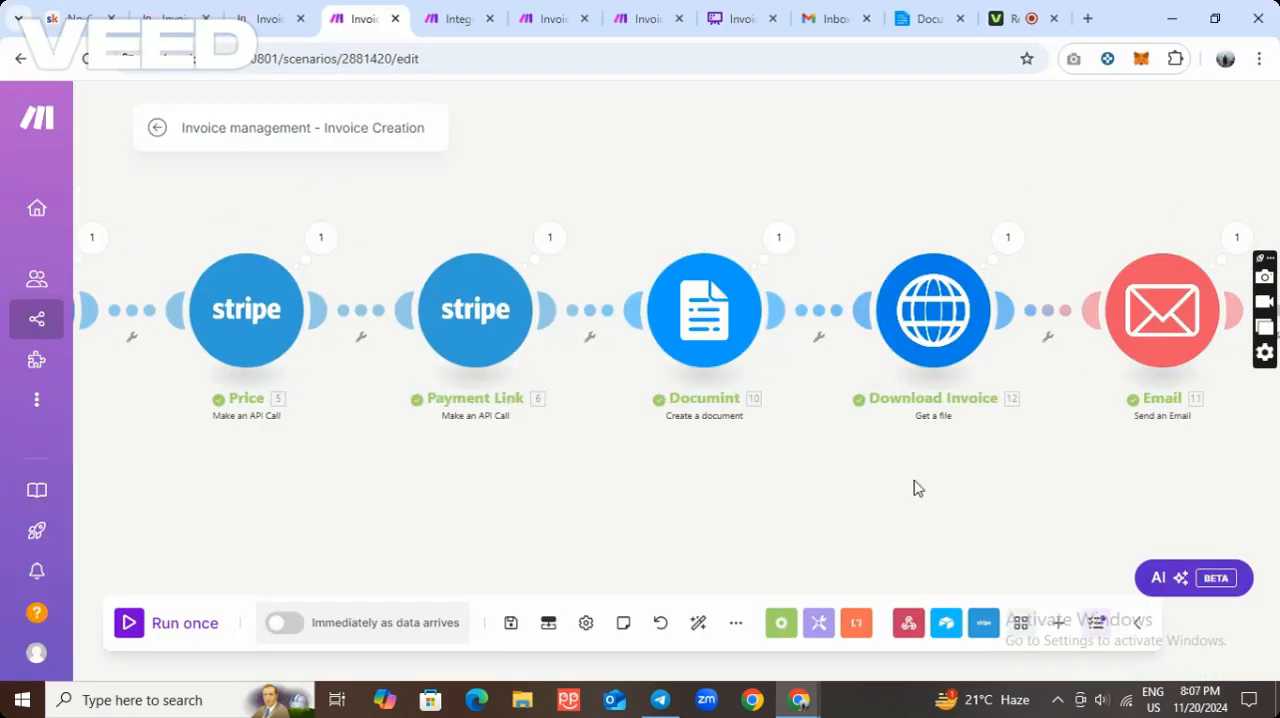
scroll(913, 488, "down", 2)
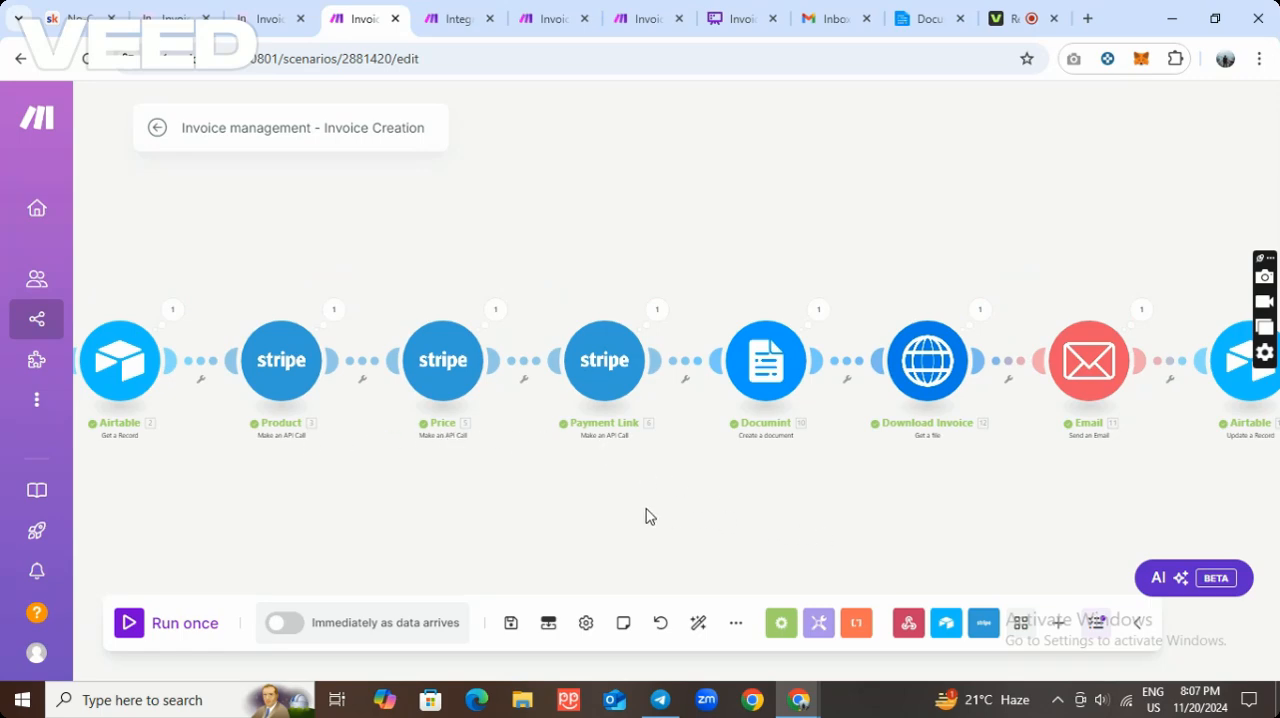
left_click_drag(937, 450, 755, 429)
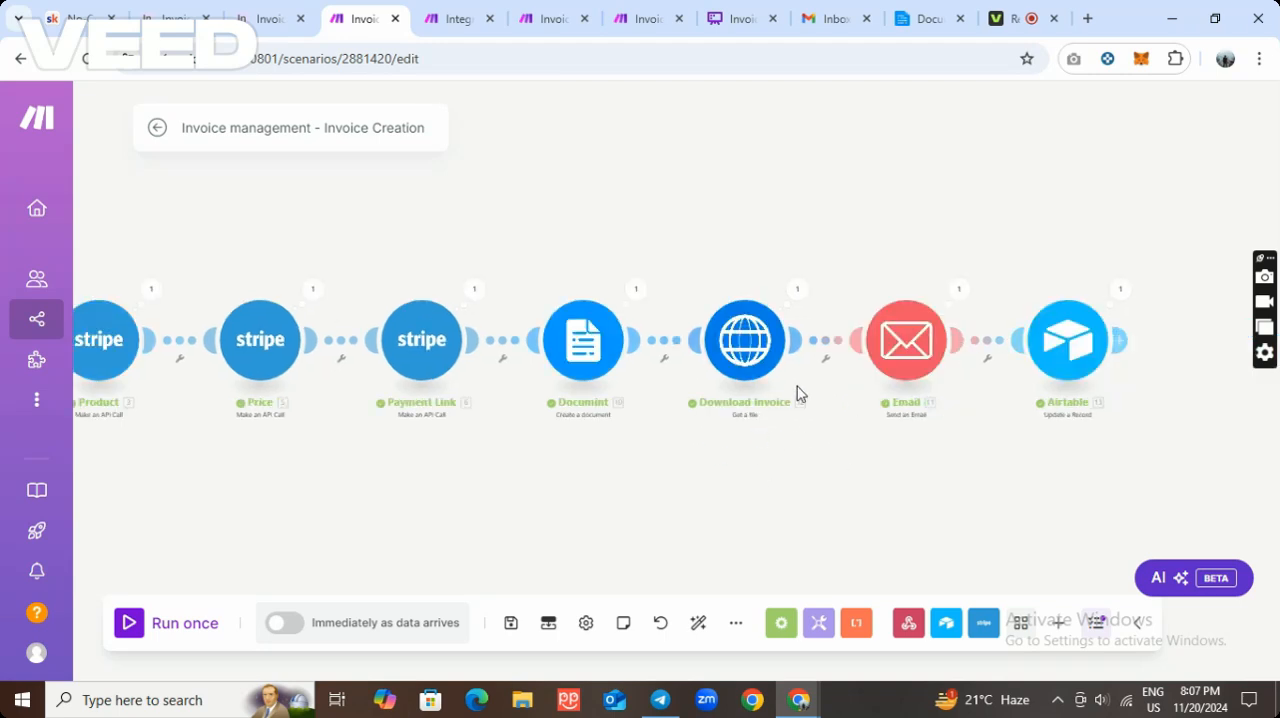
scroll(797, 393, "up", 2)
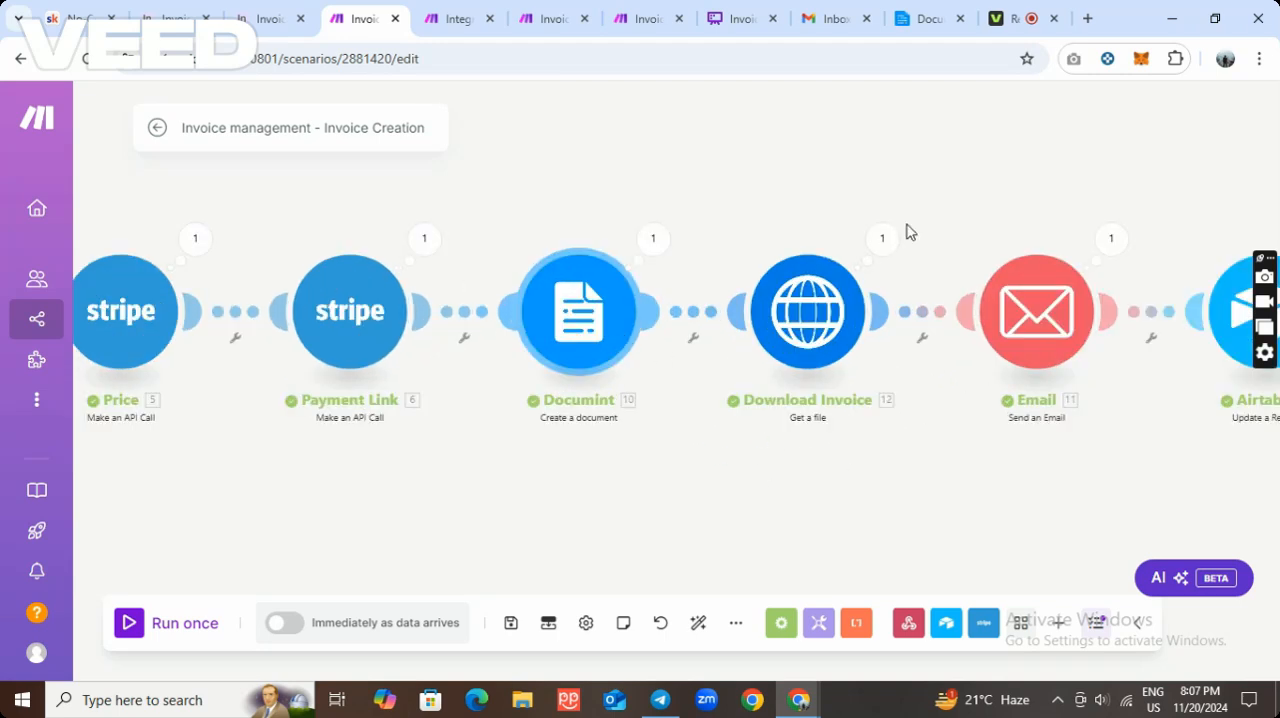
Switch to Documint and look over the Invoice Automation template's layout and variables.
left_click(920, 19)
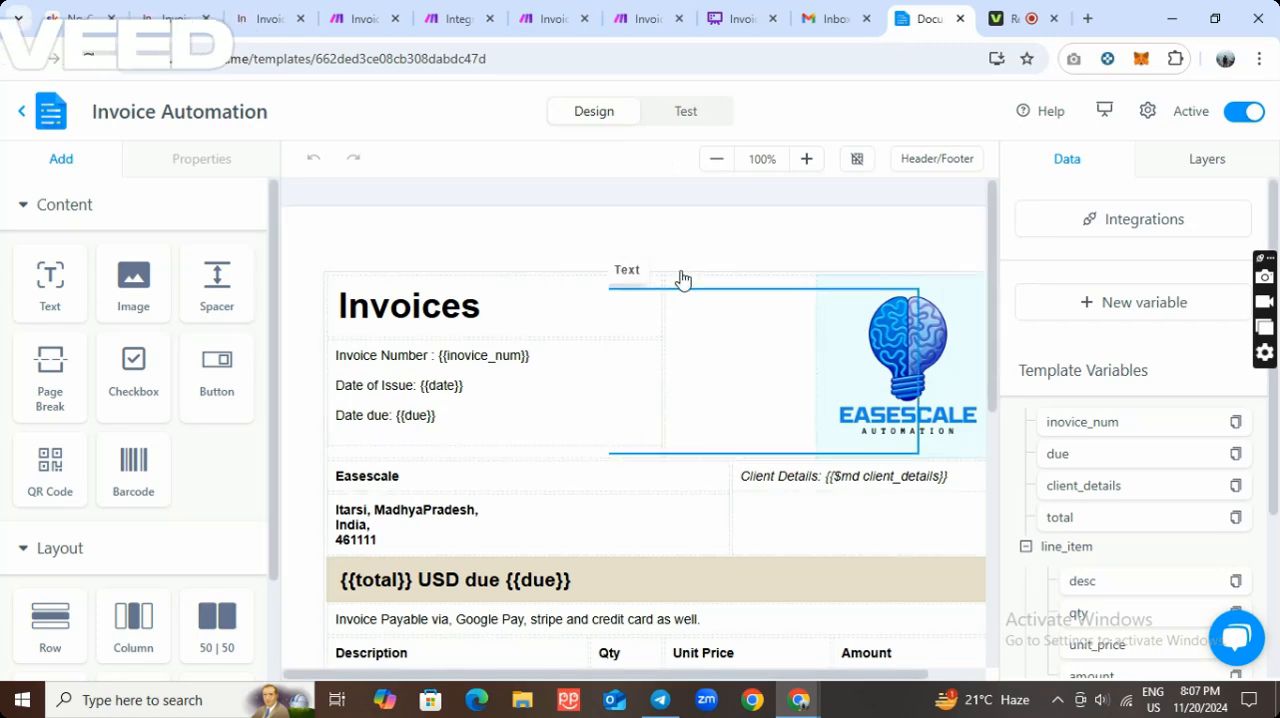
scroll(640, 257, "down", 2)
scroll(640, 257, "up", 2)
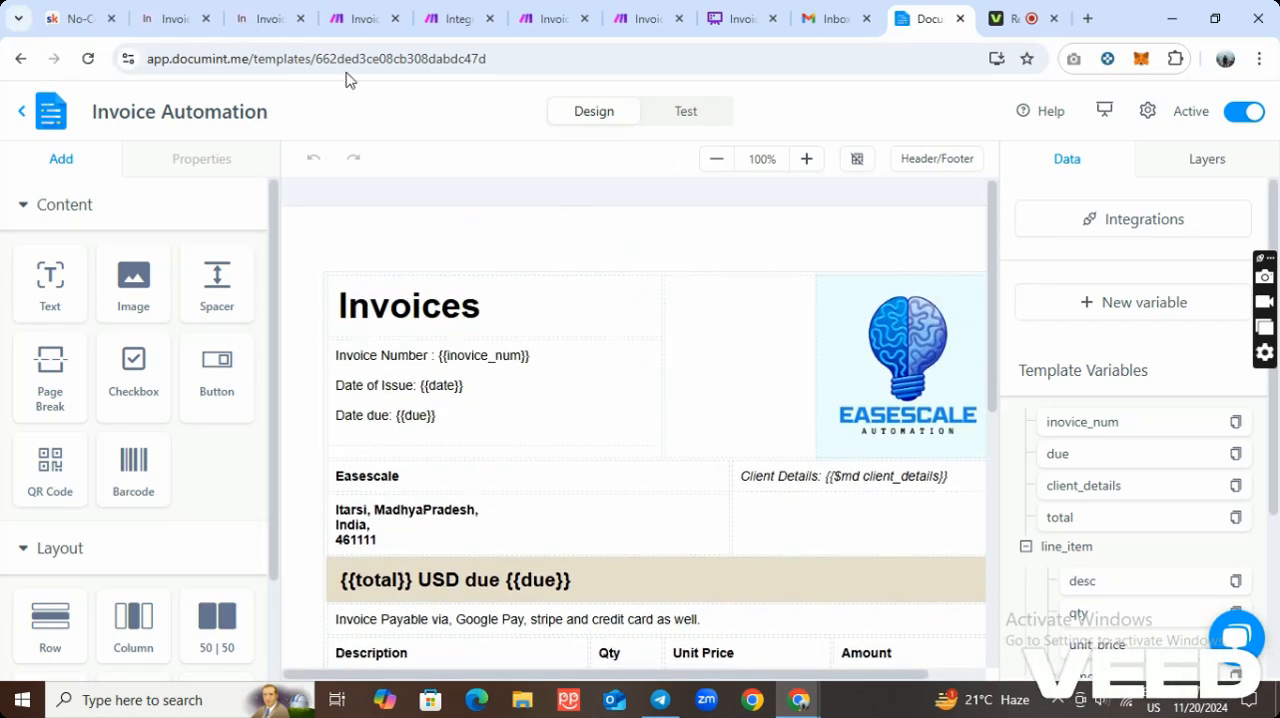
Back in Make, inspect the field mappings of the scenario's final Airtable Update a Record module and close its settings without changes.
left_click(352, 22)
left_click_drag(786, 494, 548, 470)
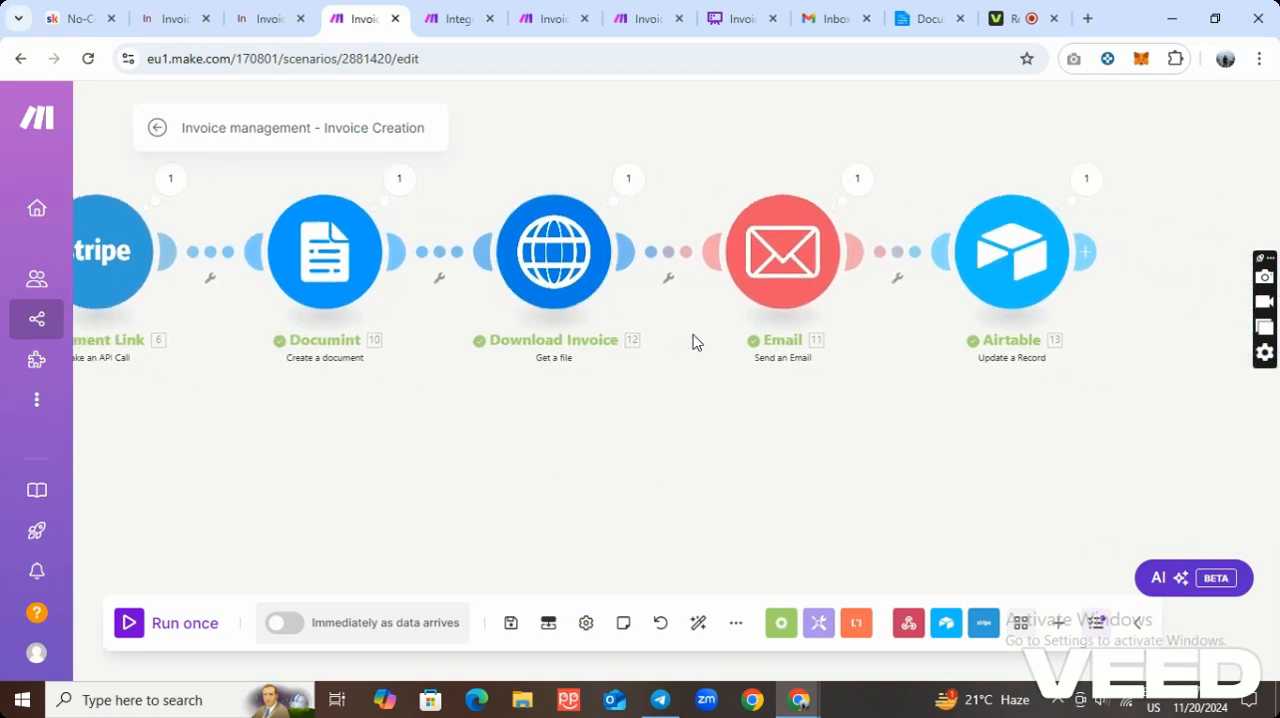
scroll(778, 272, "down", 3)
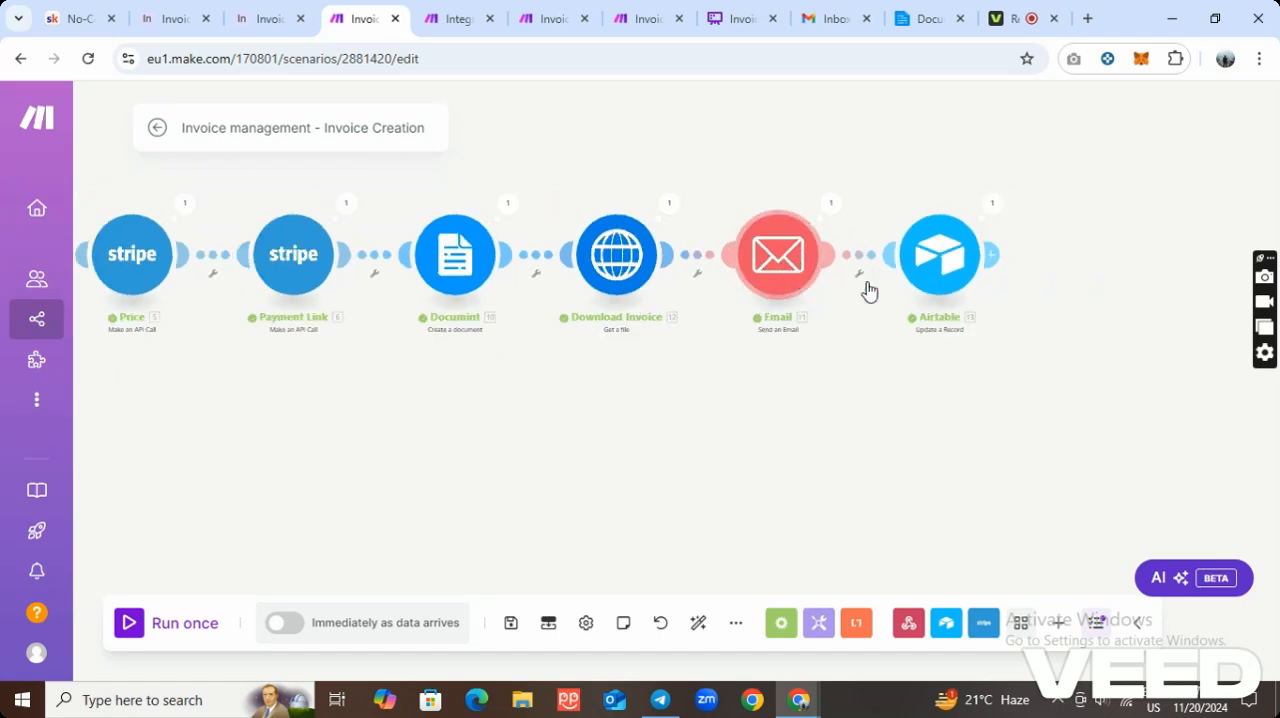
scroll(1045, 292, "up", 2)
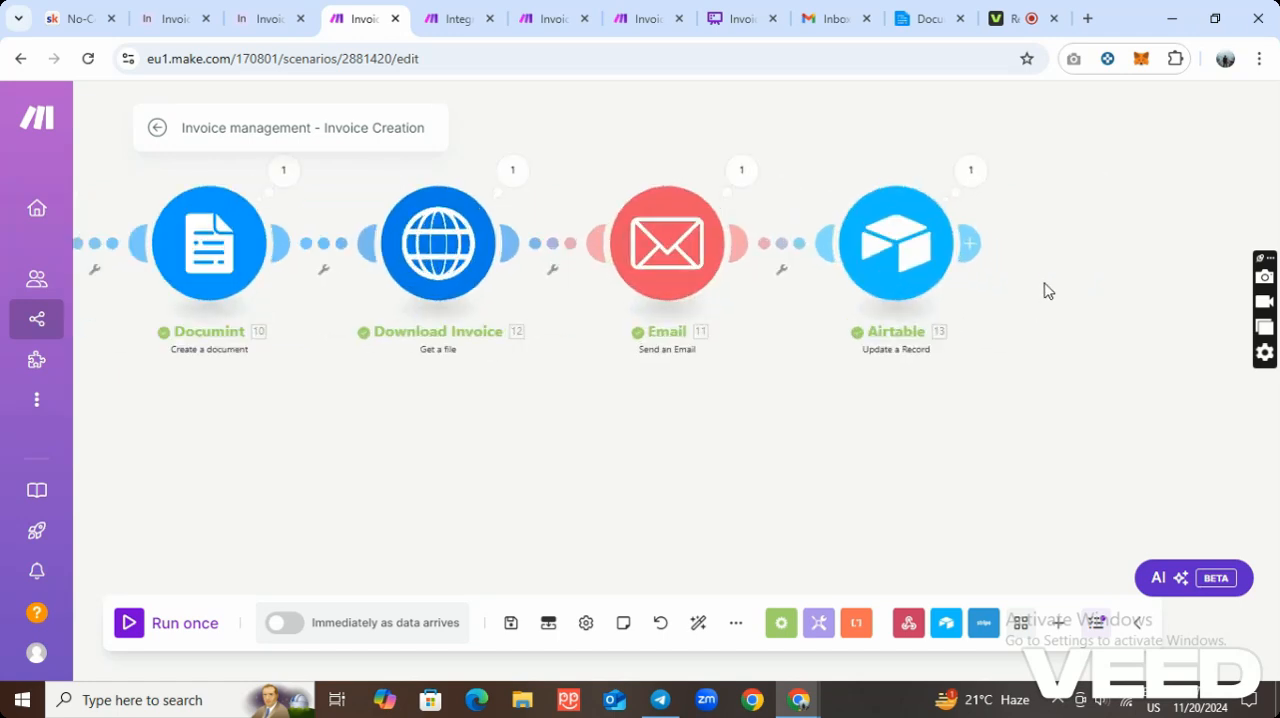
scroll(893, 265, "up", 1)
right_click(892, 252)
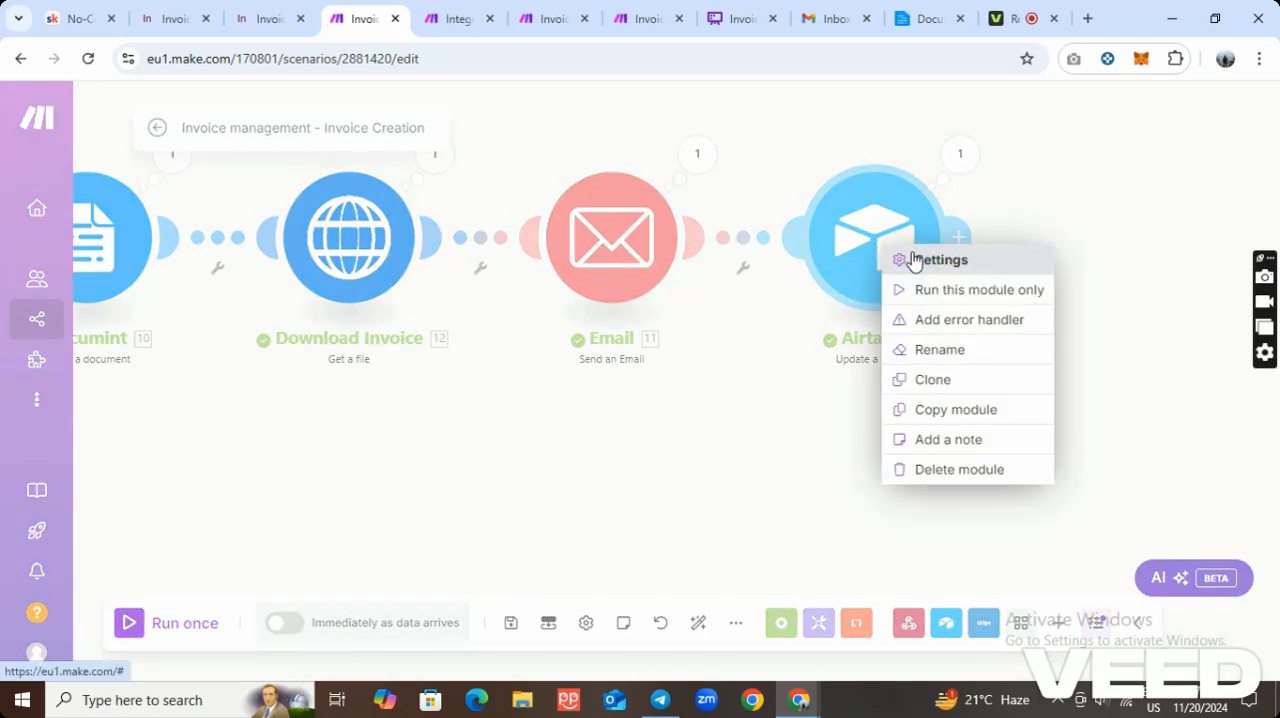
left_click(913, 260)
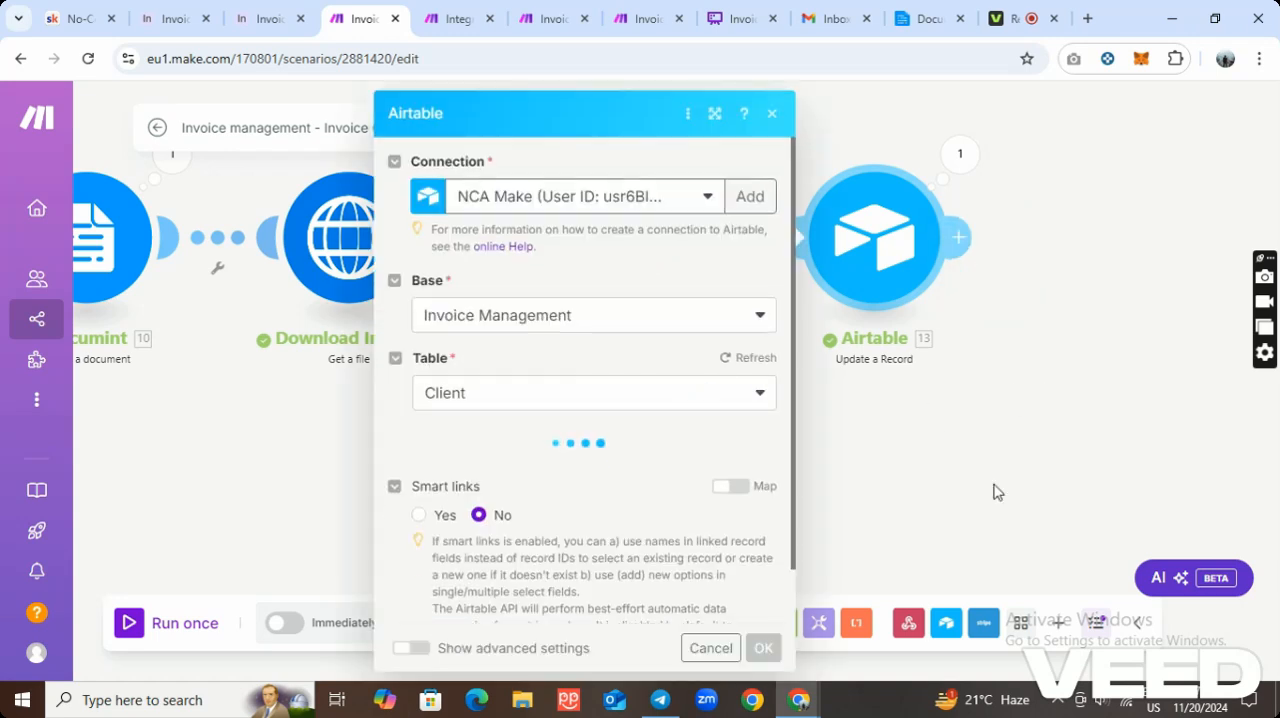
scroll(560, 363, "down", 6)
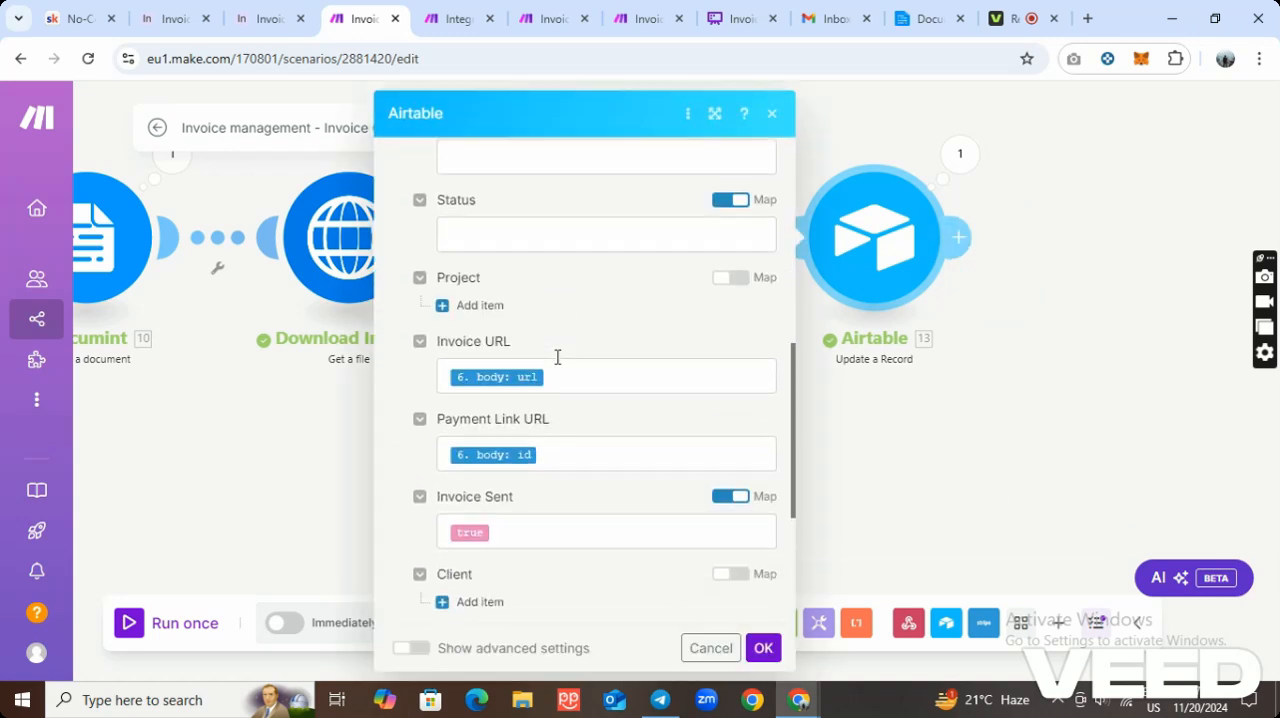
scroll(558, 357, "down", 1)
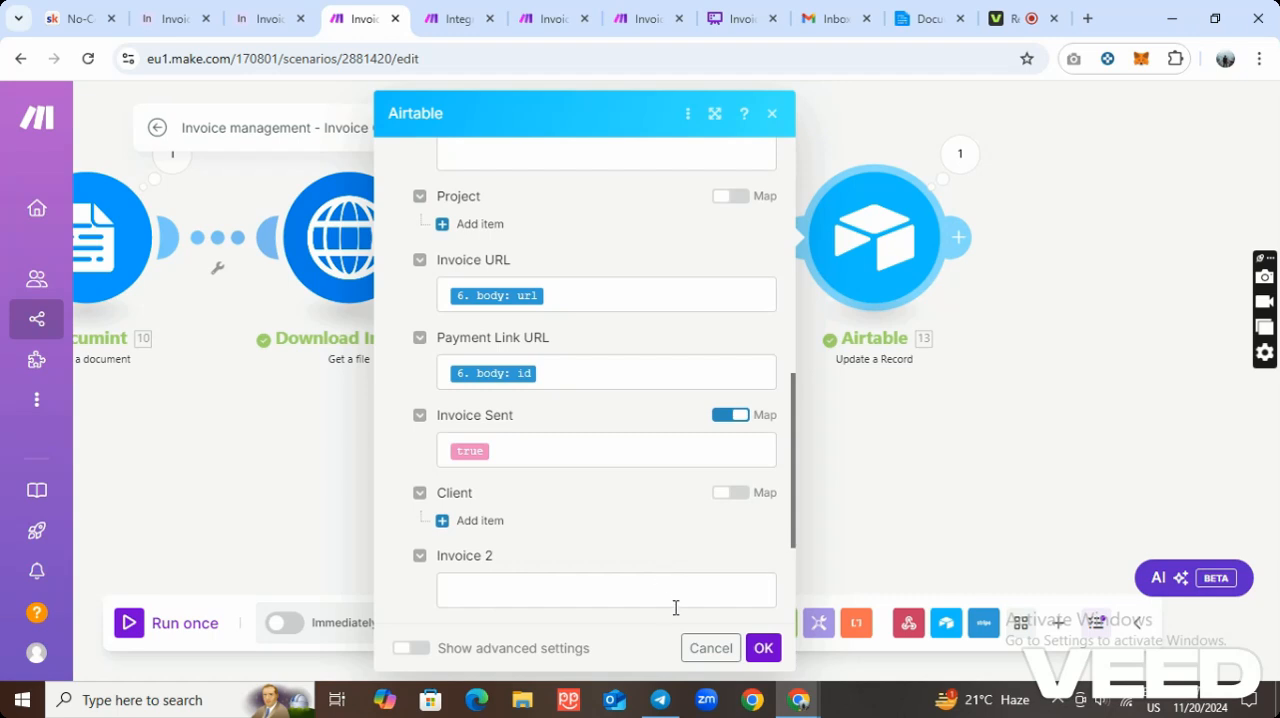
left_click(709, 649)
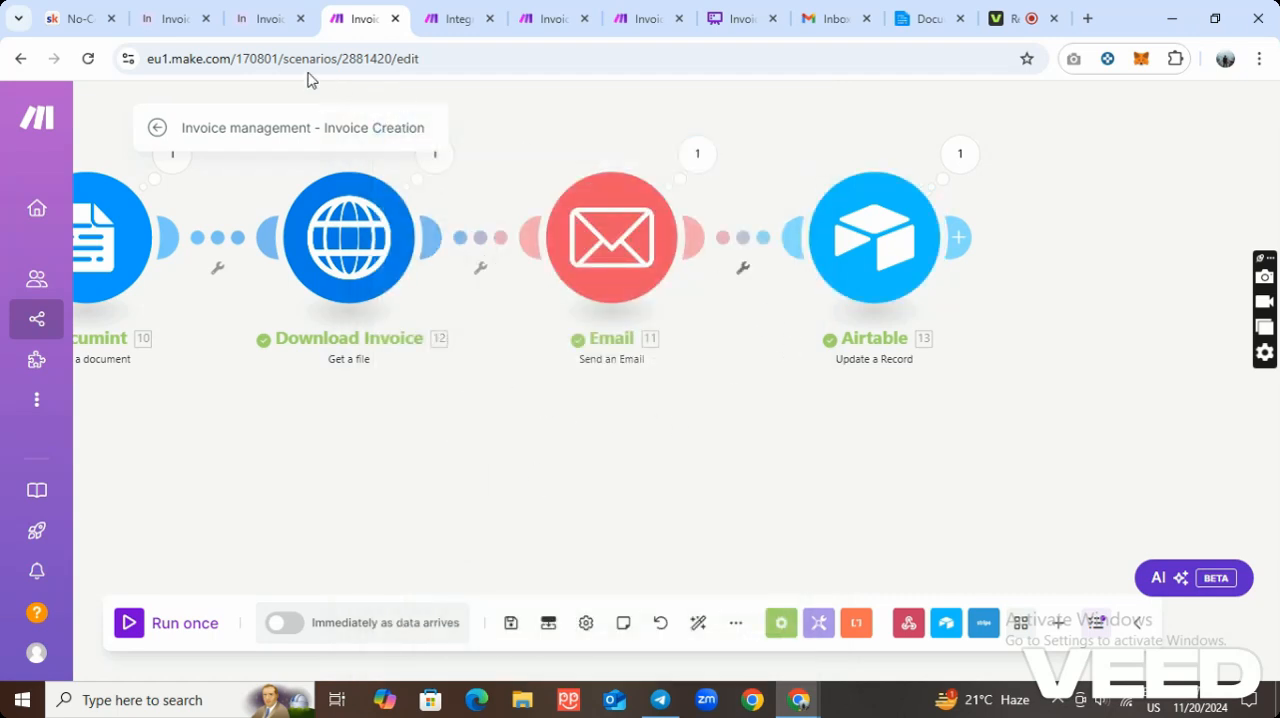
Switch to the Airtable Client table, open the first client's Invoice URL link, and return to check the record's invoice fields.
left_click(172, 20)
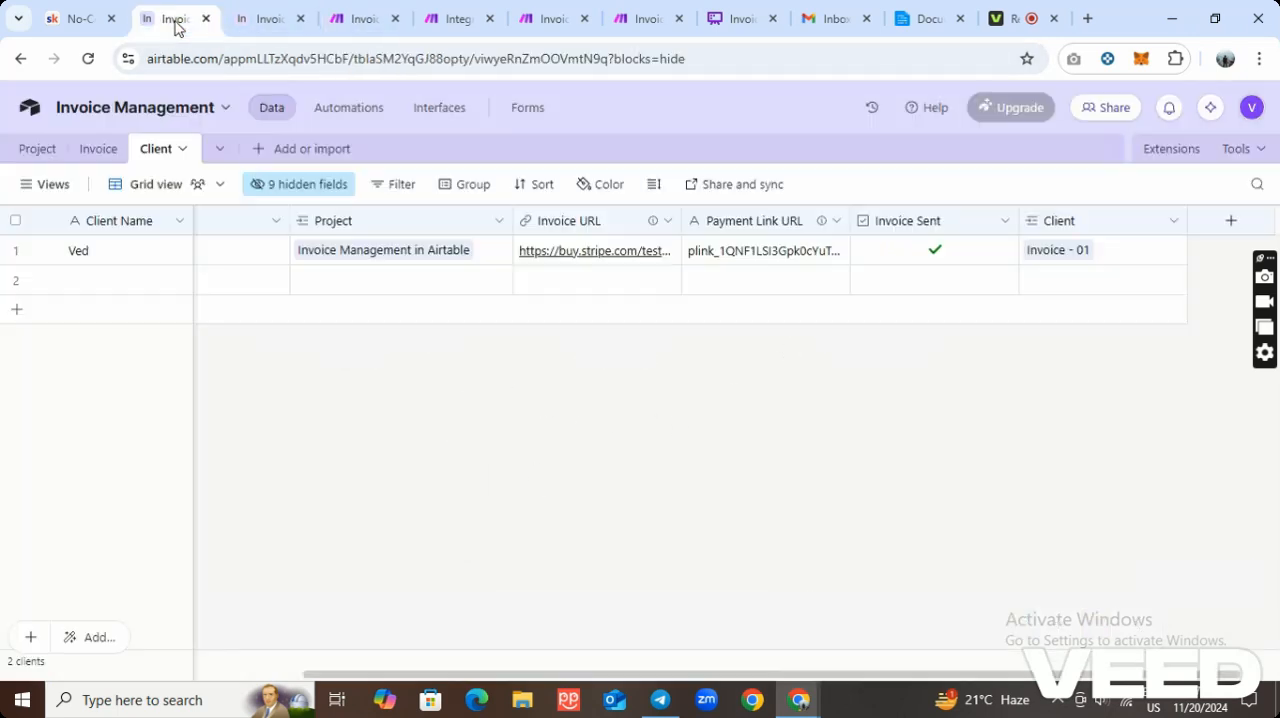
left_click(588, 254)
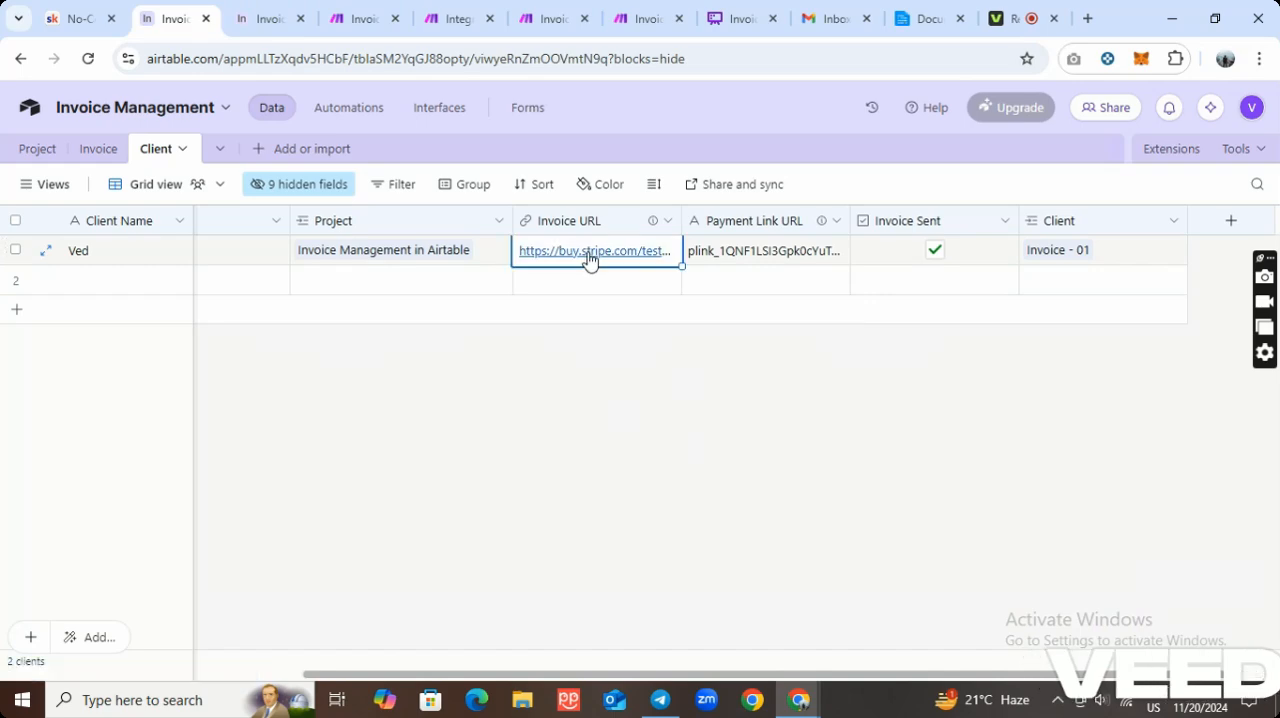
left_click(589, 254)
left_click(156, 30)
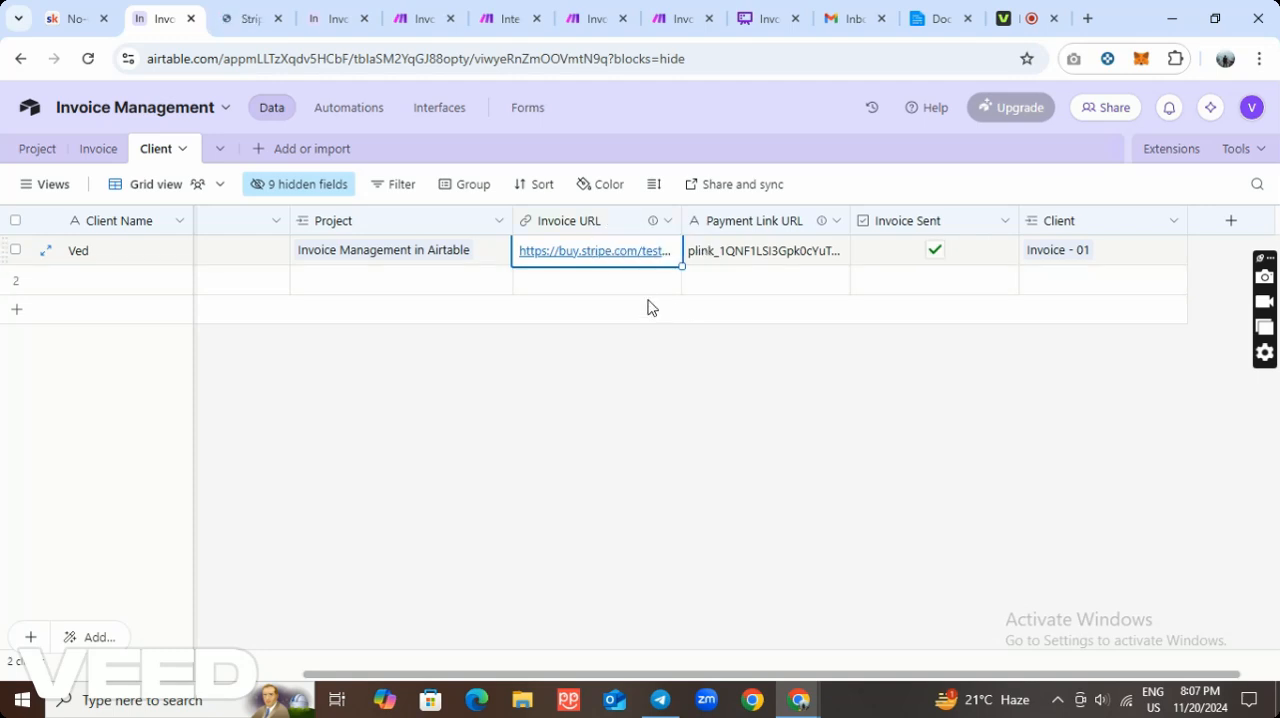
left_click(787, 412)
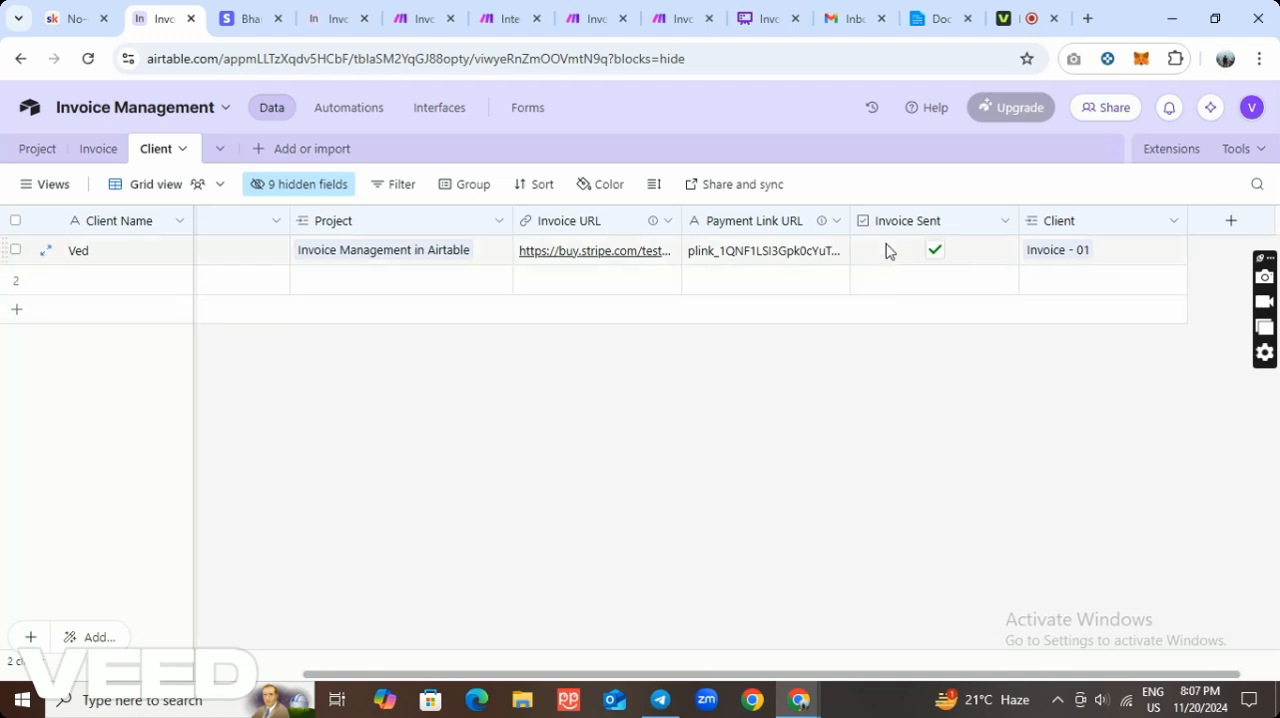
Switch to Gmail, refresh the inbox and open the "Your Invoice for Invoice Management in Airtable is Ready" email.
left_click(845, 22)
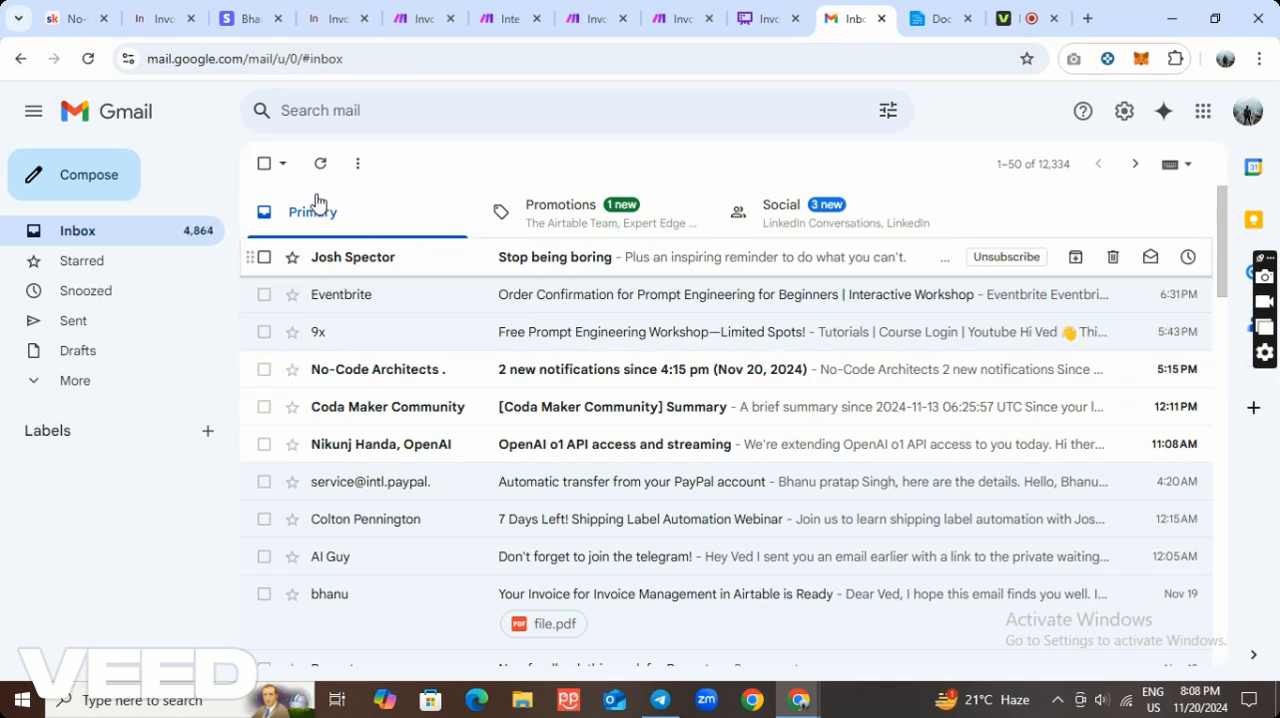
left_click(320, 163)
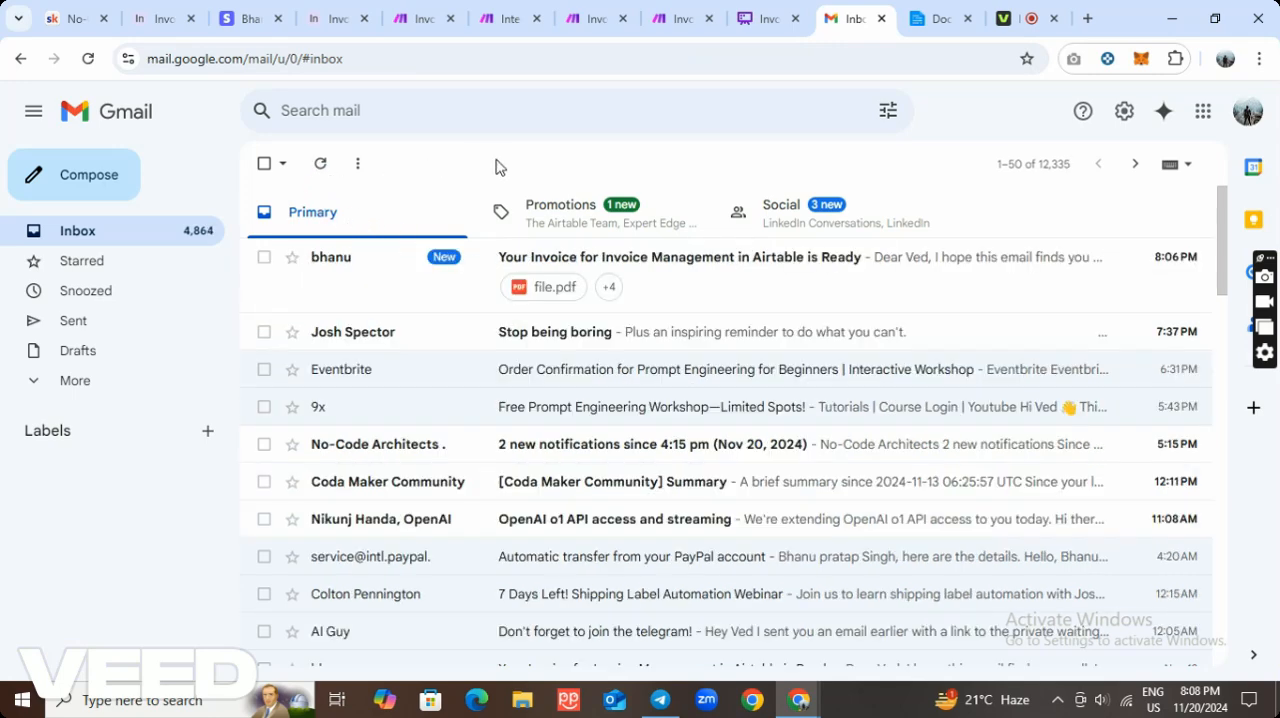
left_click(700, 274)
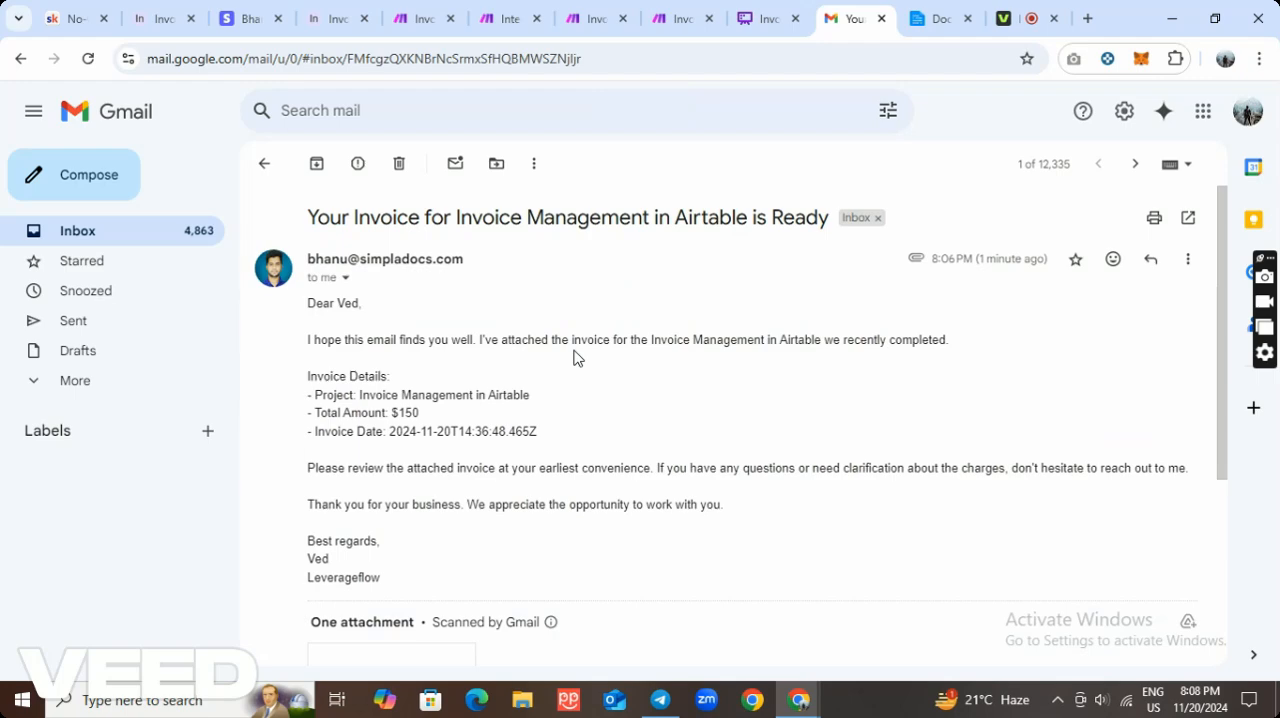
Open the email's attached file.pdf and look over the invoice details, line items and payment link.
scroll(571, 357, "down", 5)
left_click(379, 387)
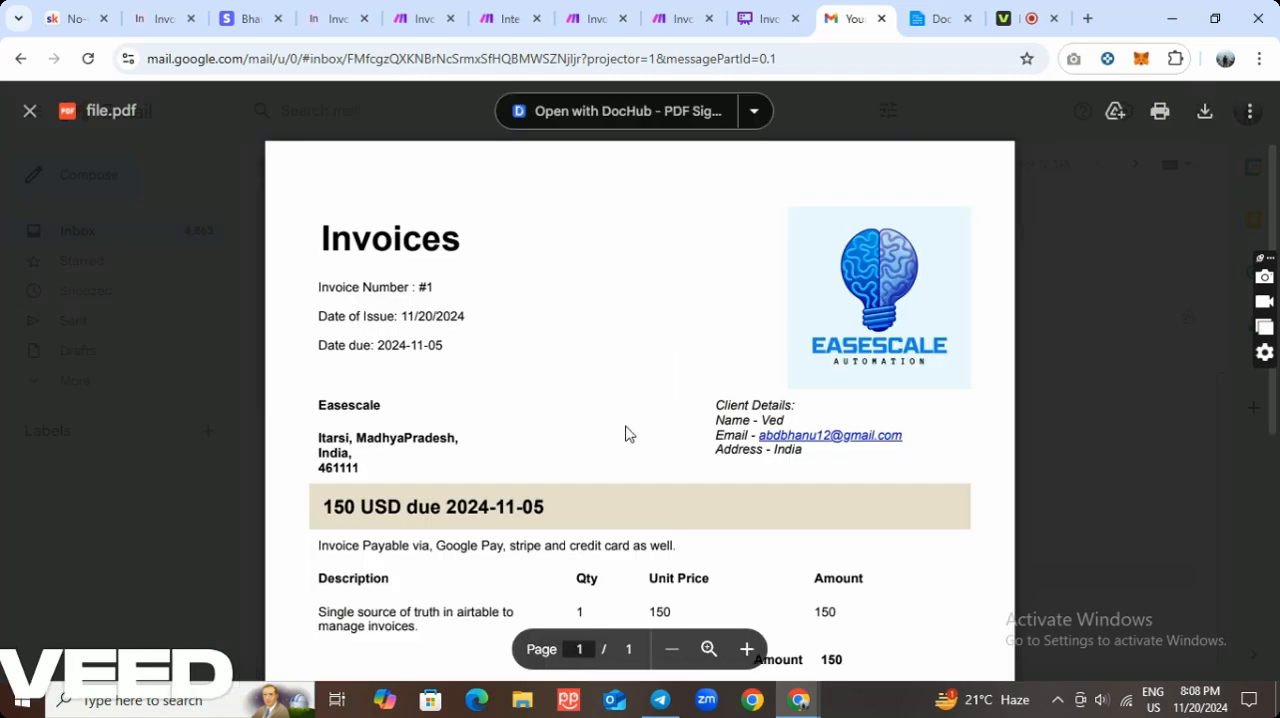
scroll(626, 430, "down", 4)
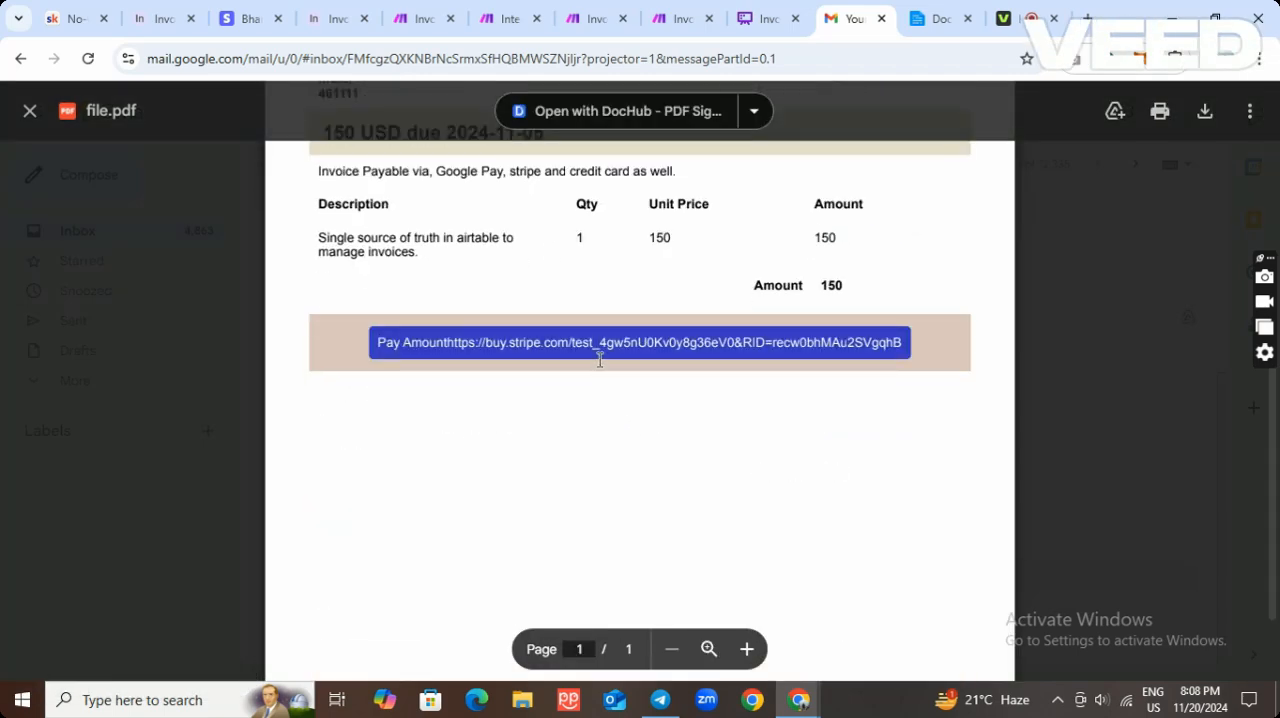
scroll(593, 380, "up", 1)
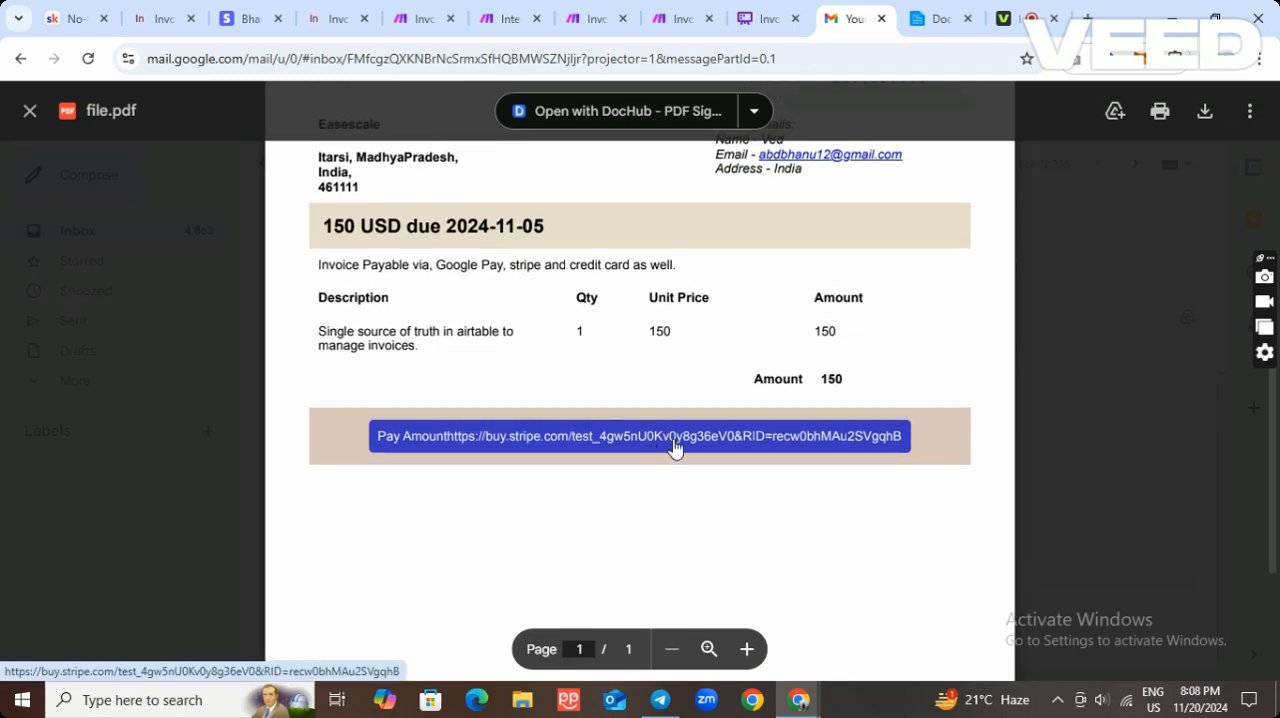
scroll(674, 449, "up", 1)
scroll(675, 449, "down", 1)
Follow the invoice's Pay Amount link, close the PDF preview, and view the Stripe checkout page's payment form.
left_click(675, 447)
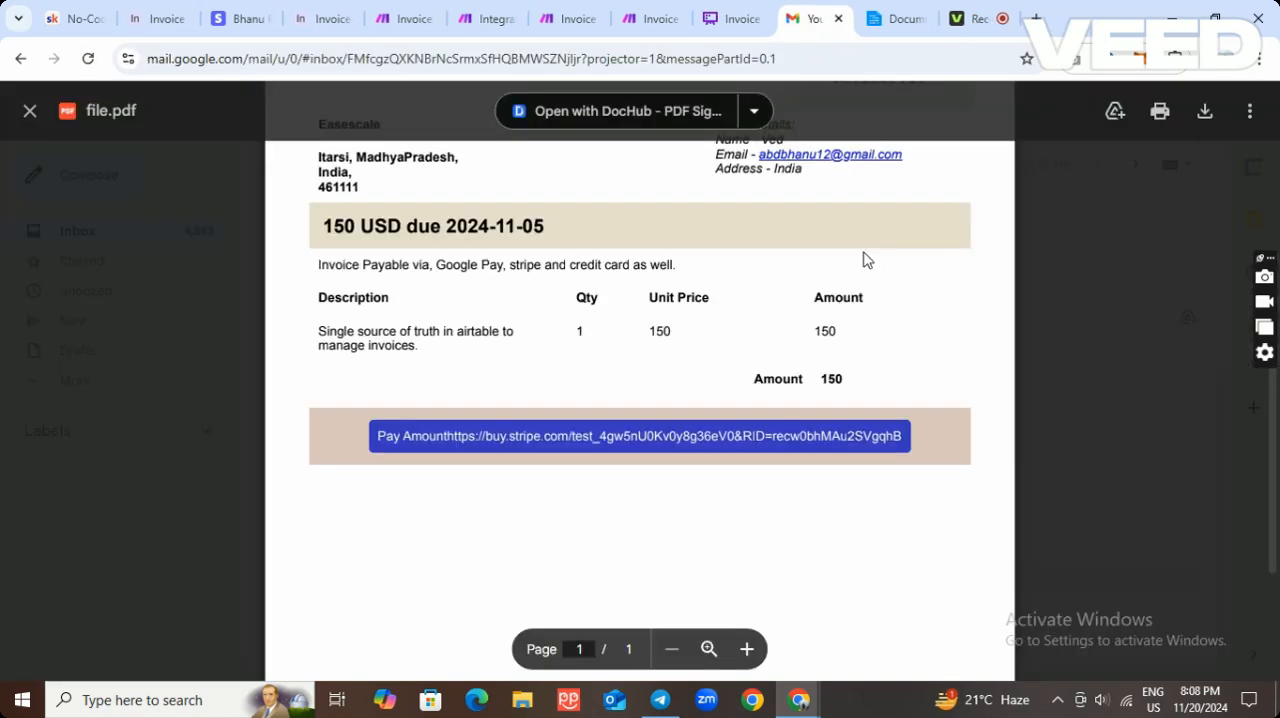
left_click(30, 111)
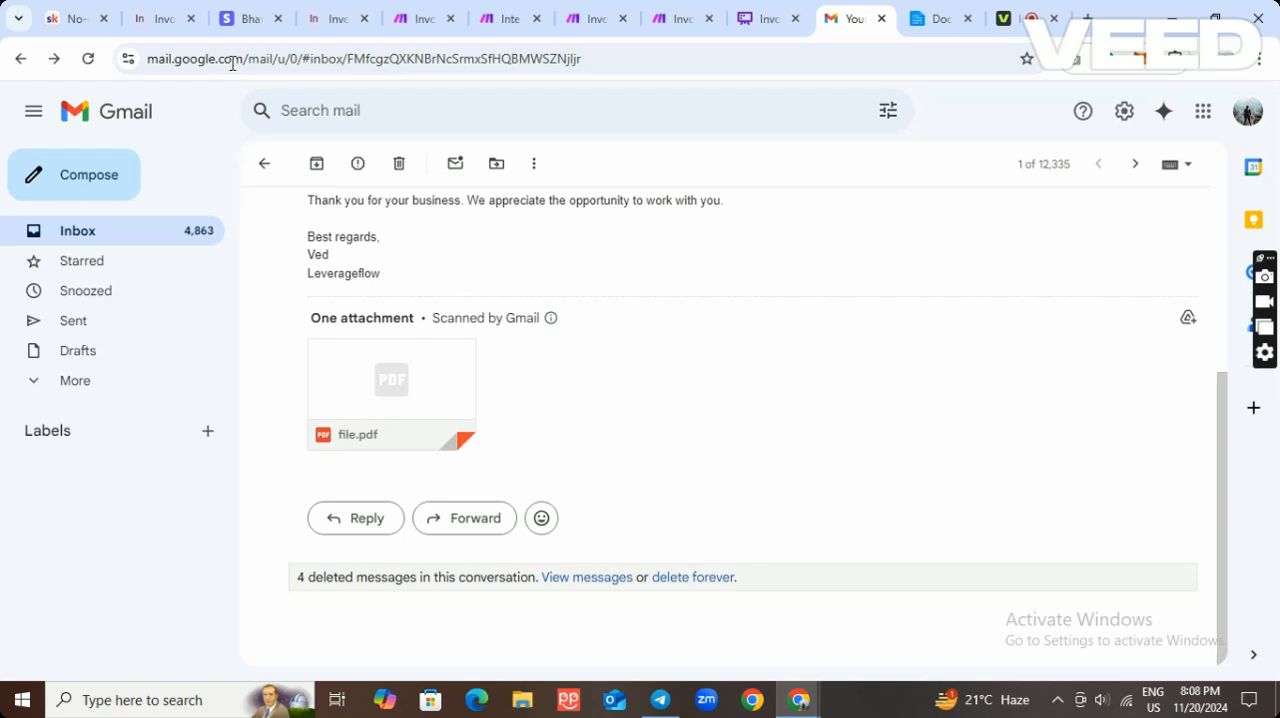
left_click(243, 22)
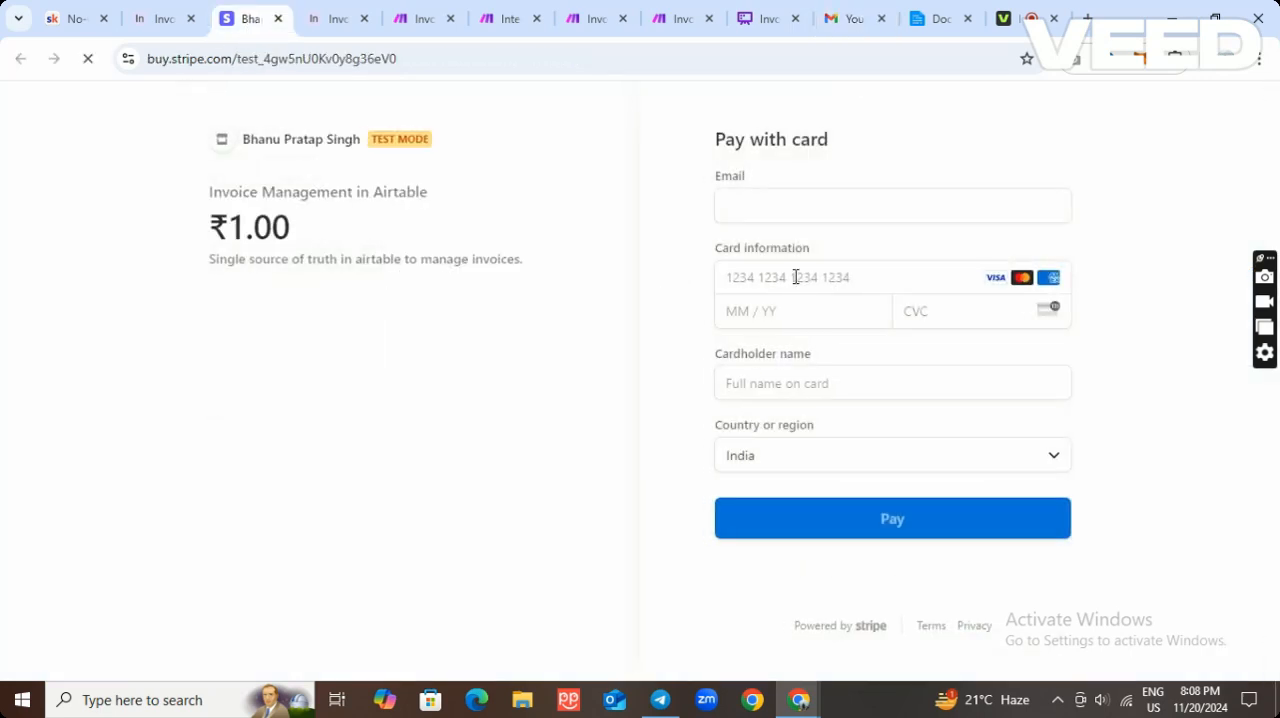
left_click(786, 199)
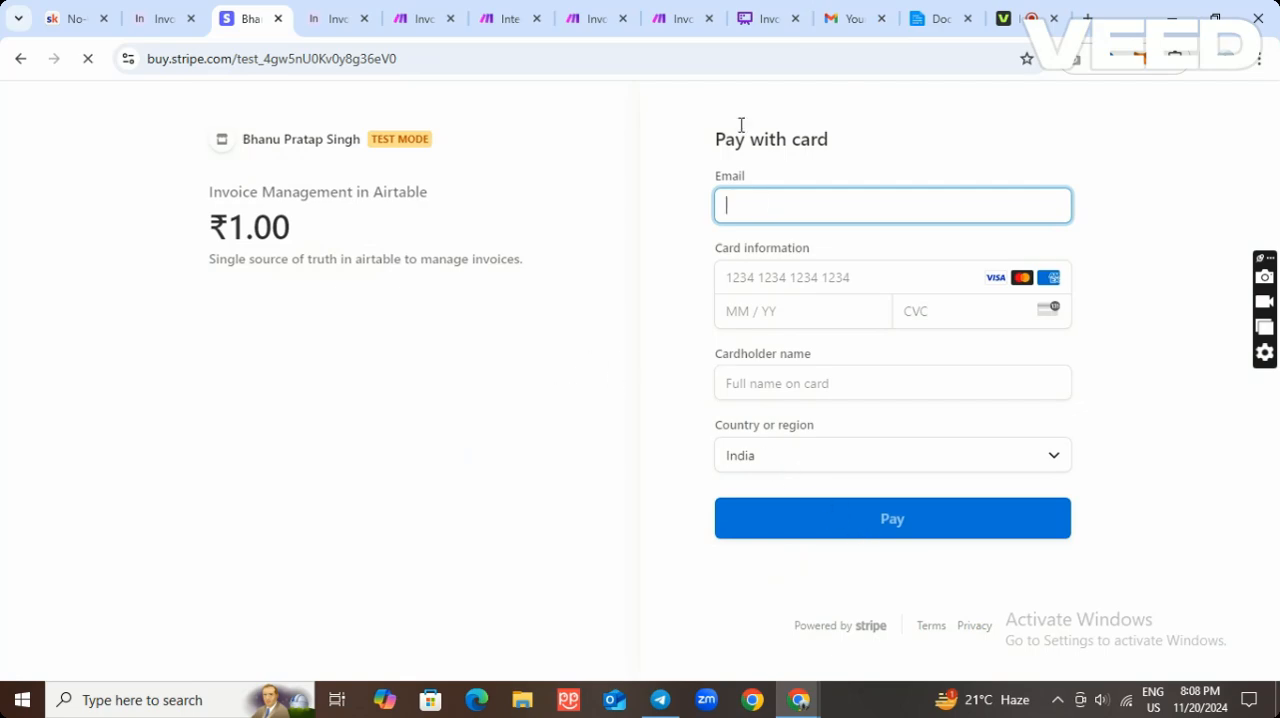
Switch to the Invoice payment process flowchart in Whimsical and examine its paid and unpaid branches.
left_click(765, 19)
scroll(735, 300, "down", 1)
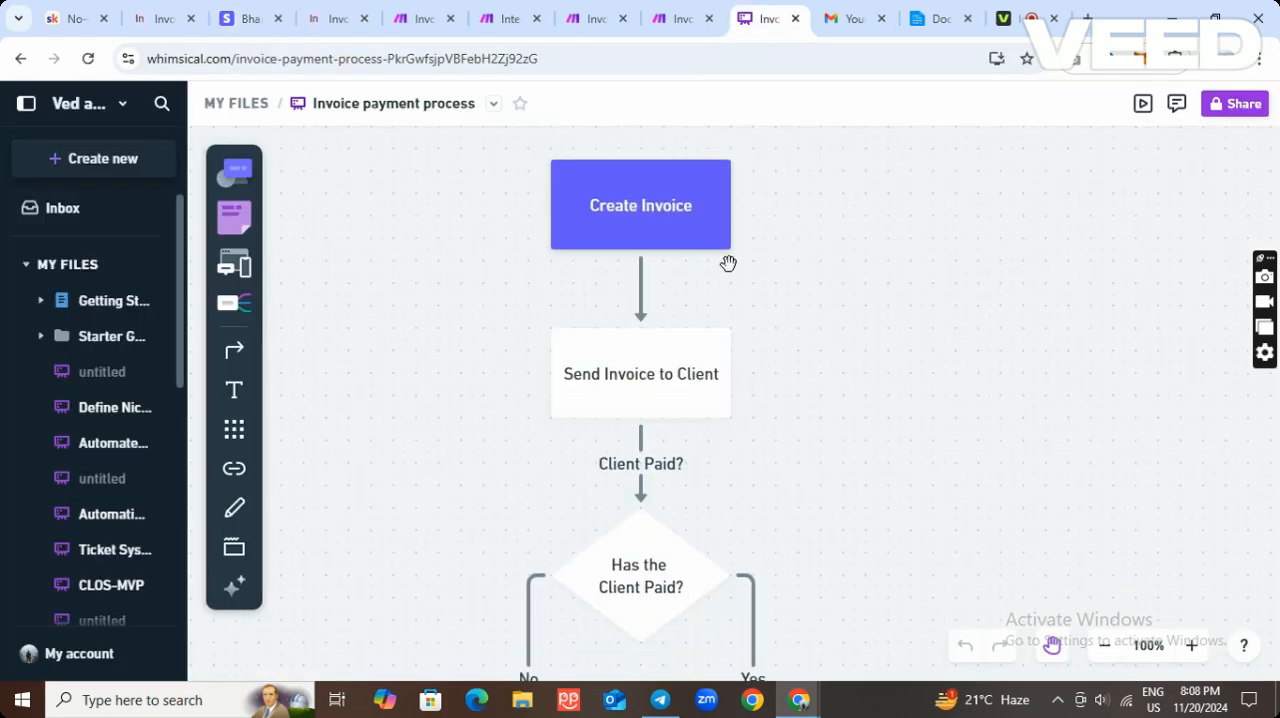
scroll(628, 340, "down", 2)
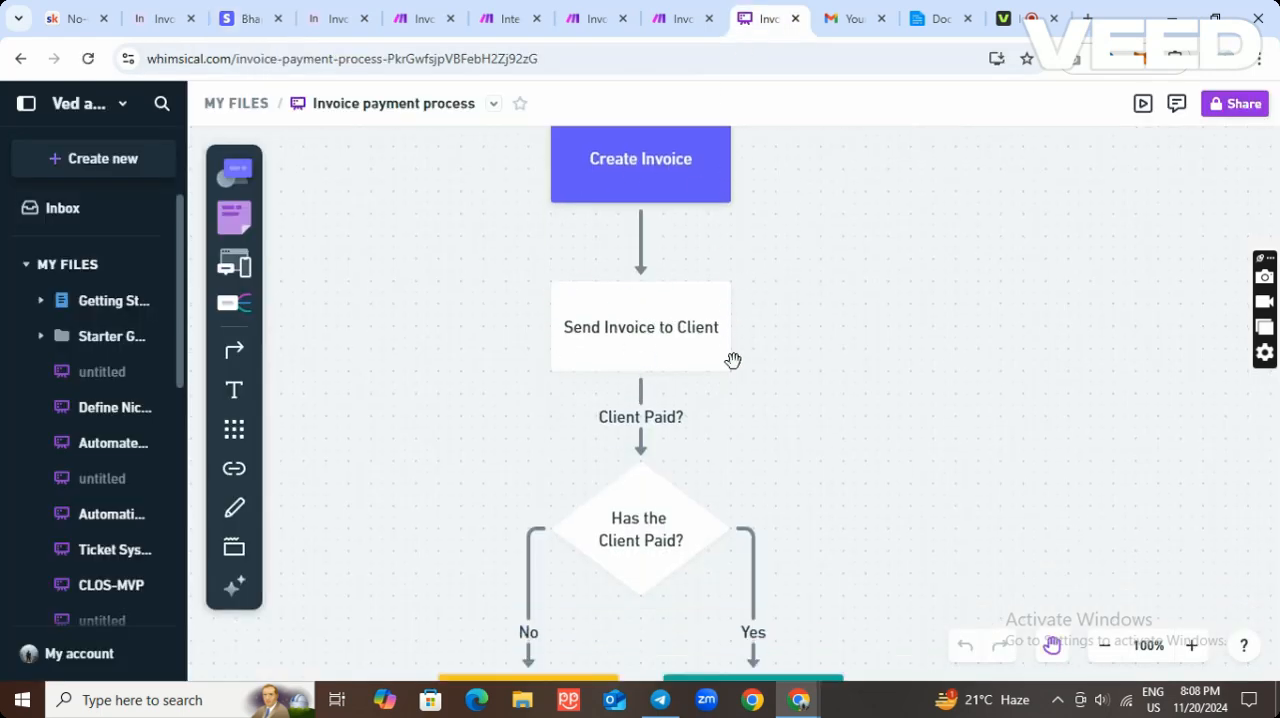
scroll(806, 421, "down", 5)
scroll(800, 418, "down", 2)
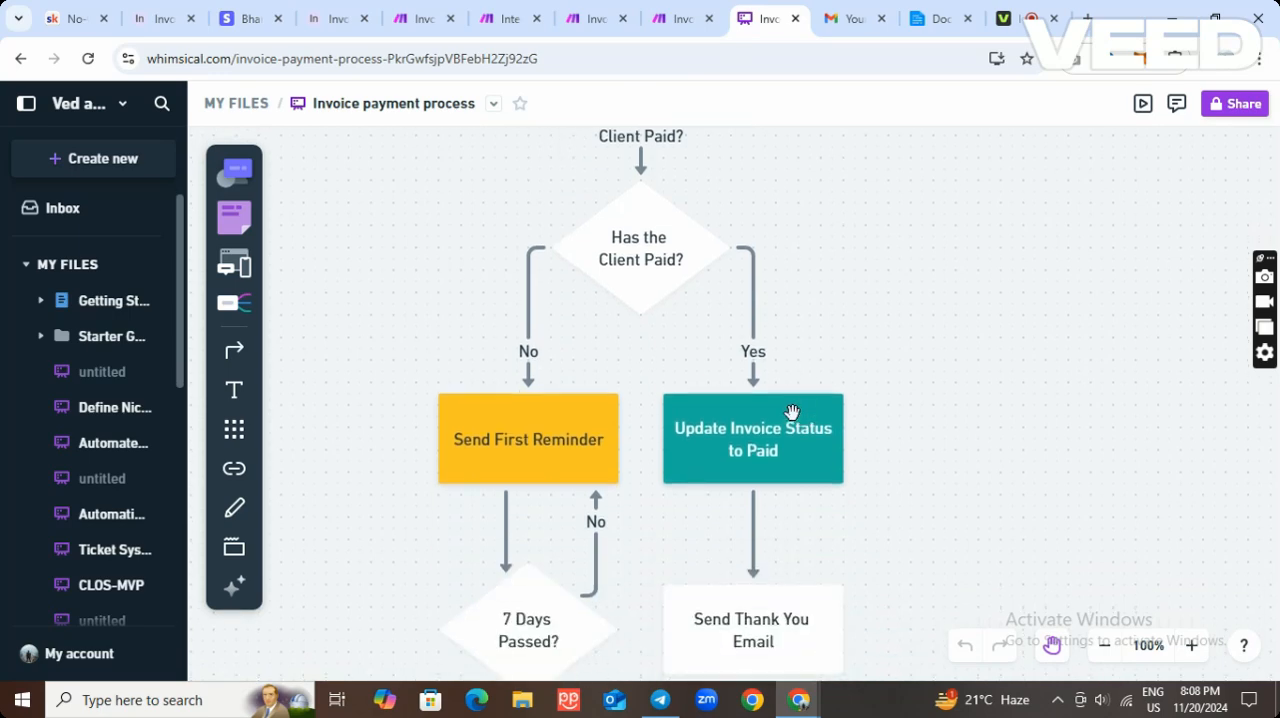
scroll(757, 374, "down", 2)
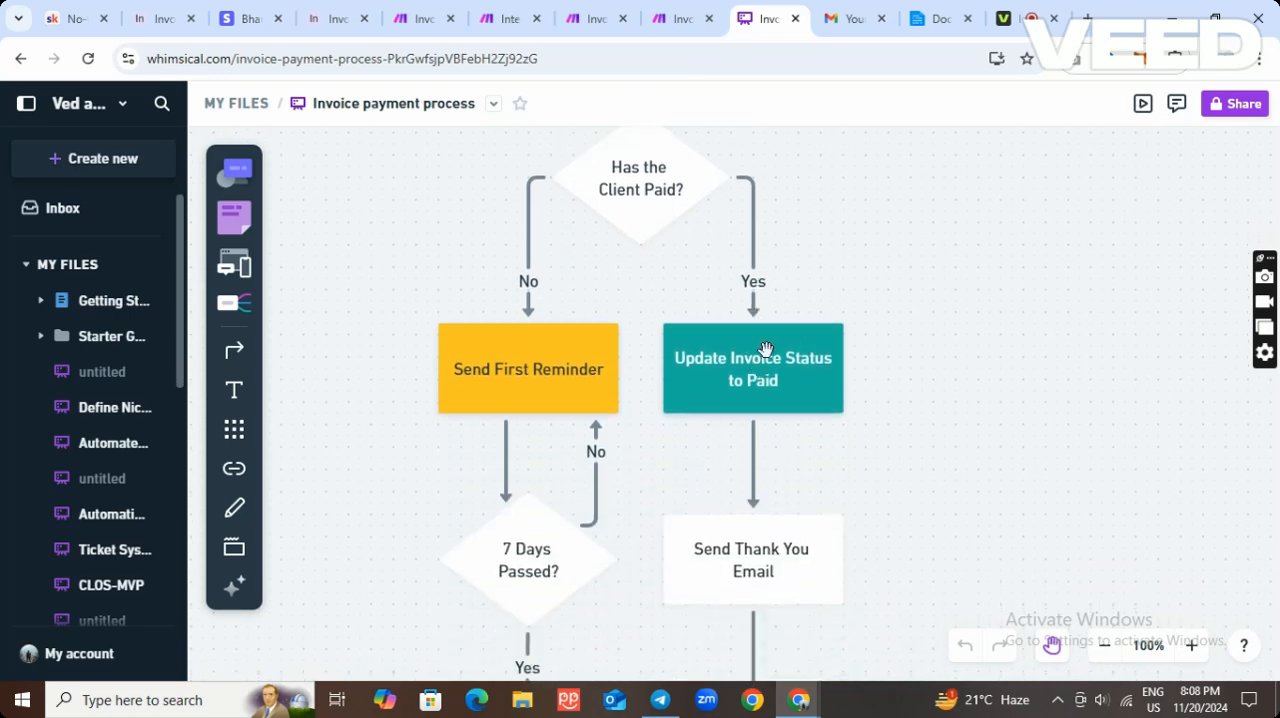
left_click(249, 19)
left_click(752, 28)
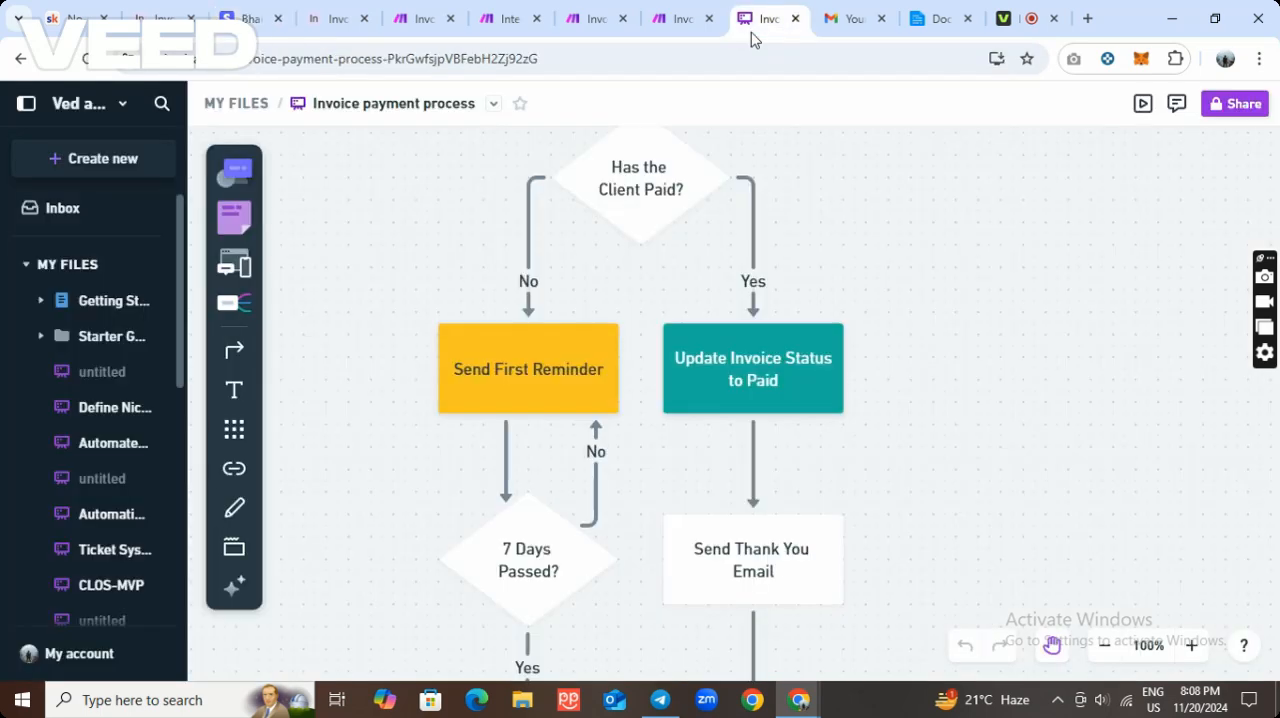
scroll(780, 370, "down", 1)
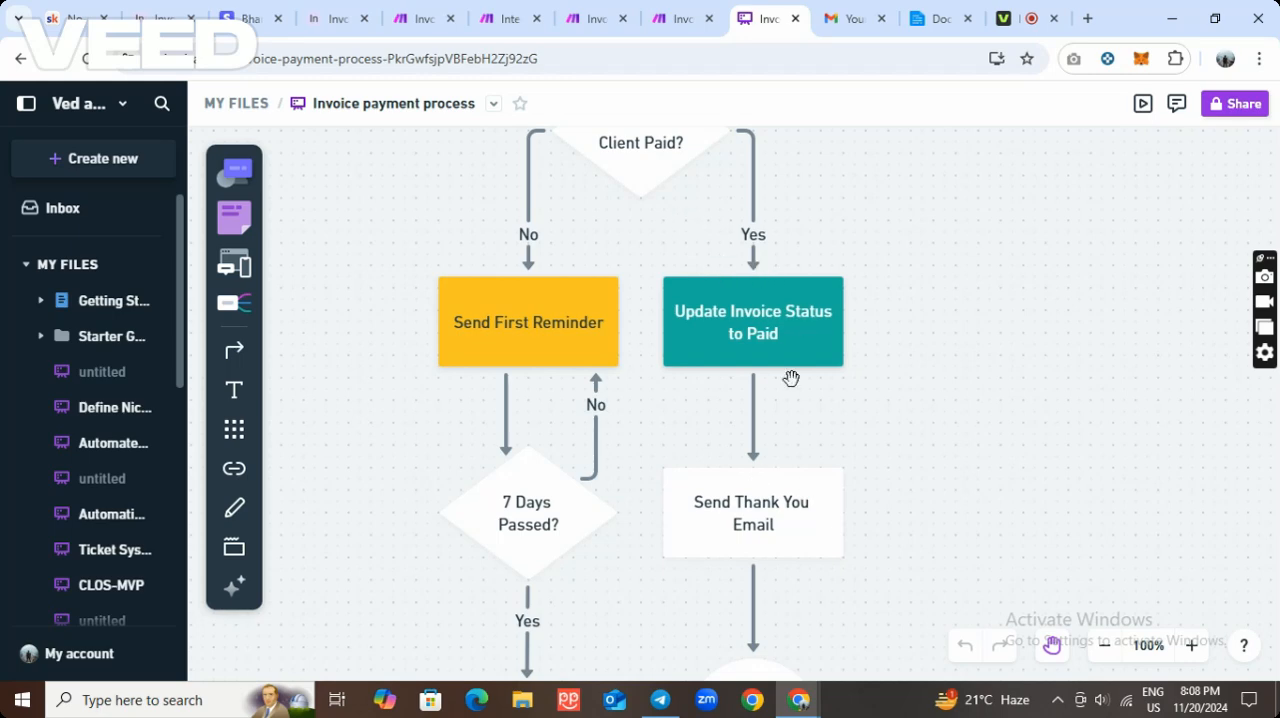
Switch to Make's Integration Stripe, Airtable scenario and open the new webhook form from the Stripe Watch Events module.
left_click(496, 19)
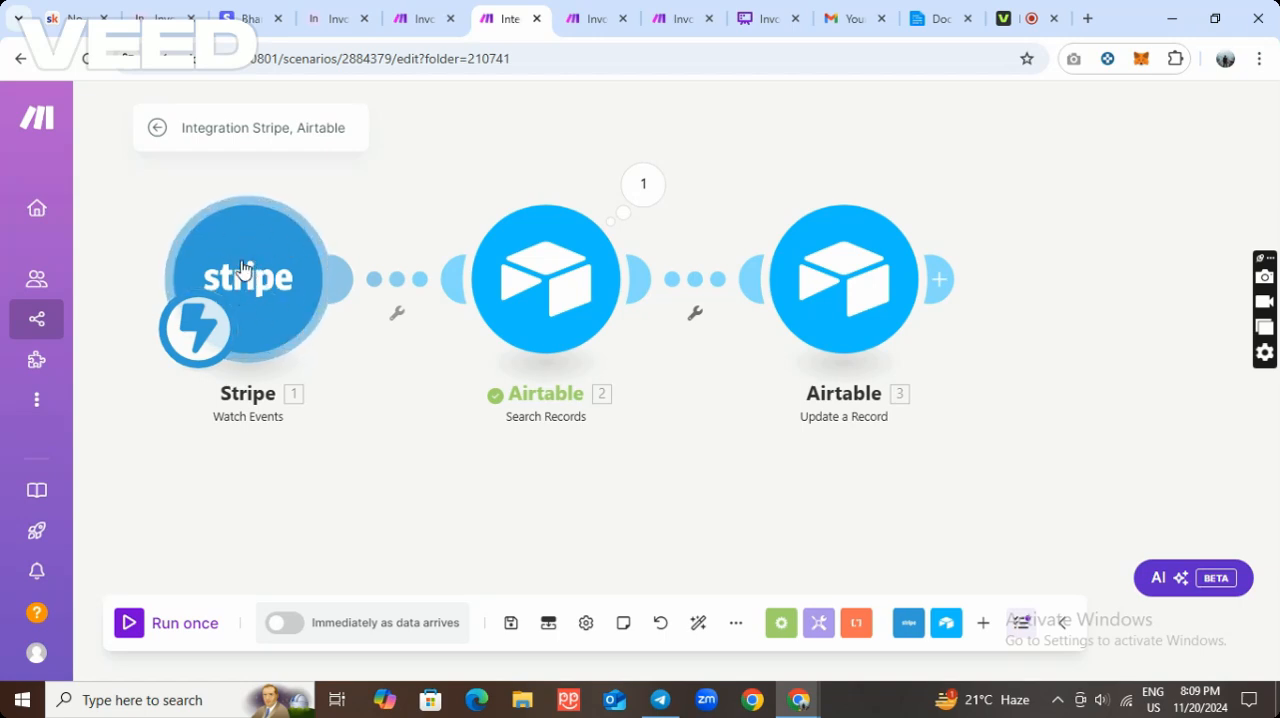
right_click(256, 274)
left_click(303, 289)
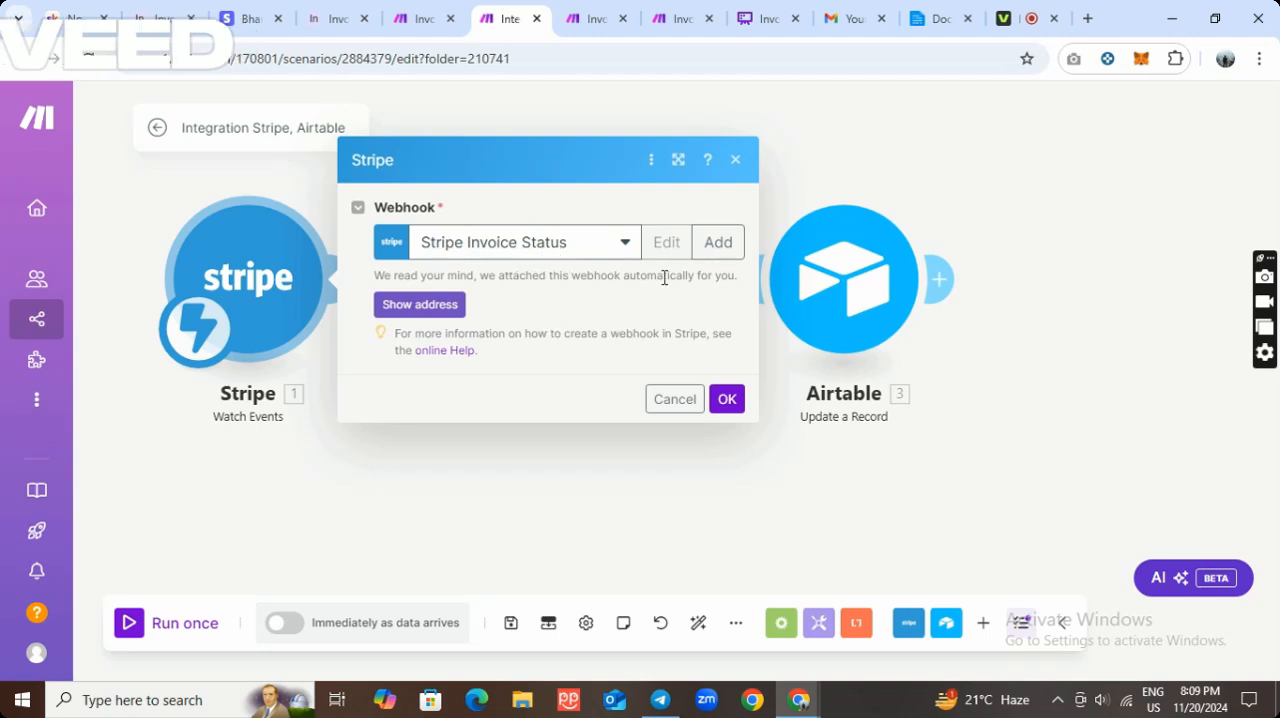
left_click(710, 243)
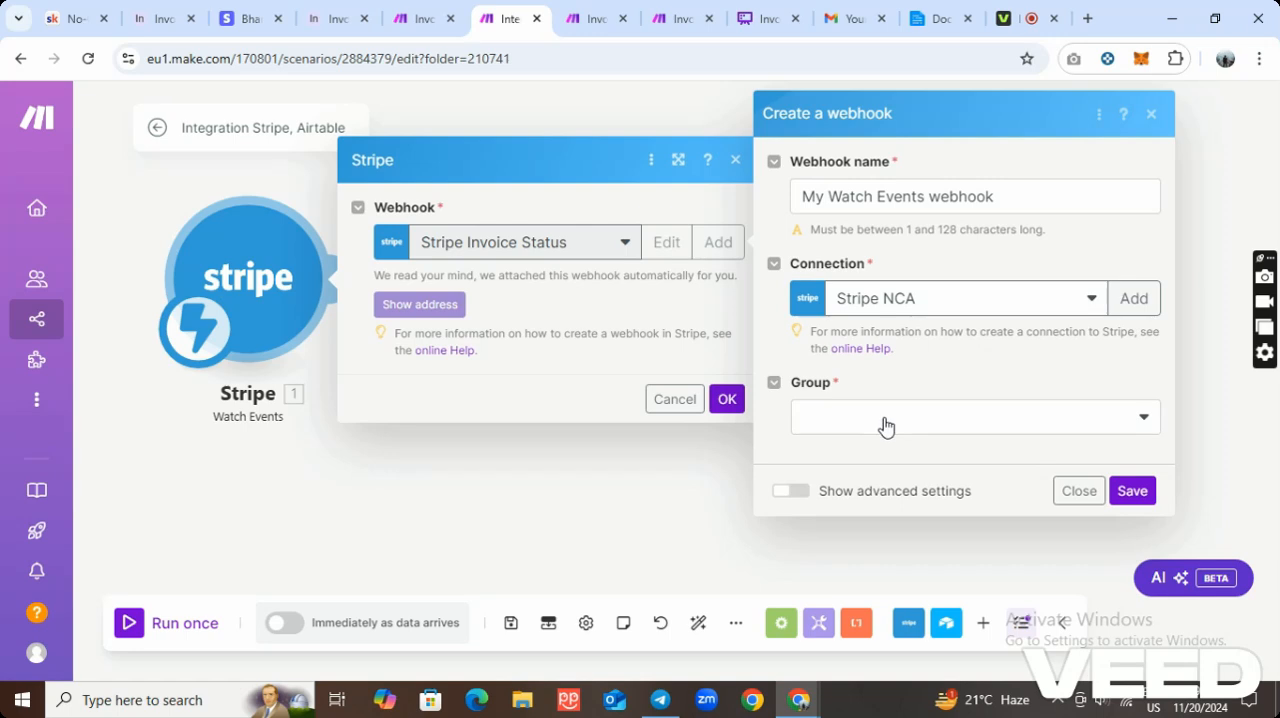
Preview the events of the Checkout group in the new webhook form and close the Stripe settings without saving.
left_click(884, 425)
scroll(924, 532, "down", 5)
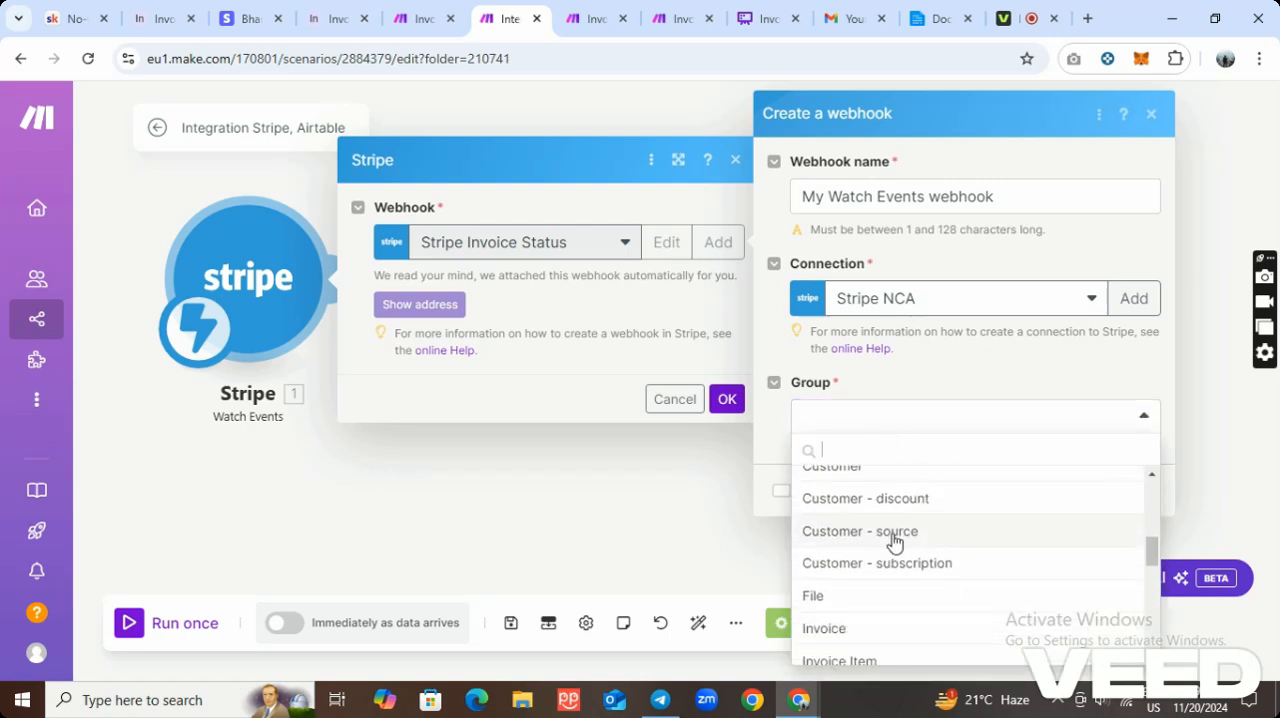
scroll(905, 537, "down", 3)
scroll(894, 542, "down", 1)
scroll(893, 543, "up", 4)
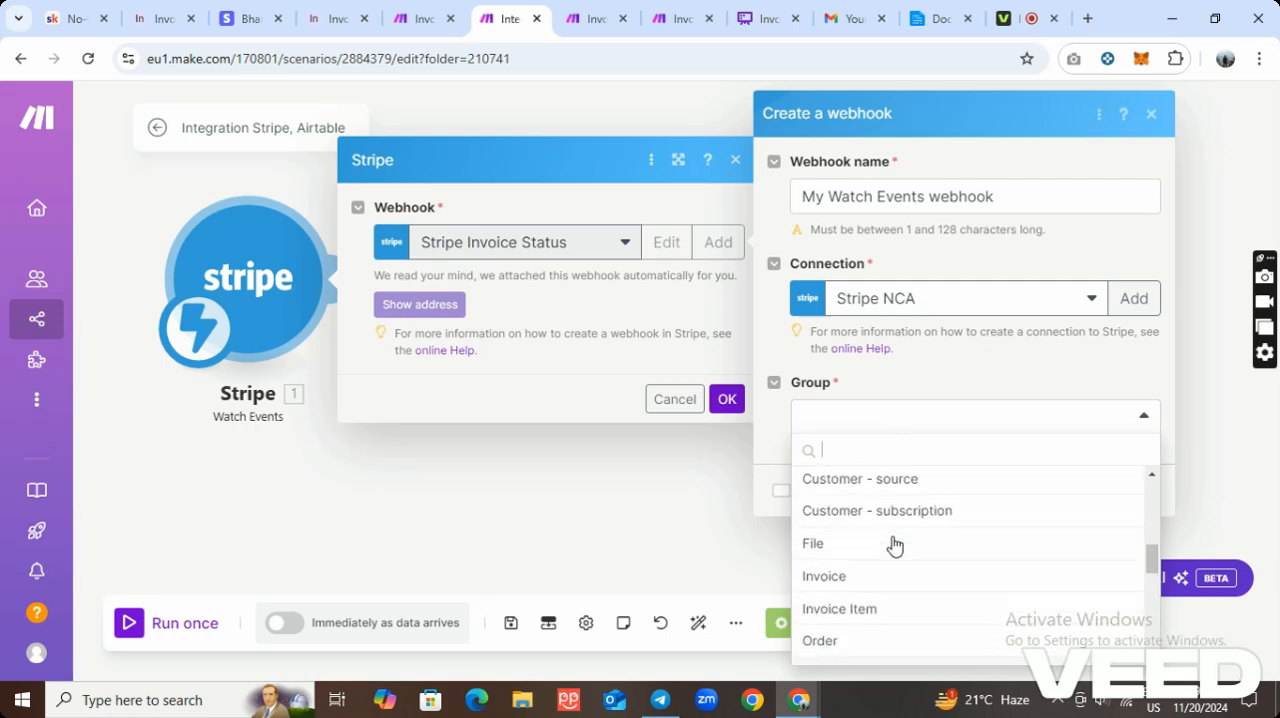
left_click(879, 500)
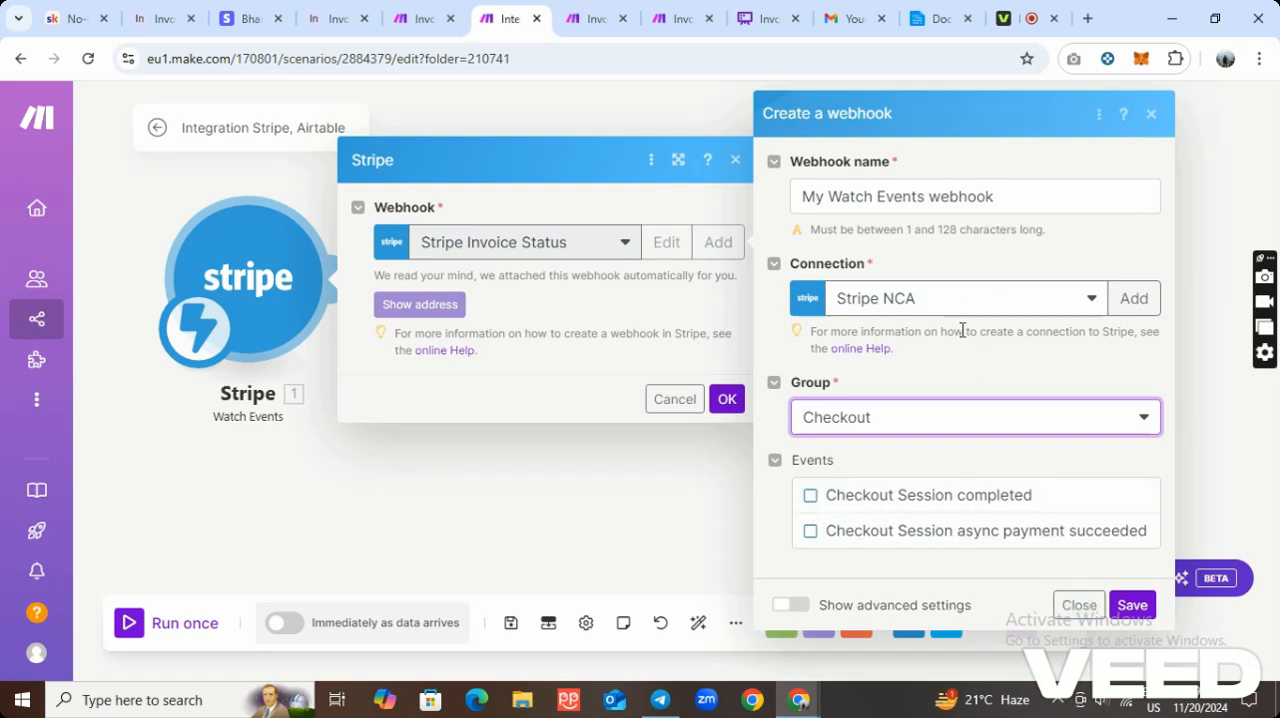
left_click(1070, 604)
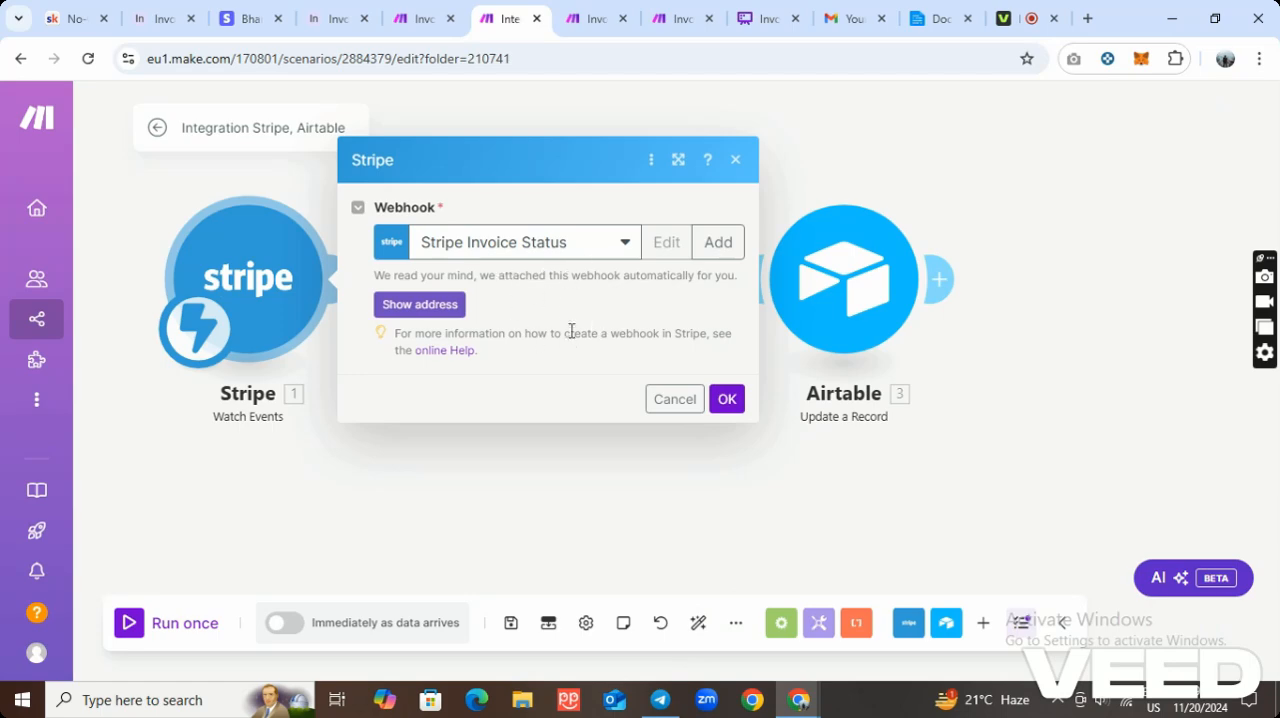
left_click(737, 163)
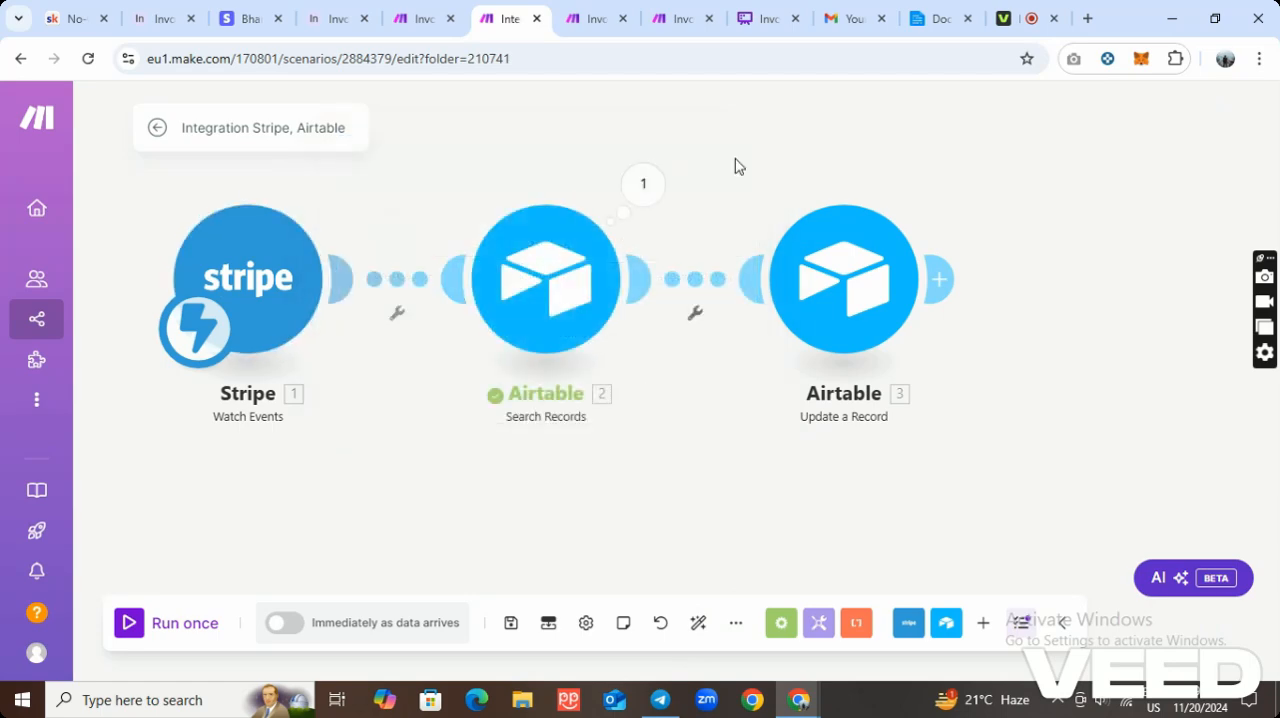
Open the Airtable Search Records module's settings and inspect its table, view, output fields, formula and limit.
scroll(545, 320, "up", 2)
right_click(548, 298)
left_click(590, 306)
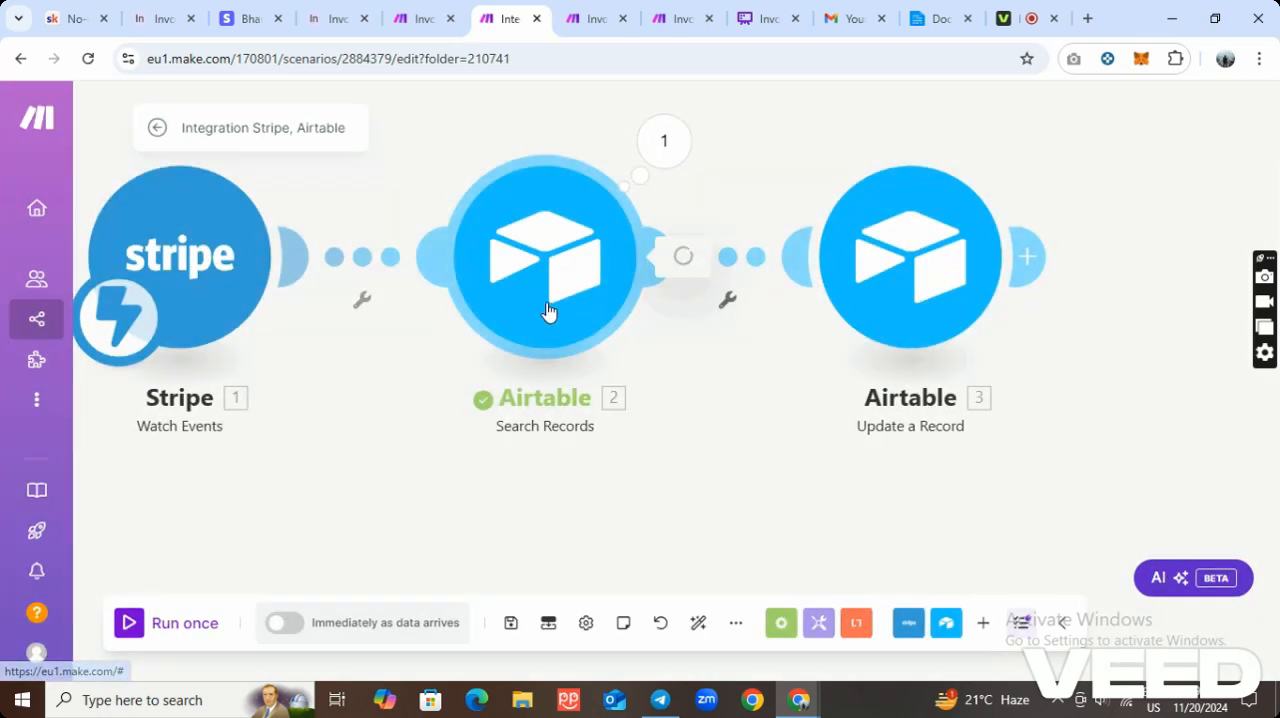
scroll(760, 352, "down", 3)
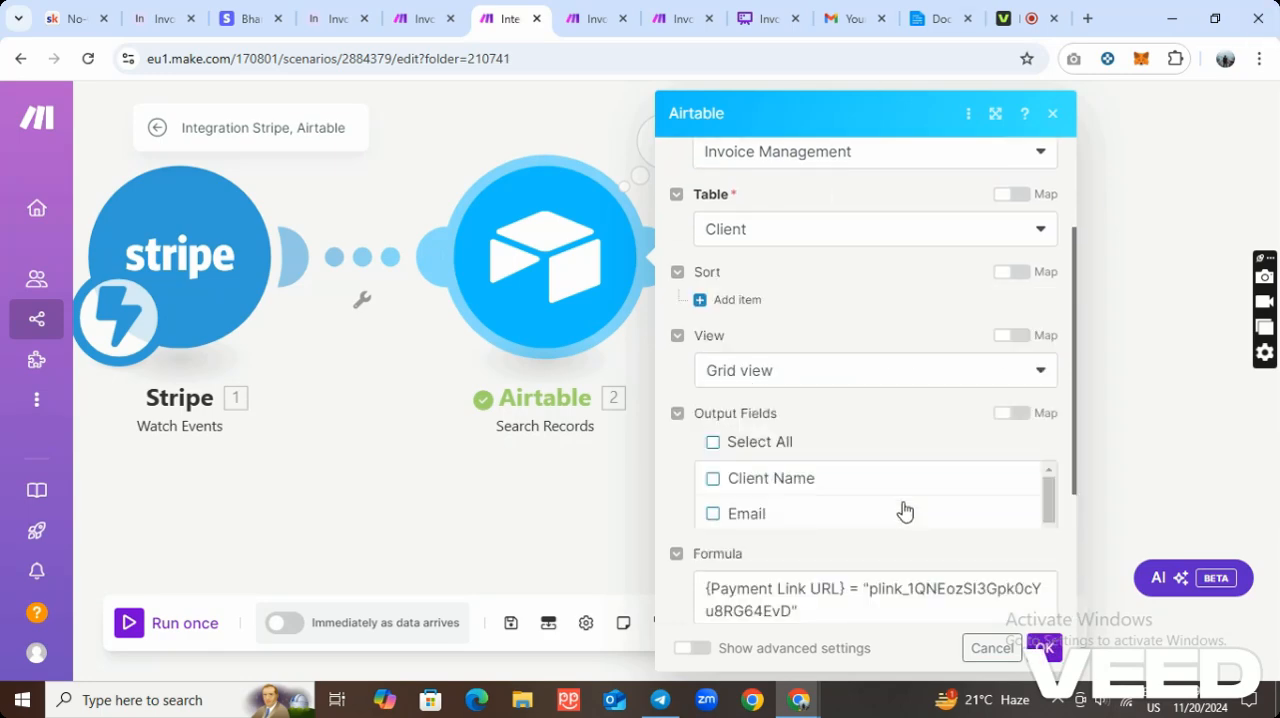
scroll(880, 486, "down", 5)
scroll(882, 474, "down", 4)
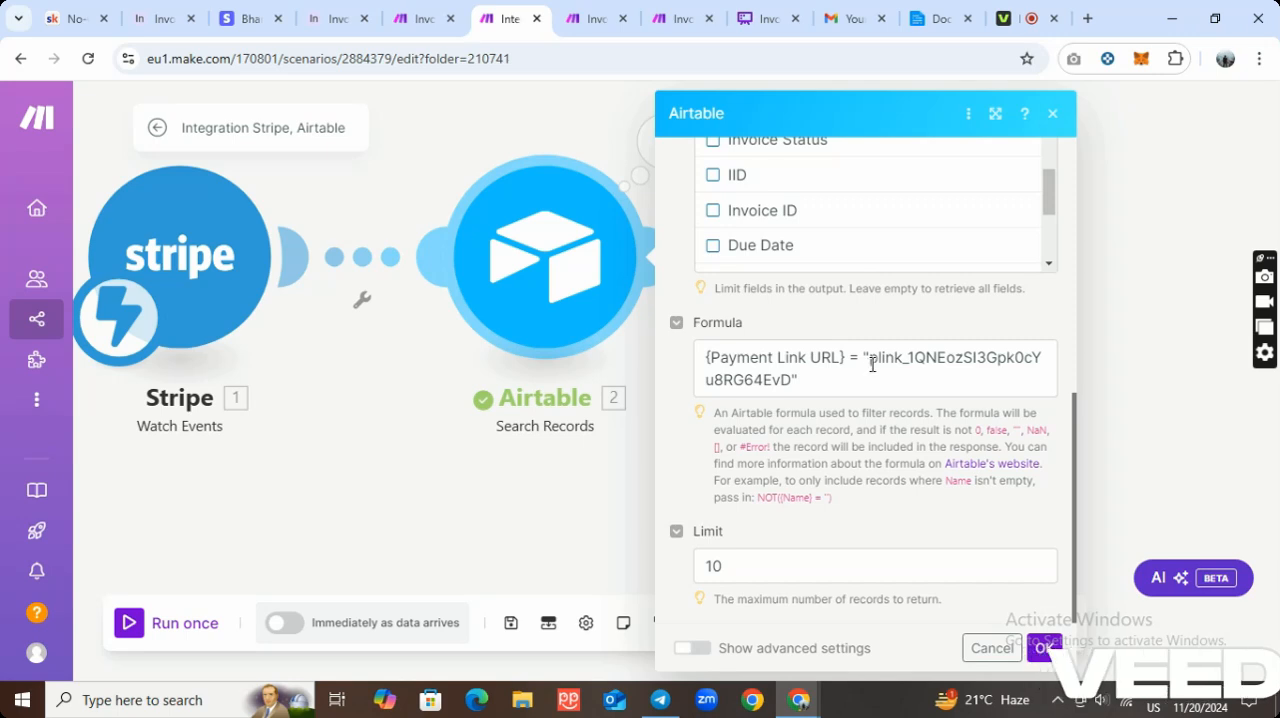
Compare the search formula with the Payment Link URL field in Airtable's Client table and accept the module settings unchanged.
left_click(147, 22)
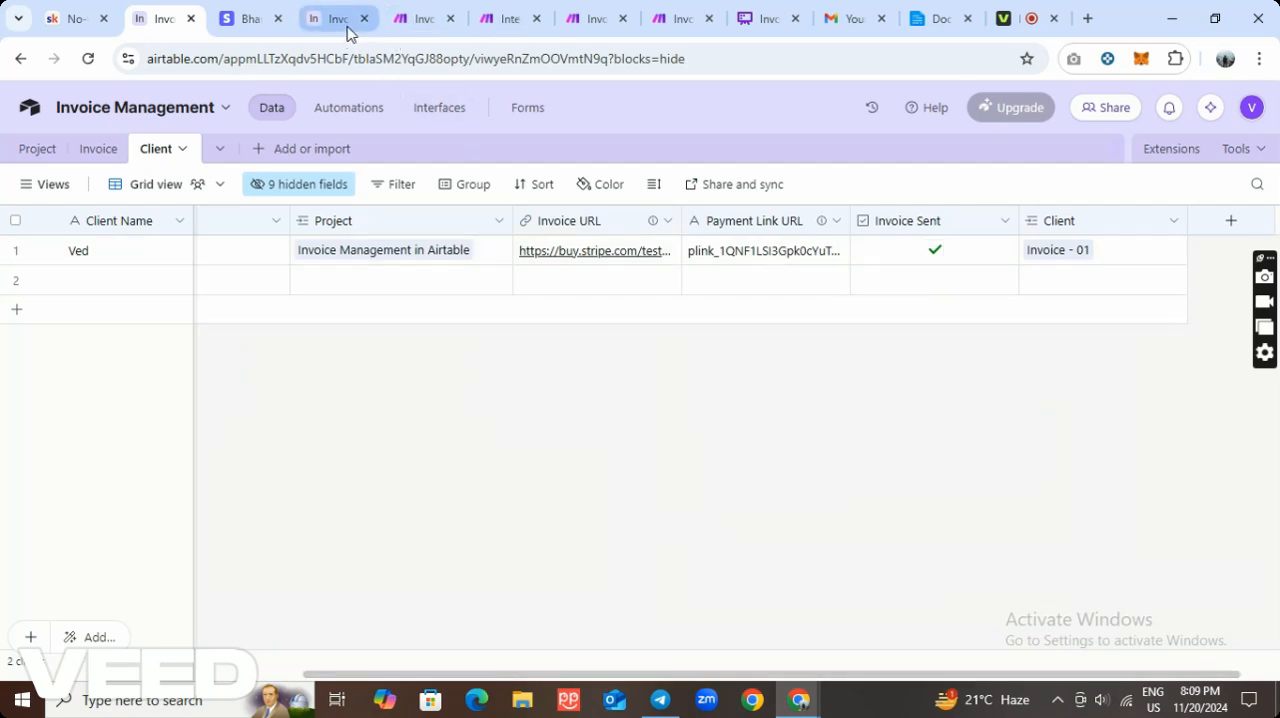
left_click(488, 22)
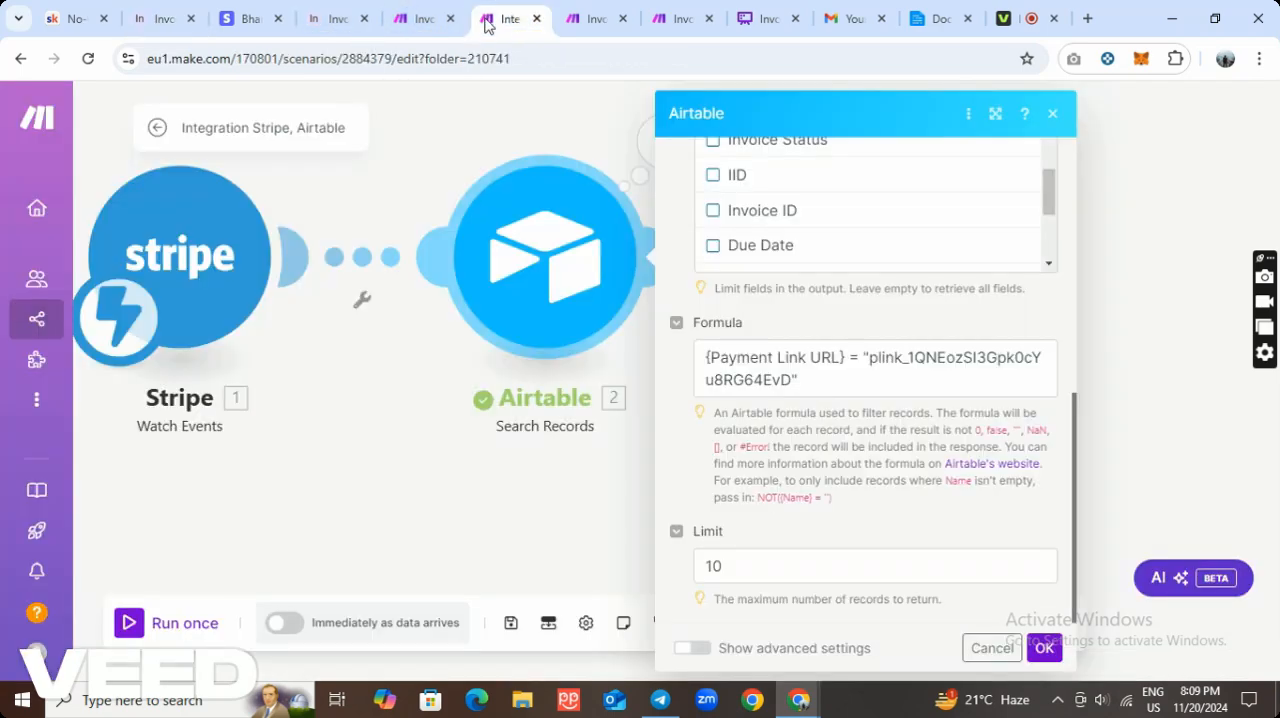
left_click(868, 366)
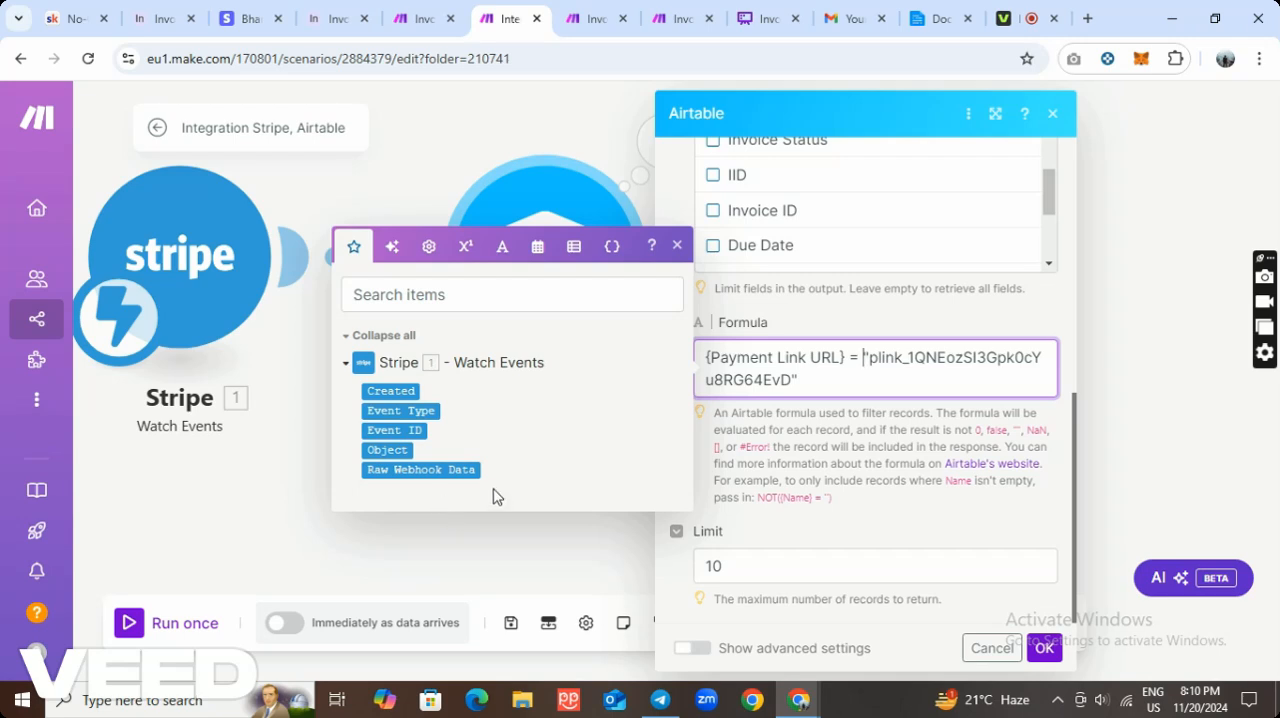
left_click(1044, 648)
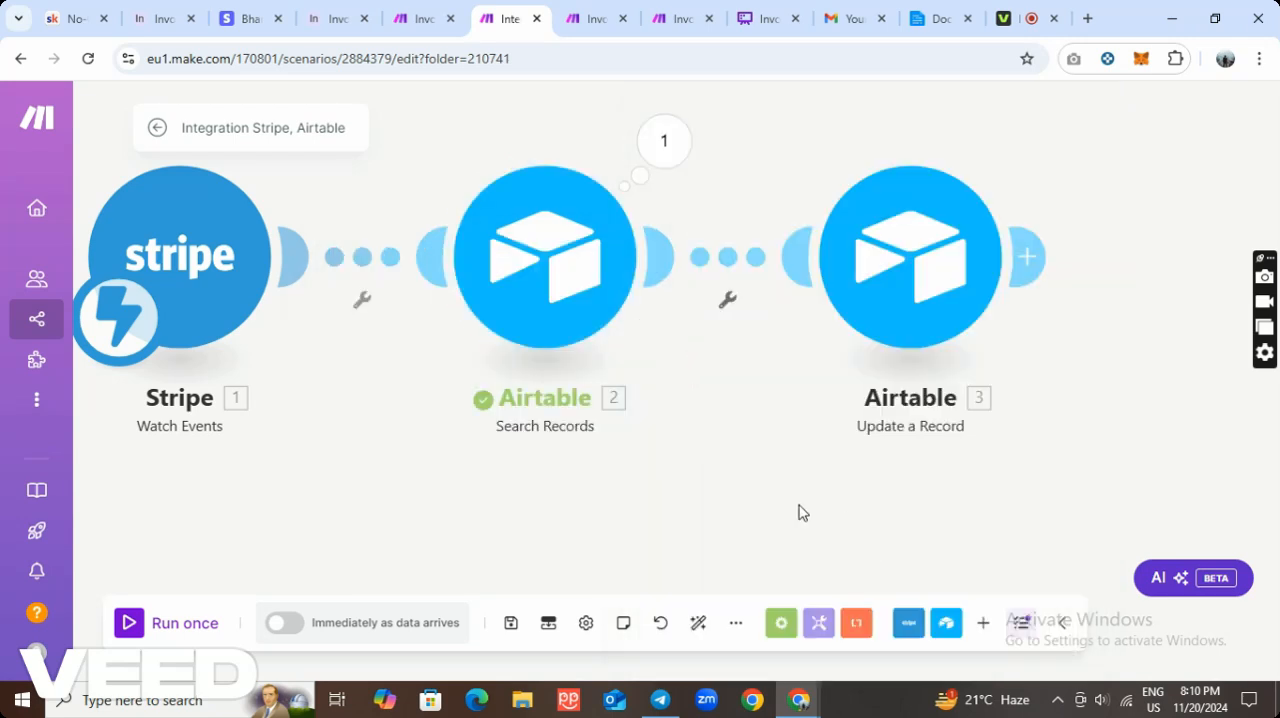
Inspect the Airtable Update a Record module's field mappings, including Status set to Paid, and accept them unchanged.
right_click(873, 277)
left_click(922, 293)
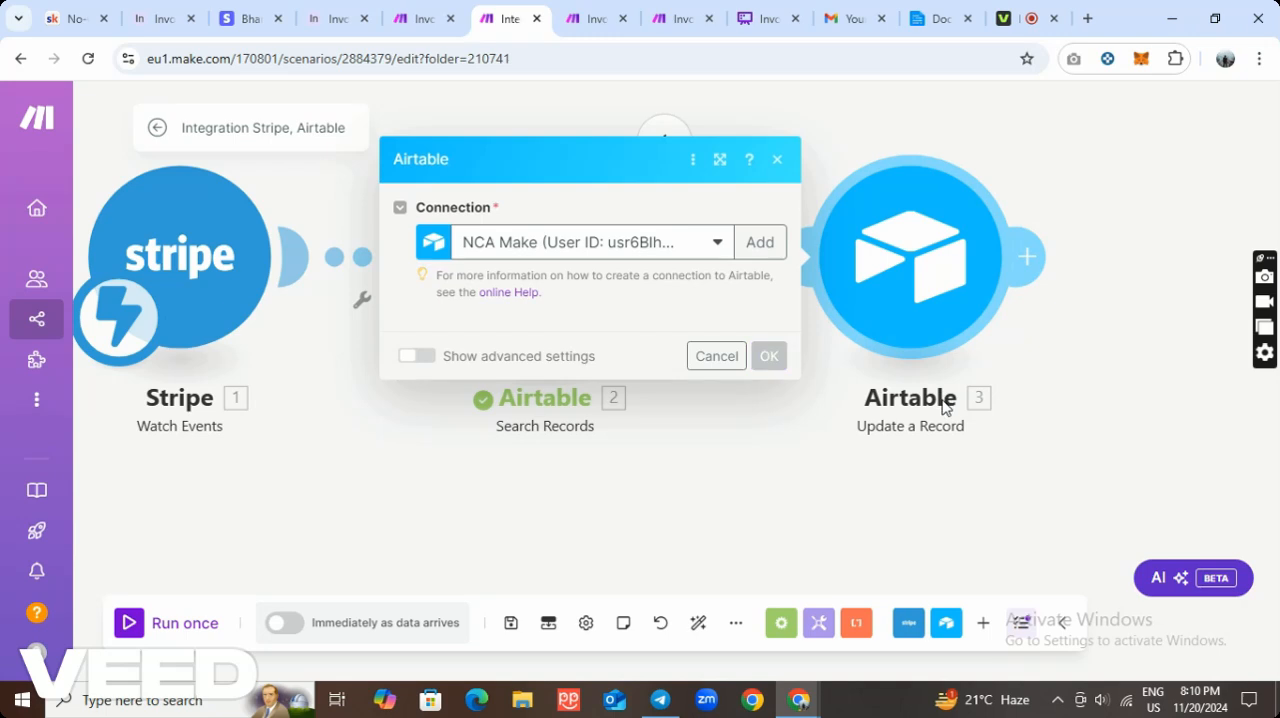
scroll(635, 388, "down", 1)
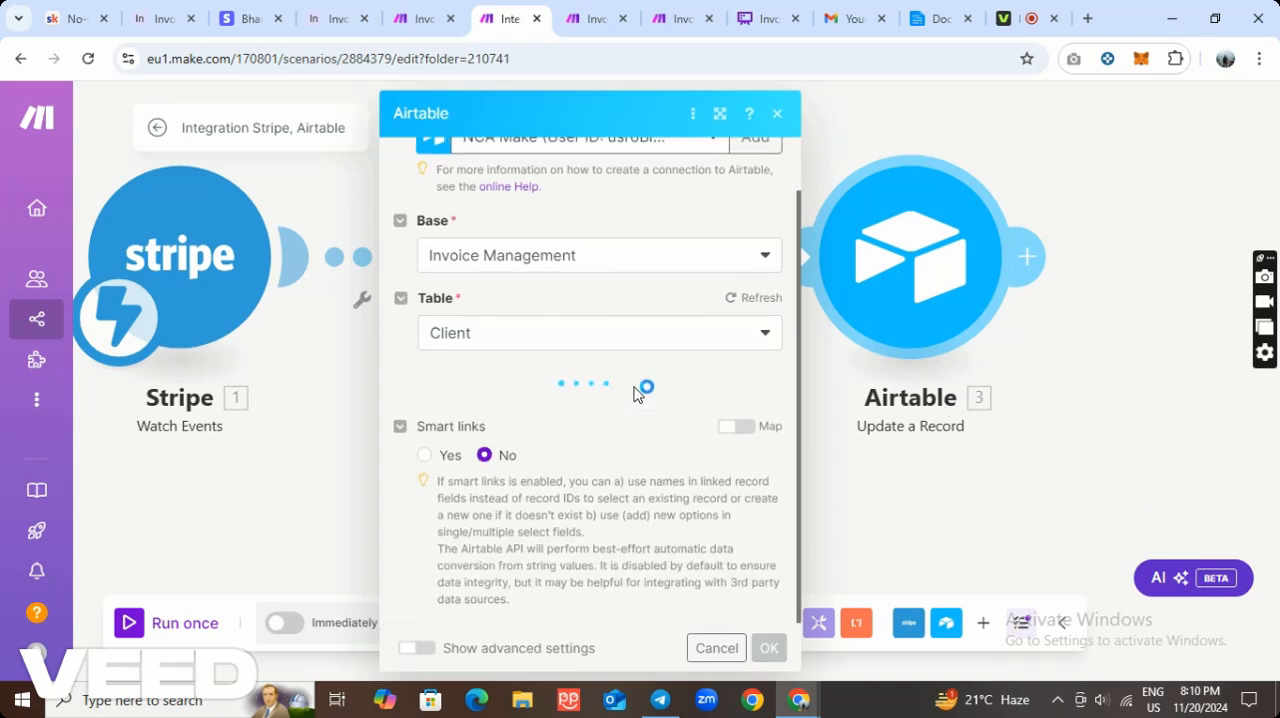
scroll(635, 390, "down", 5)
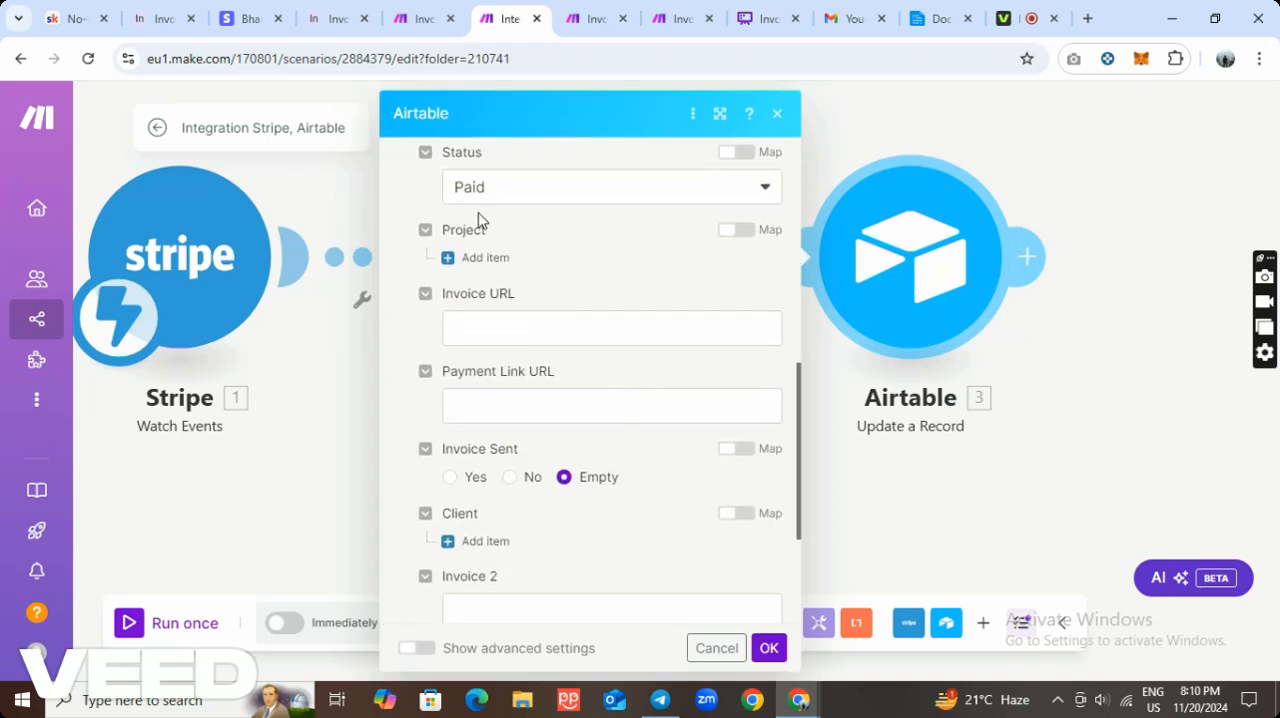
left_click(769, 648)
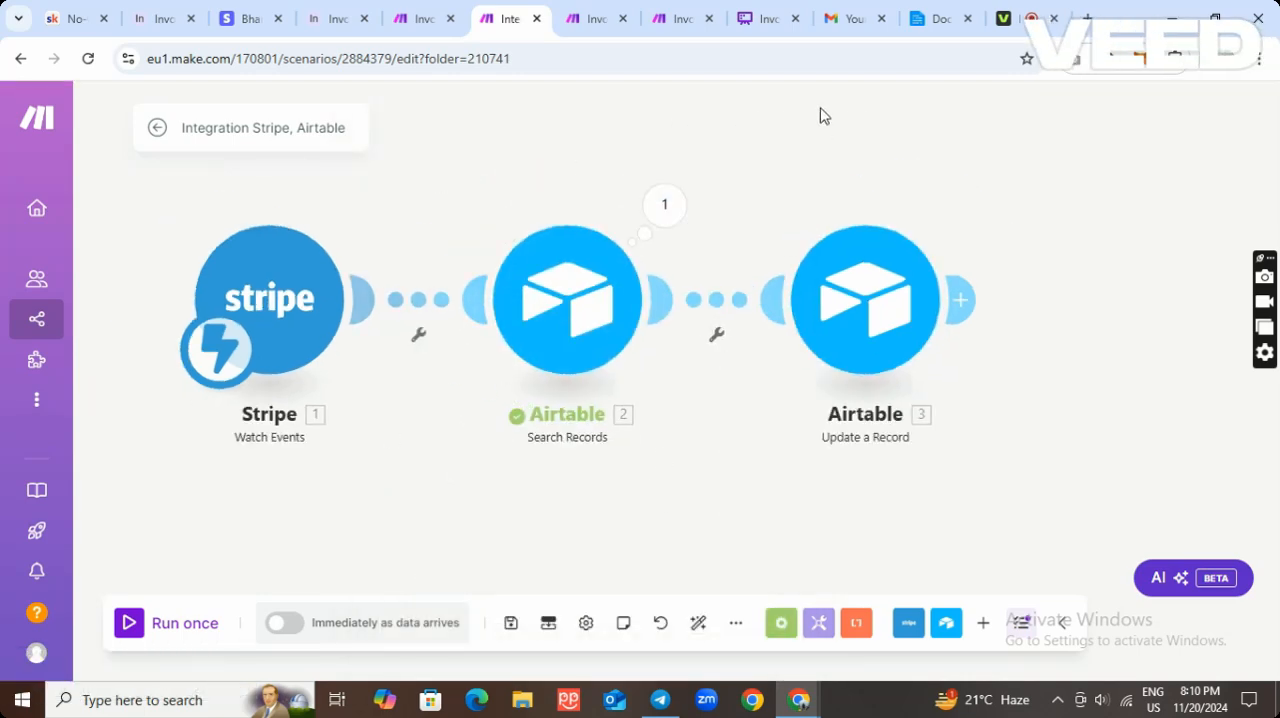
Switch to Airtable's Invoice table and check the Invoice Status options of Invoice - 01, keeping Paid selected.
left_click(155, 28)
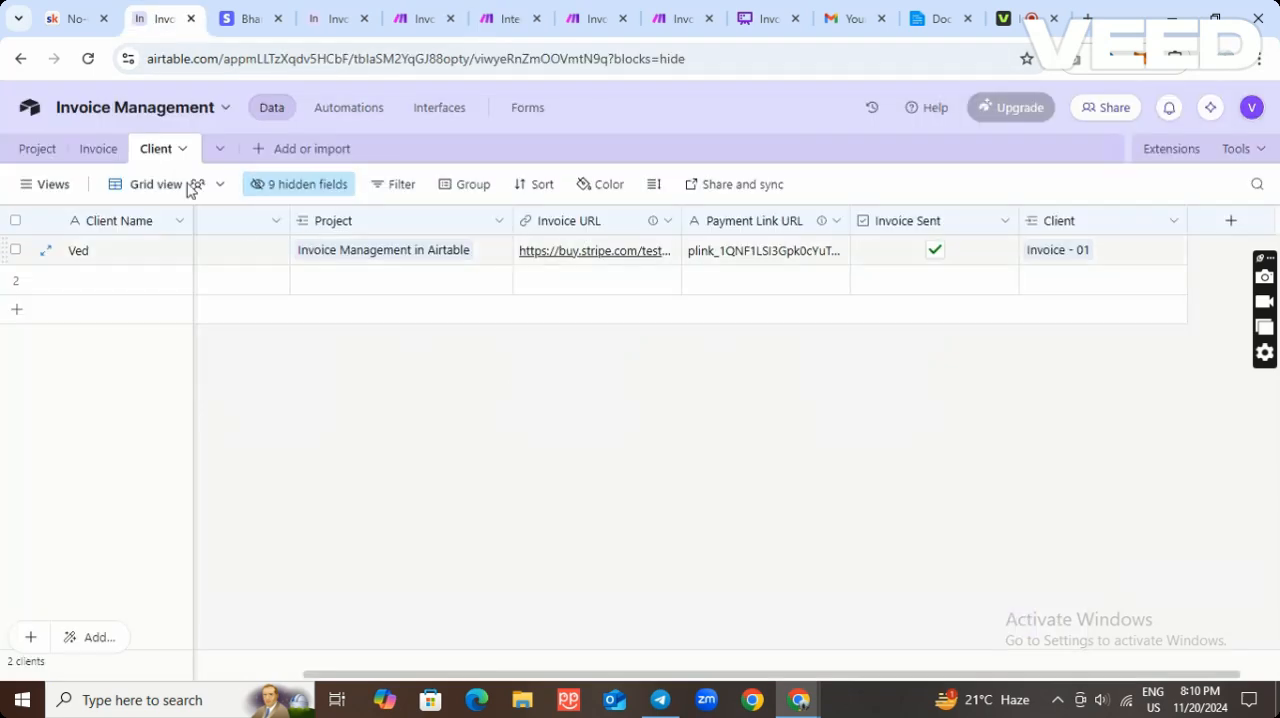
left_click(98, 149)
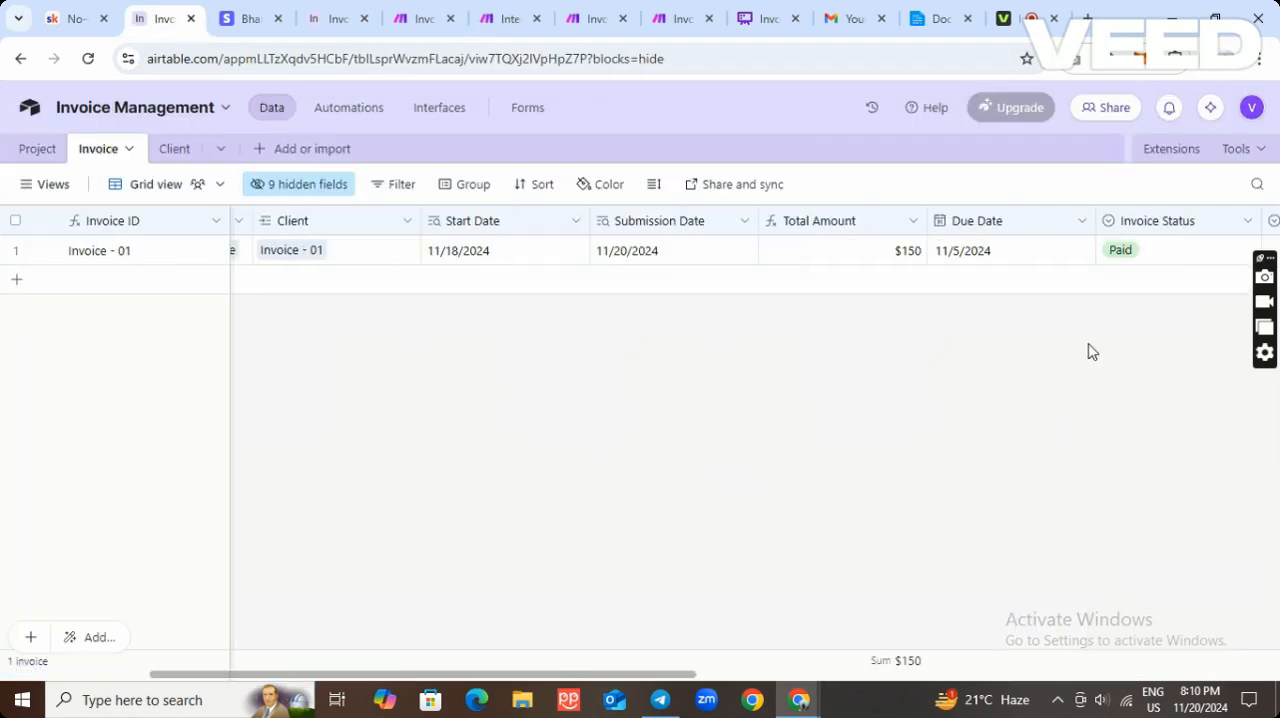
left_click(1168, 256)
left_click(1168, 256)
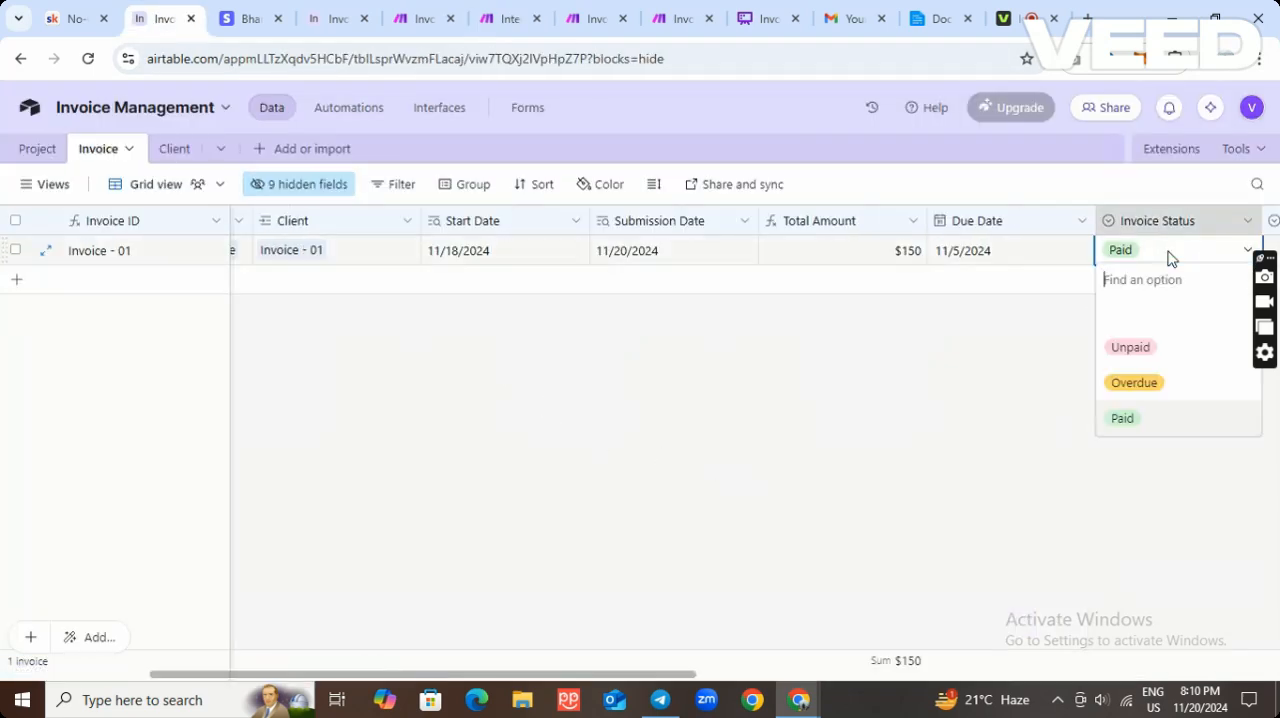
left_click(1150, 418)
left_click(1056, 421)
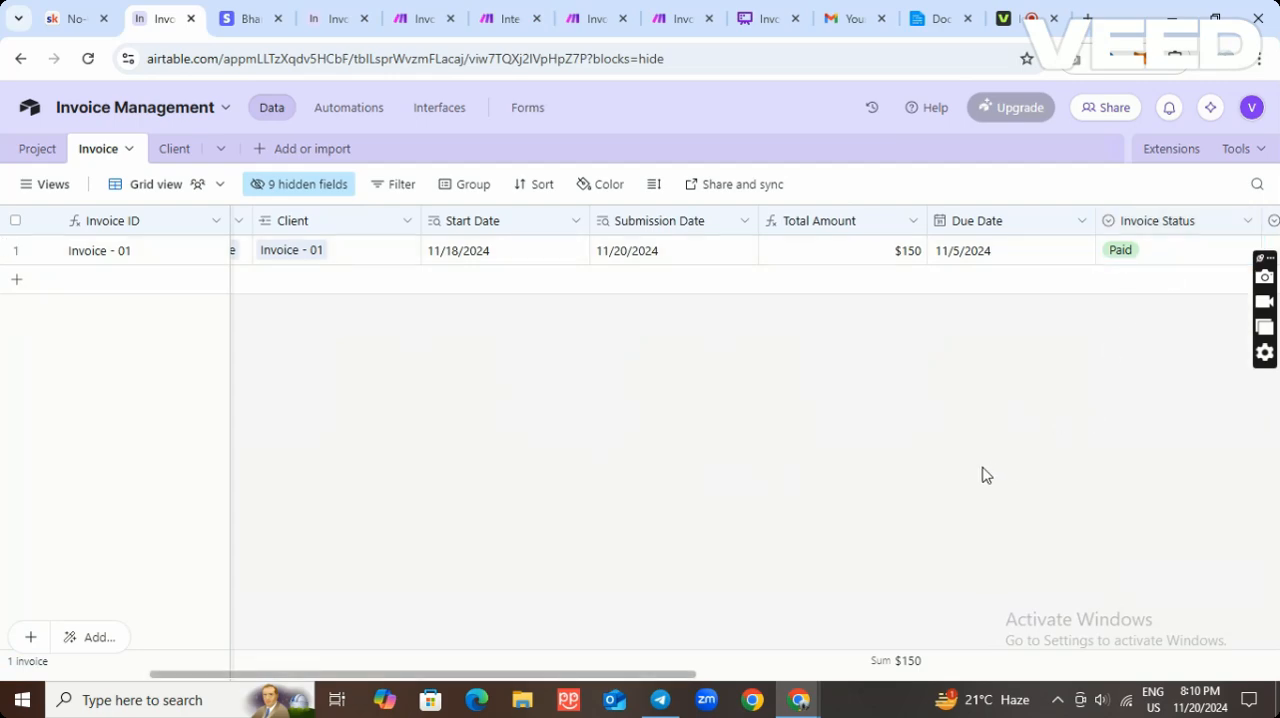
Switch to the Whimsical invoice payment flowchart and examine the Yes and No branches below the client payment decision.
left_click(760, 20)
scroll(666, 203, "up", 1)
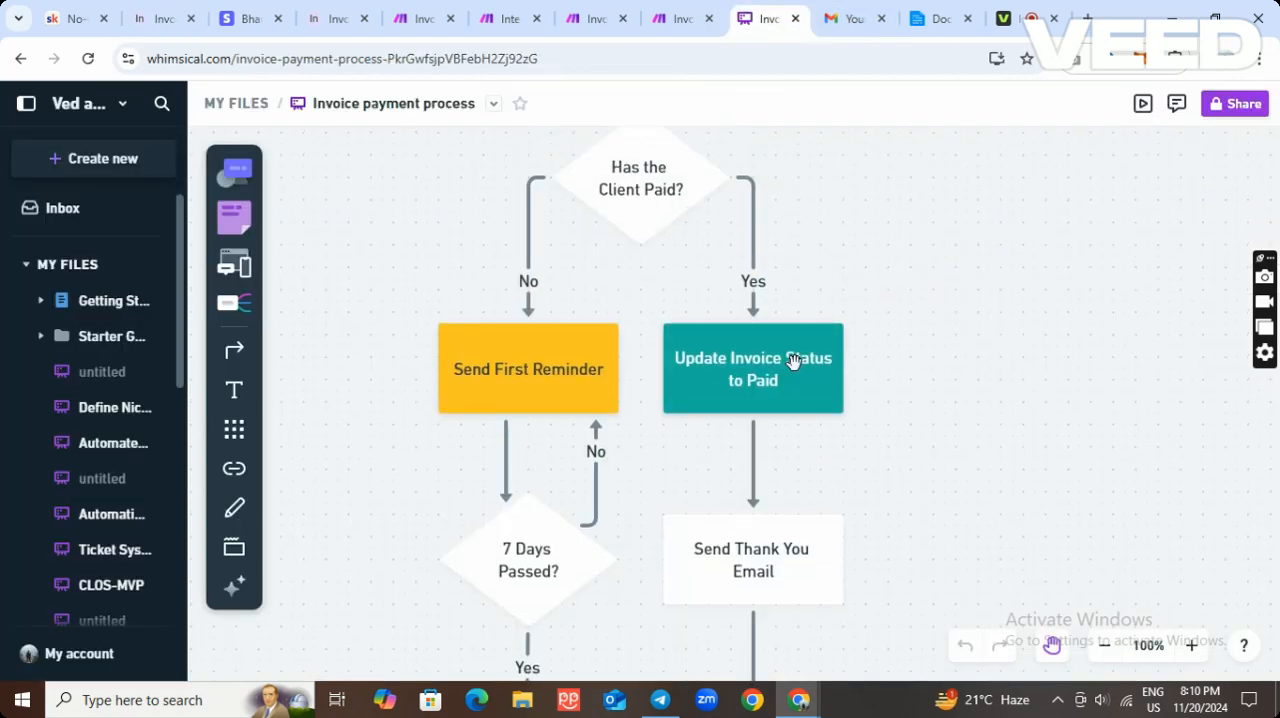
scroll(800, 360, "down", 1)
scroll(806, 348, "down", 2)
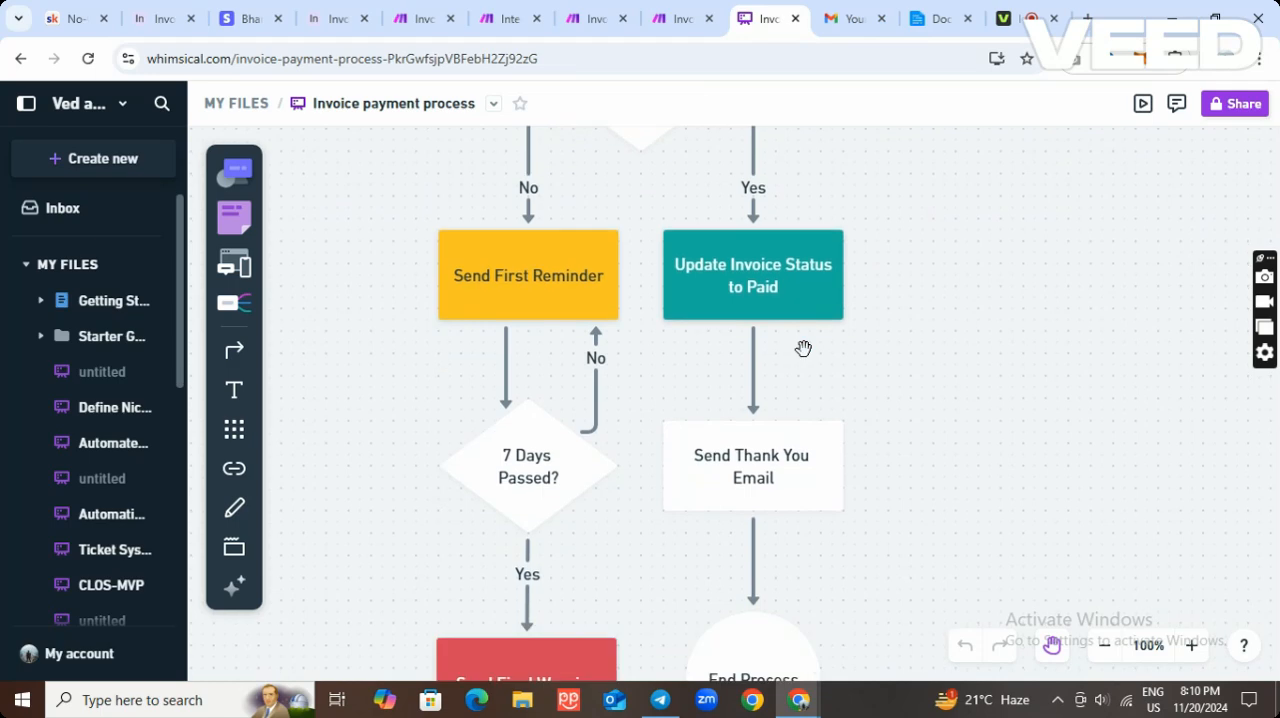
scroll(800, 430, "up", 4)
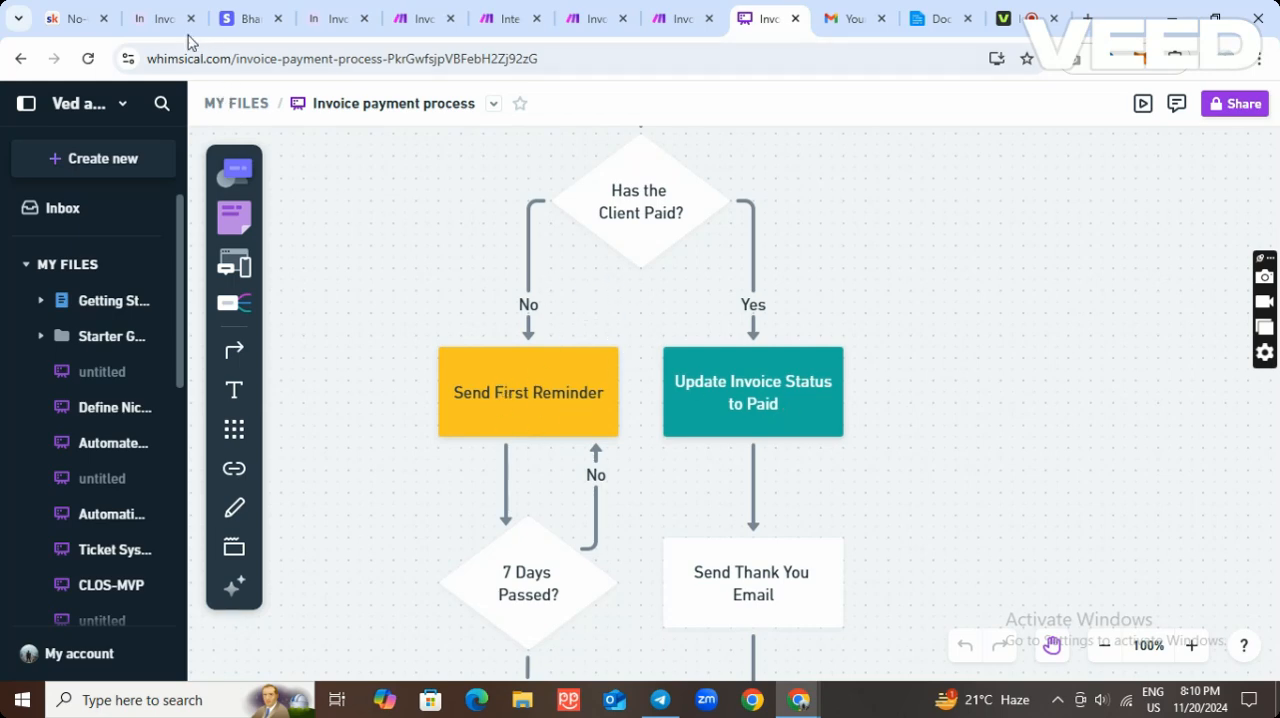
Return to Airtable's Invoice table and set the Reminder Count of Invoice - 01 to 0.
left_click(145, 22)
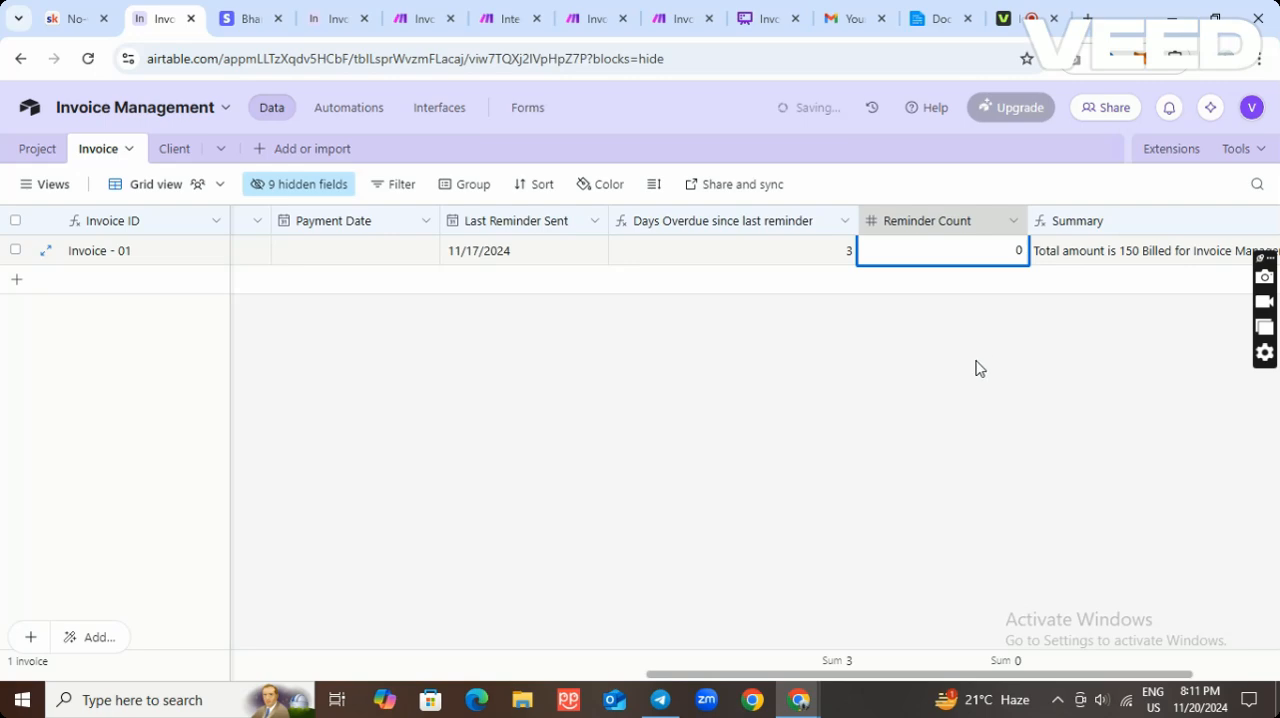
left_click(979, 368)
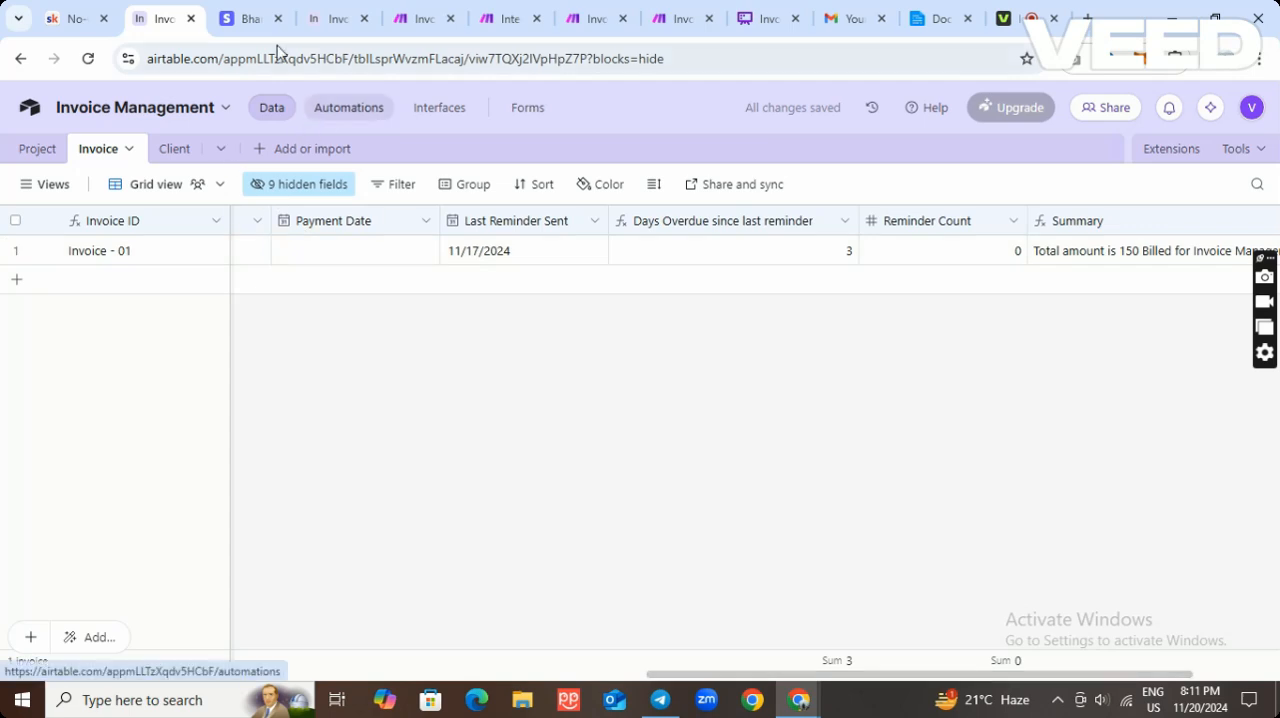
Open the Invoice Reminder Automation in Airtable and inspect its trigger conditions and its script action.
left_click(328, 20)
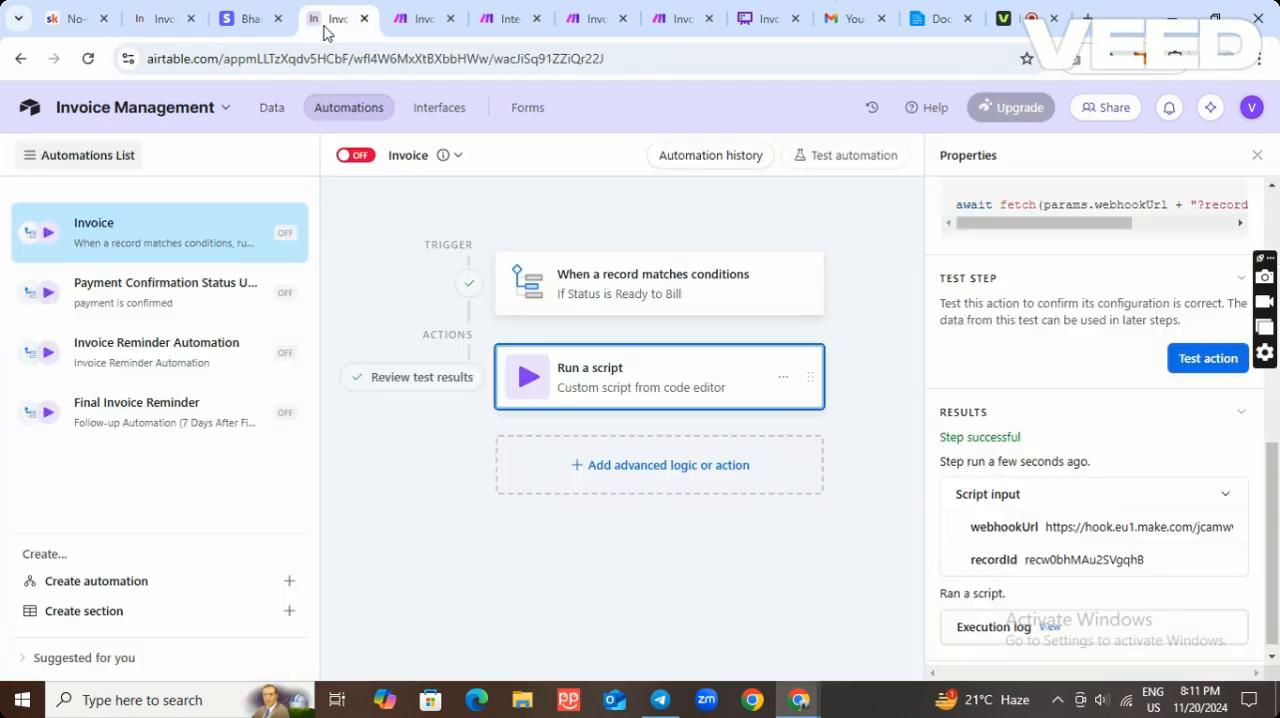
left_click(175, 292)
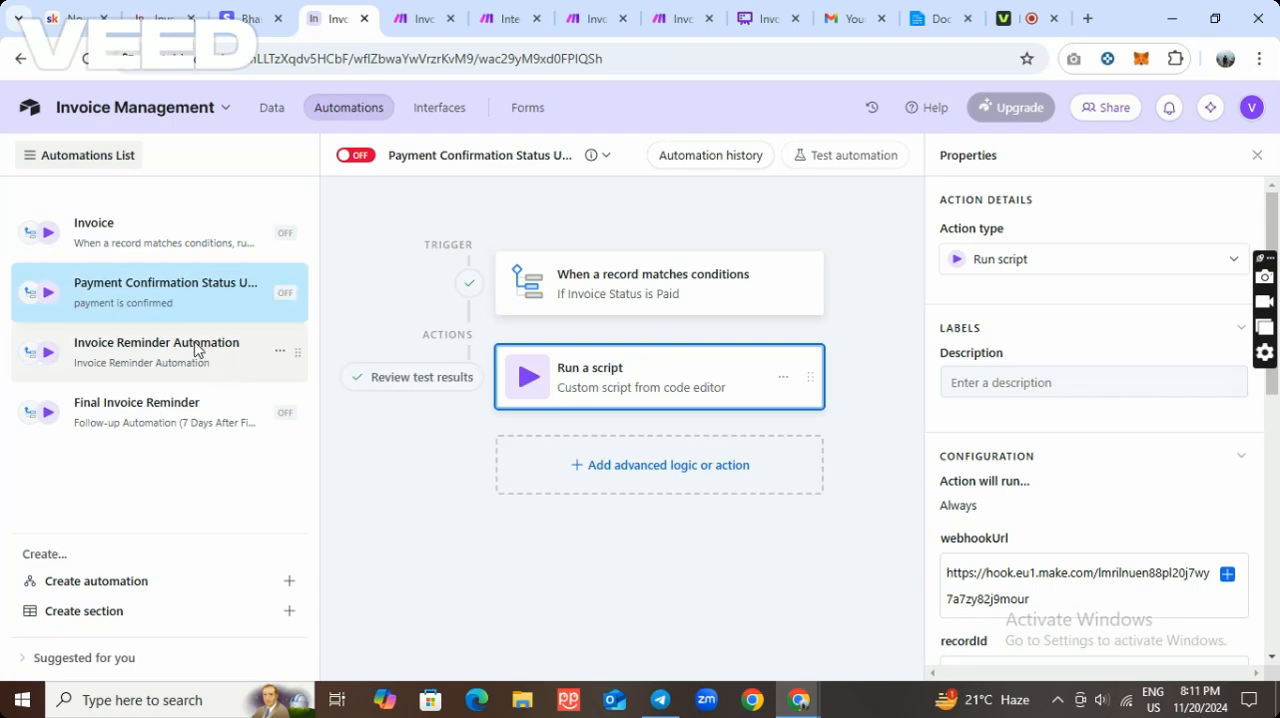
left_click(187, 350)
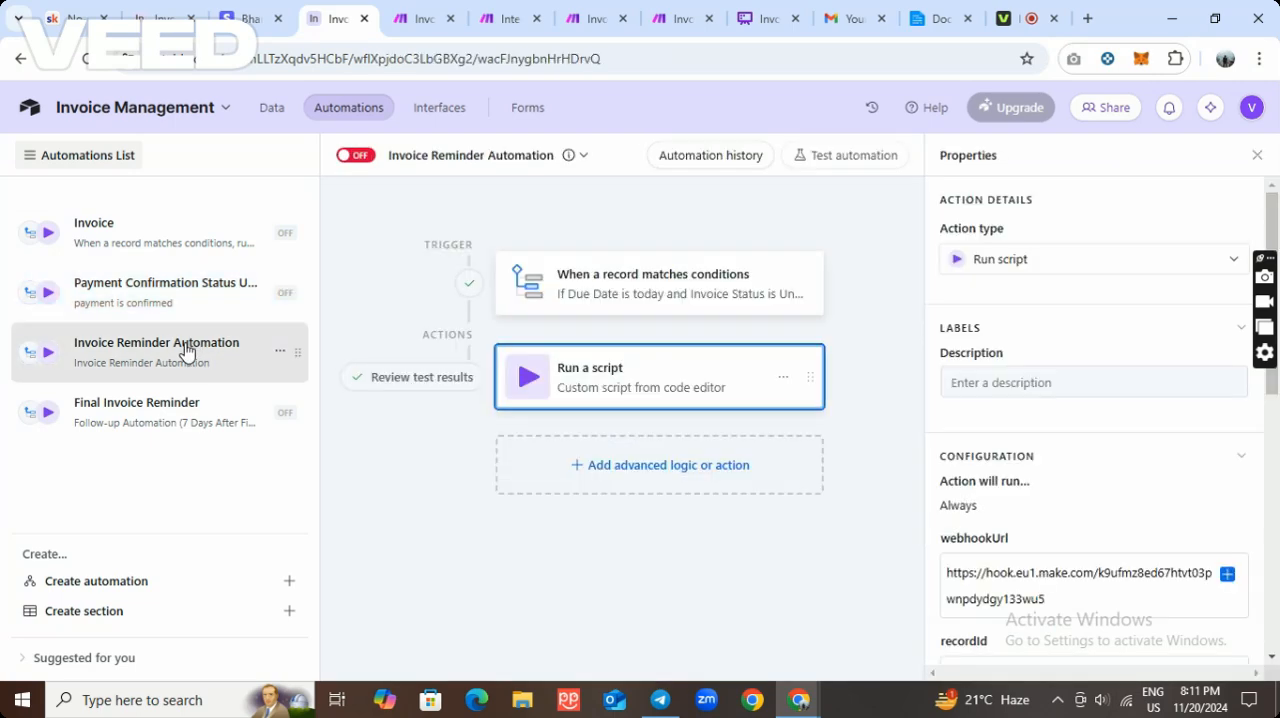
left_click(689, 302)
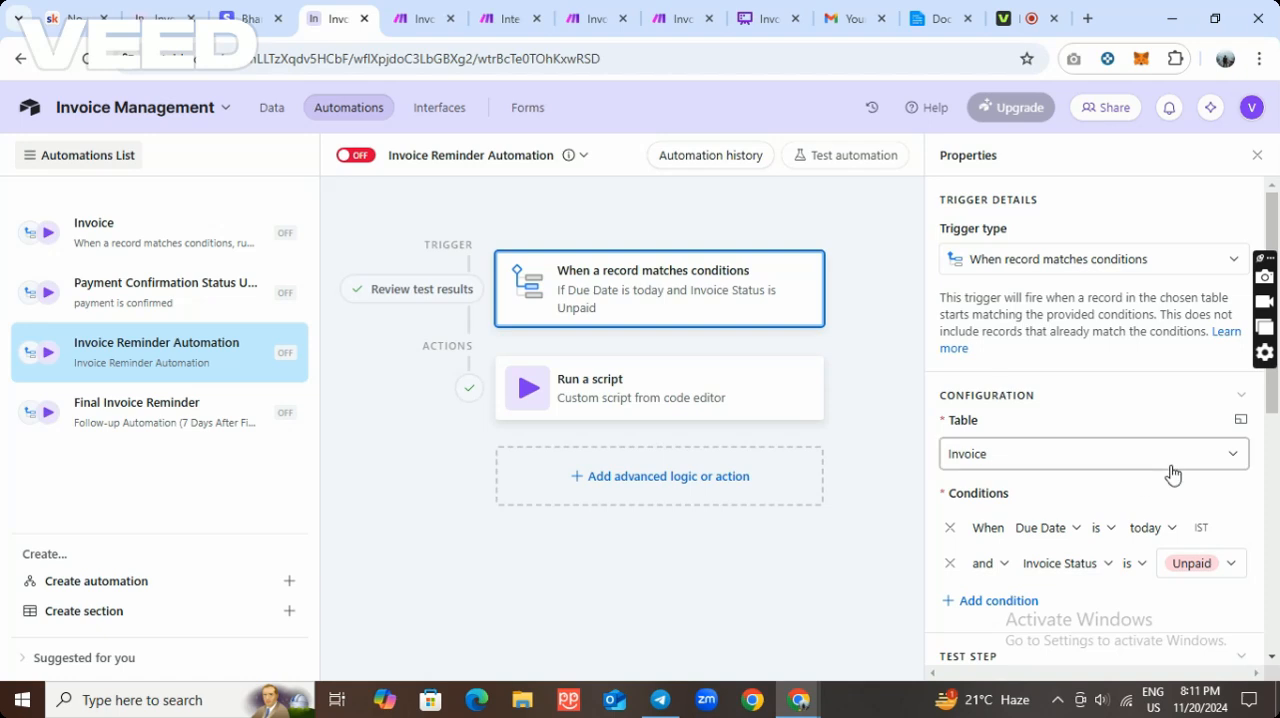
scroll(1172, 473, "down", 1)
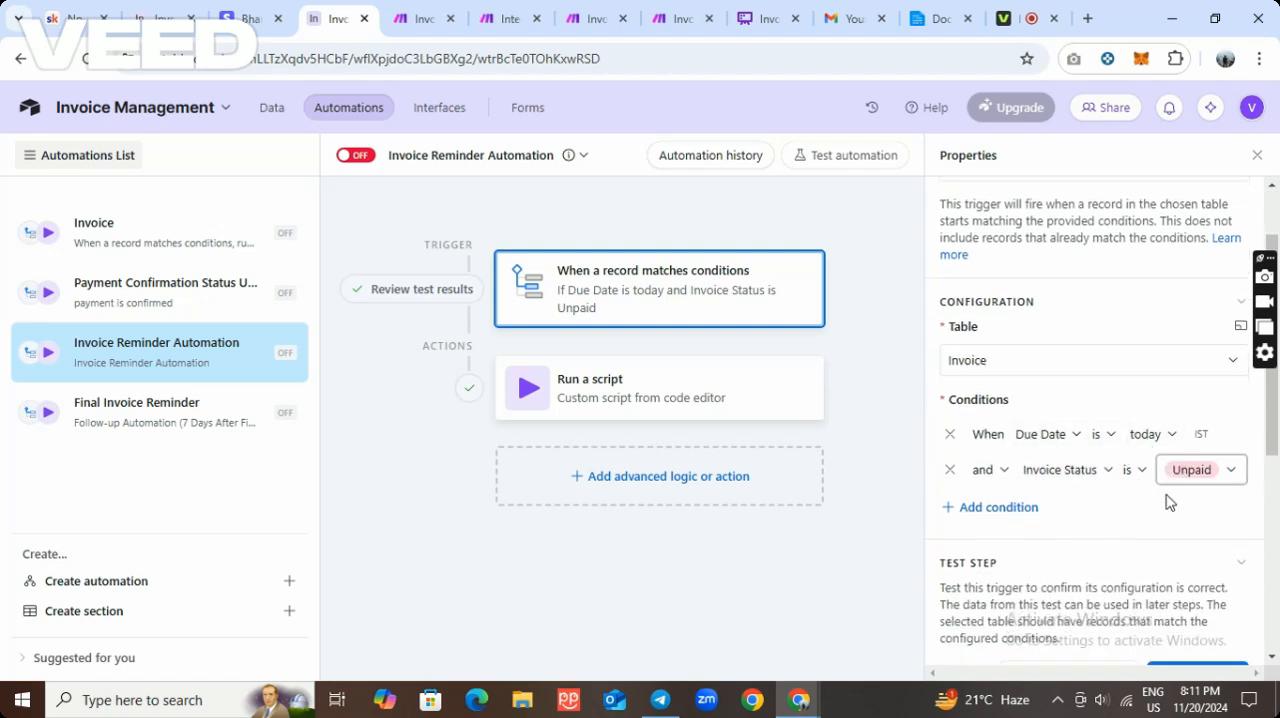
scroll(1160, 500, "down", 2)
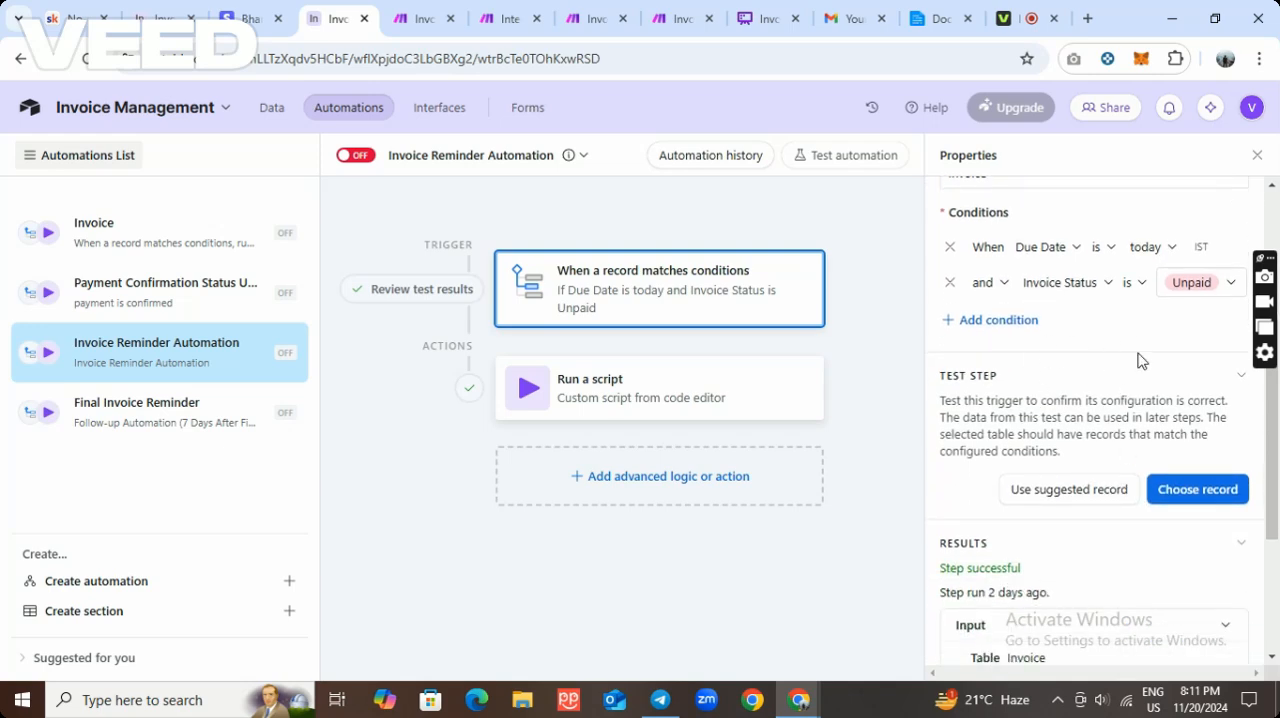
left_click(728, 404)
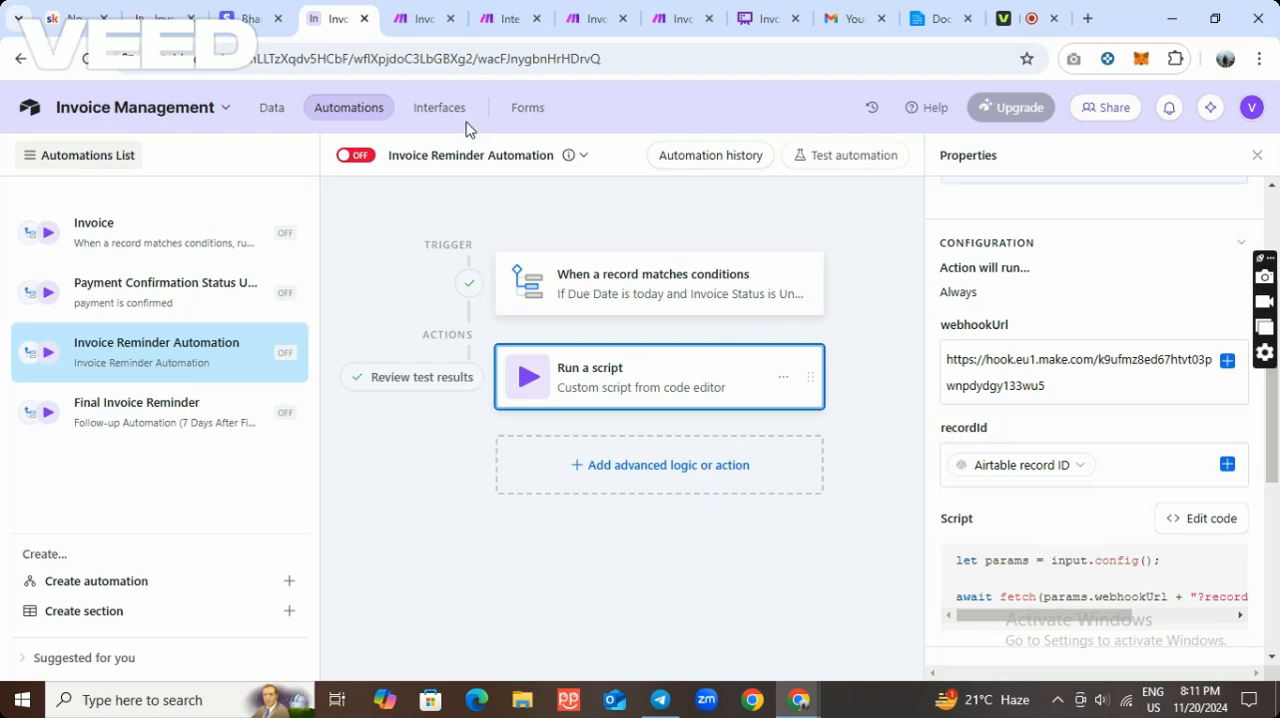
Run the Invoice Reminder scenario once in Make and trigger it by testing the Airtable reminder automation's script action.
left_click(578, 20)
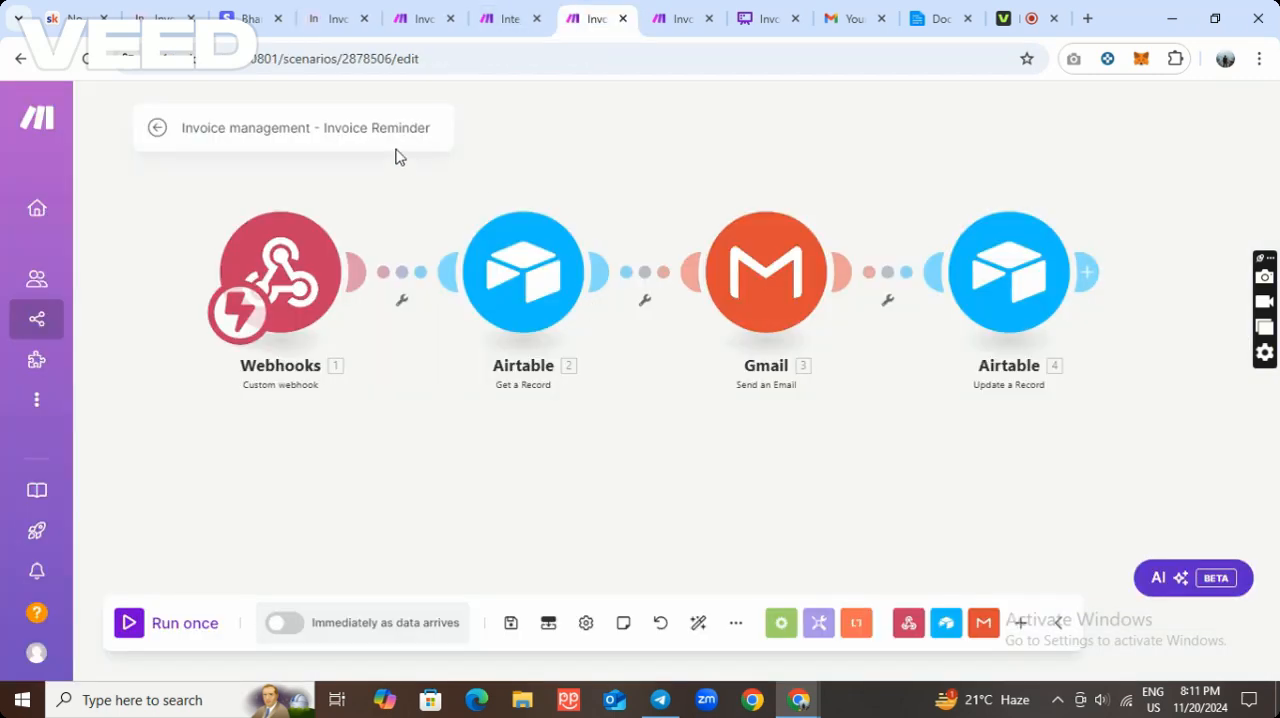
left_click(128, 624)
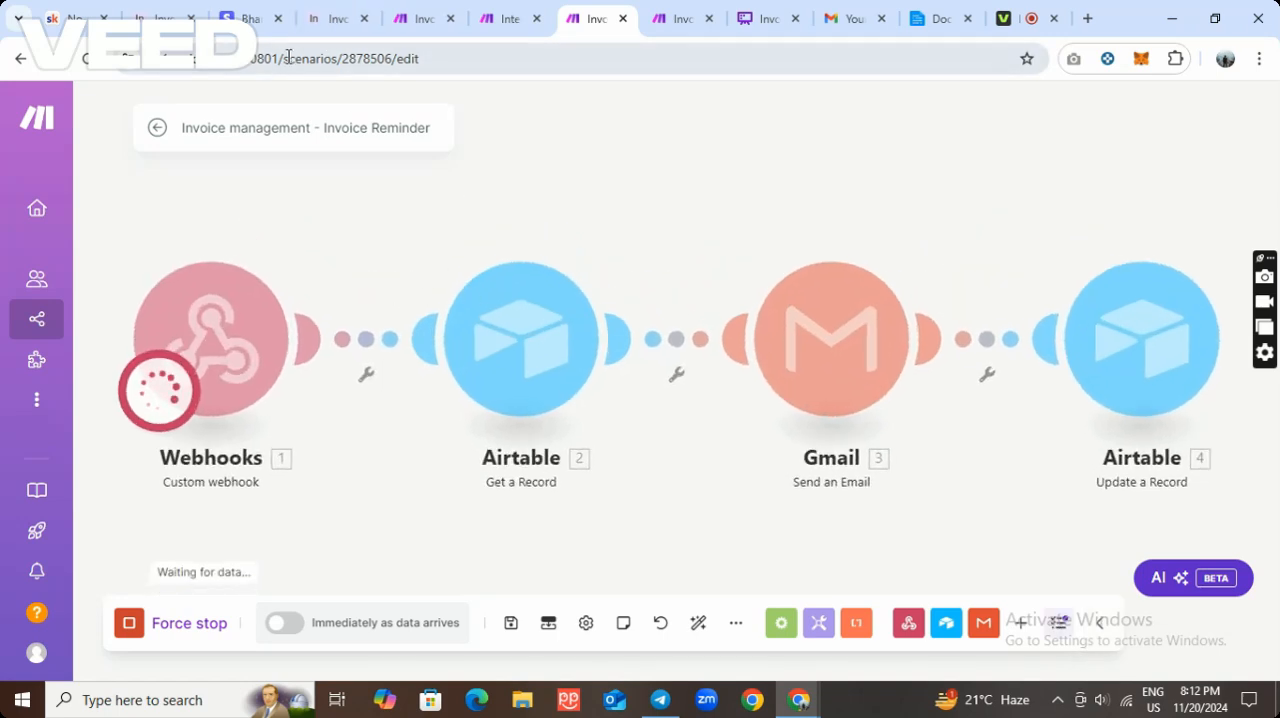
left_click(322, 18)
scroll(1100, 450, "down", 4)
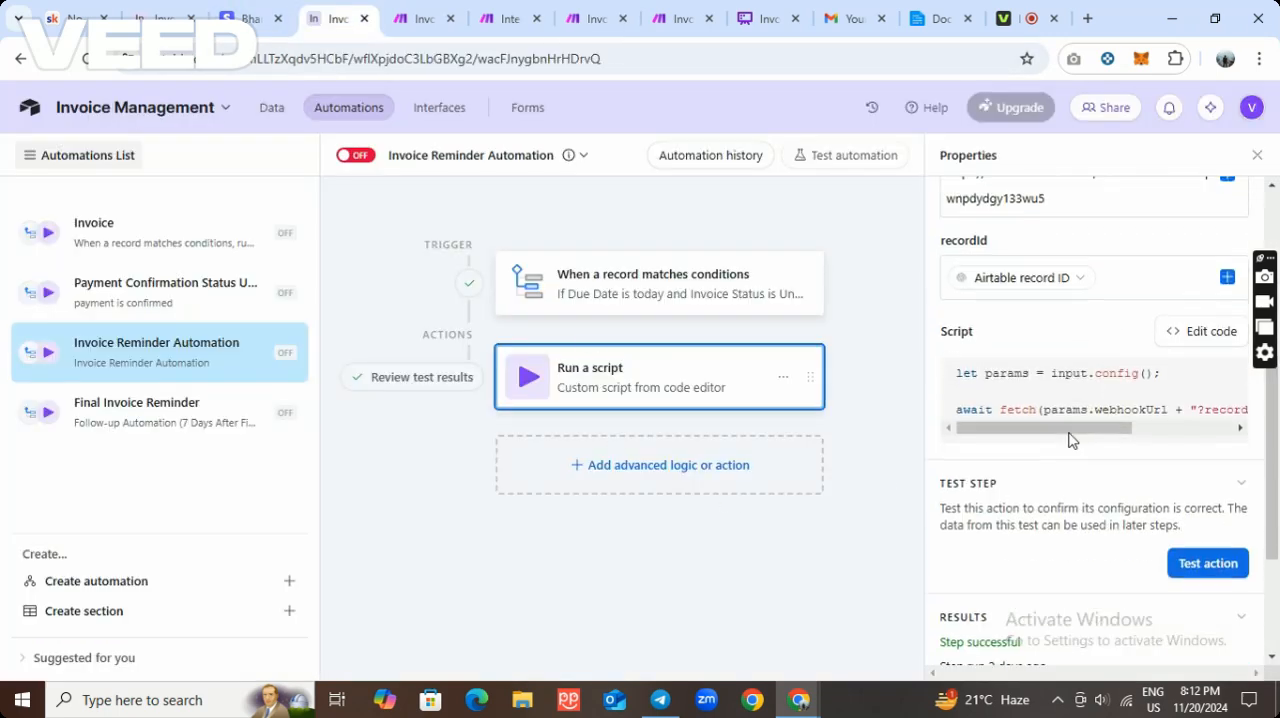
left_click(1212, 386)
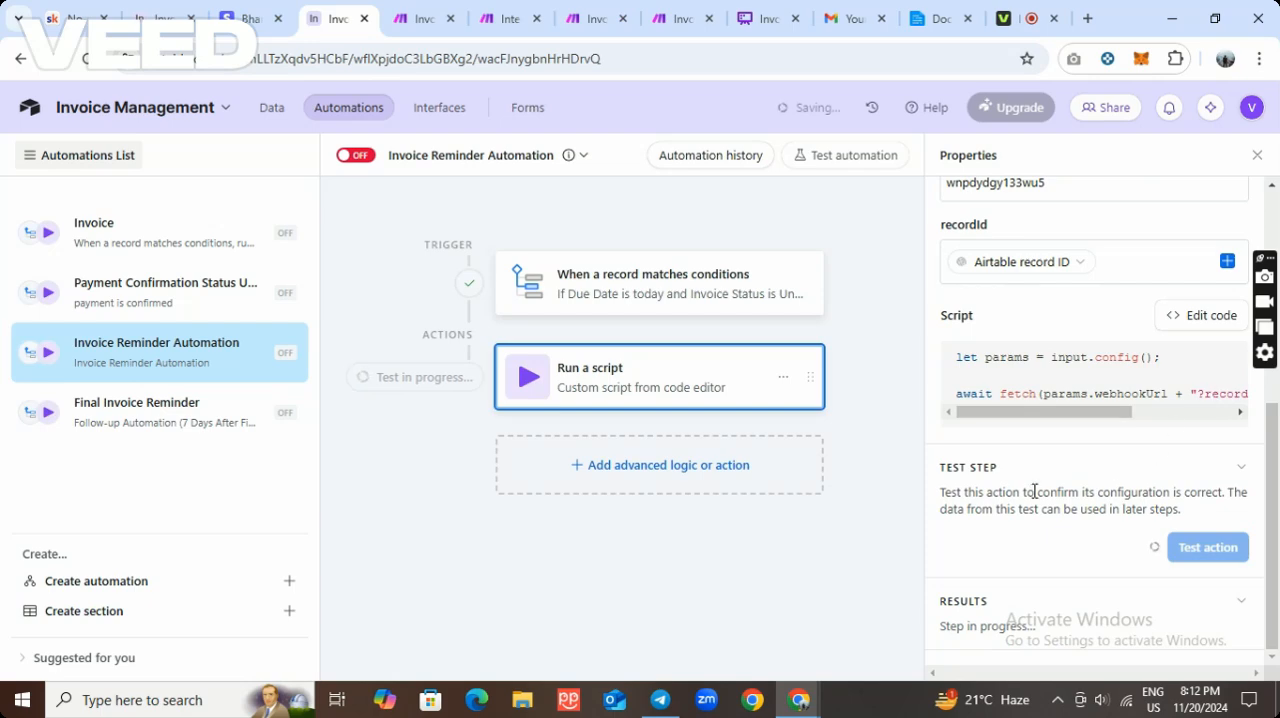
left_click(595, 18)
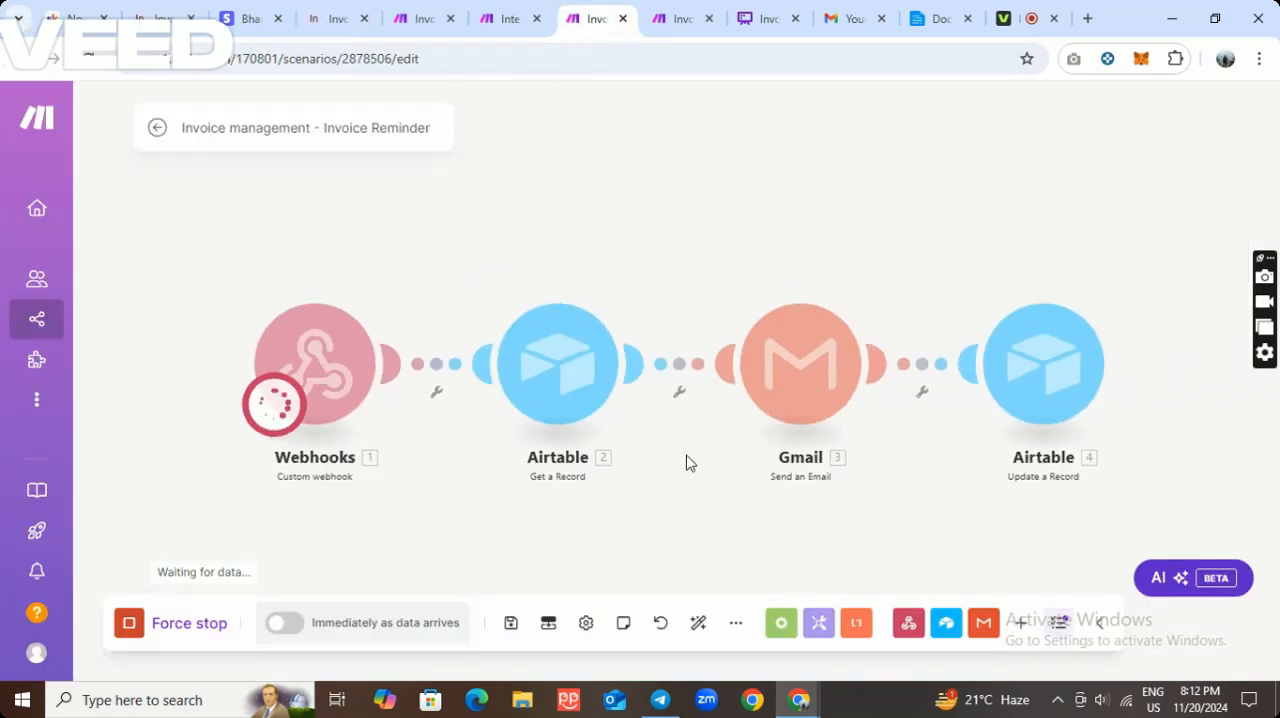
left_click_drag(690, 490, 596, 436)
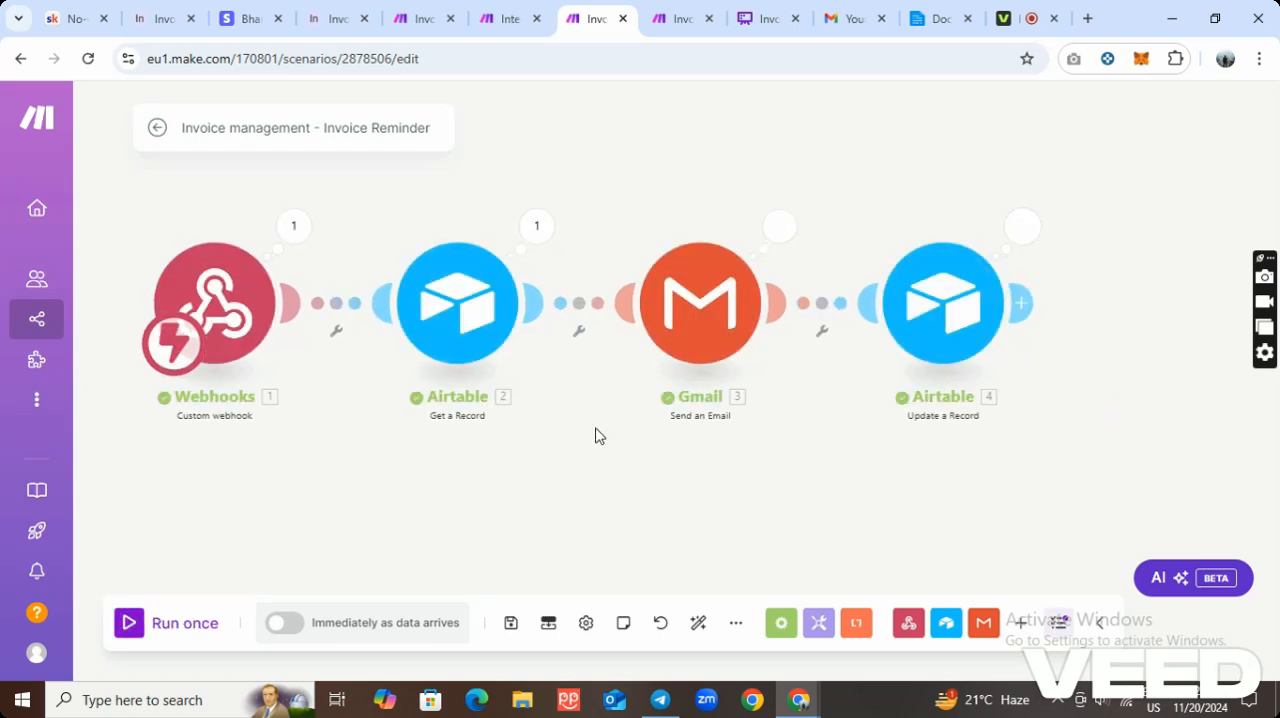
Open the email "Reminder about your outstanding invoice" in Gmail, read its invoice details and return to the inbox.
left_click(853, 18)
left_click(262, 163)
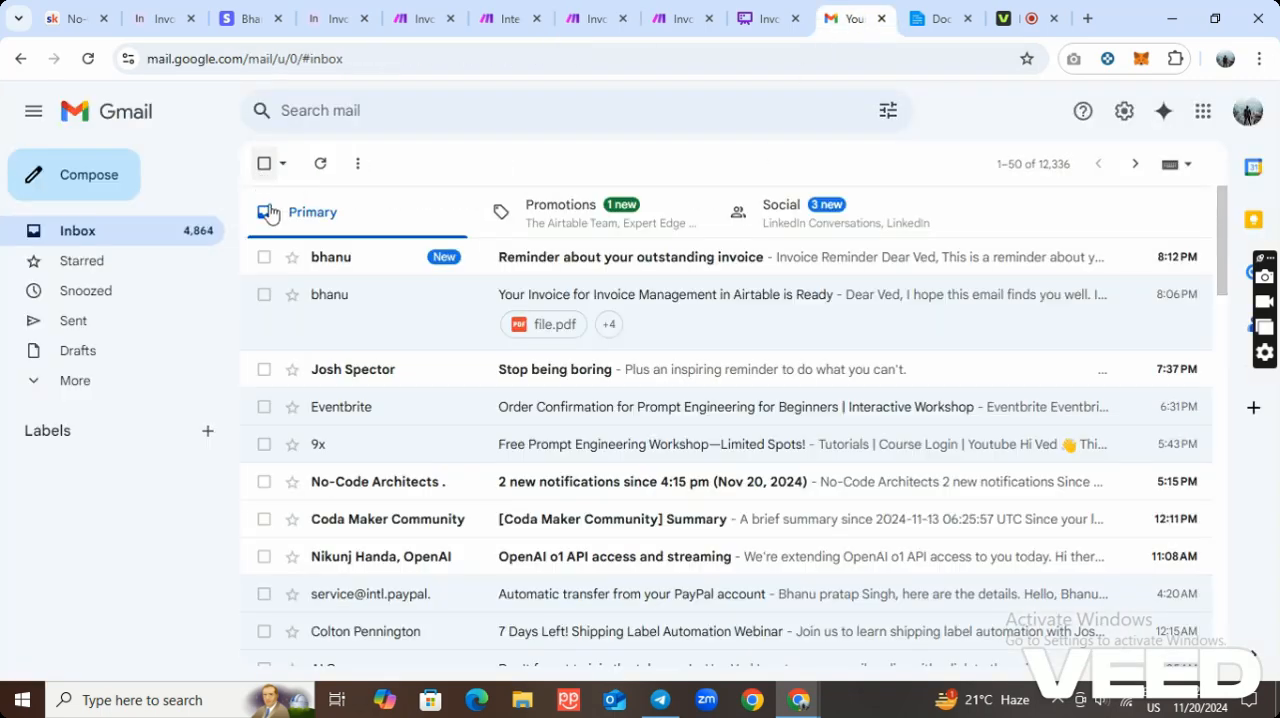
left_click(568, 262)
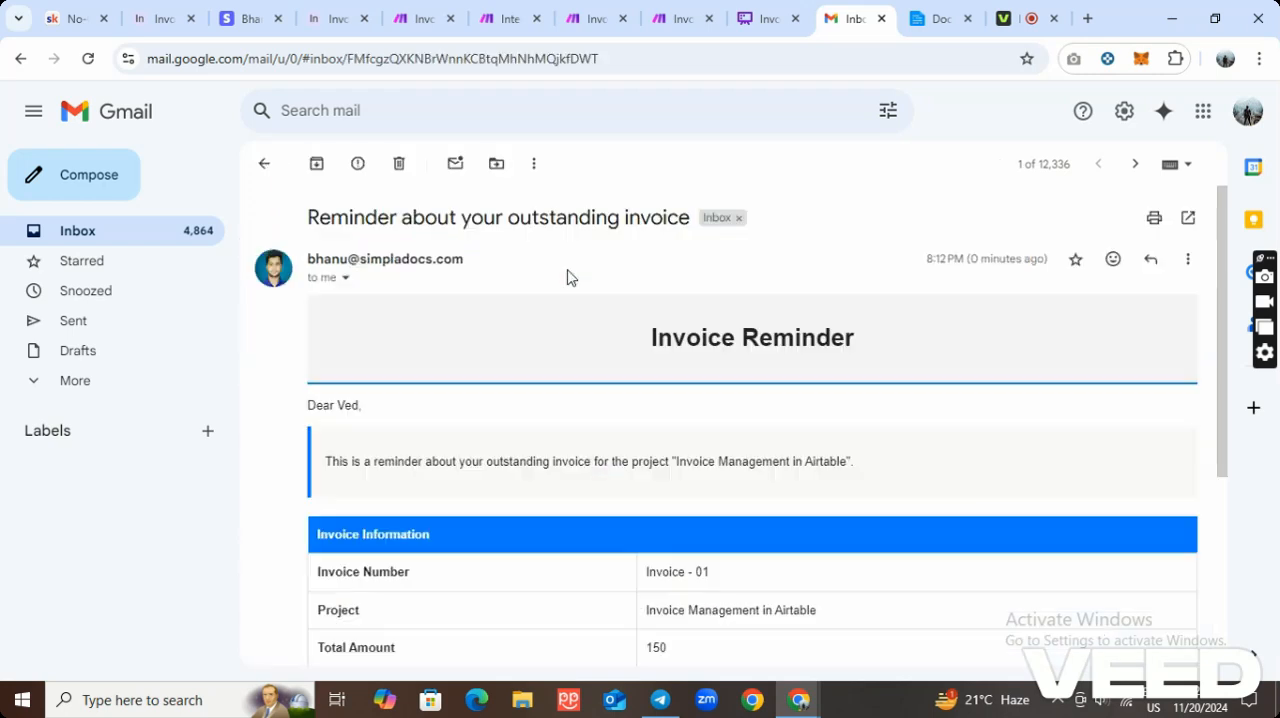
scroll(640, 430, "down", 1)
scroll(615, 419, "down", 2)
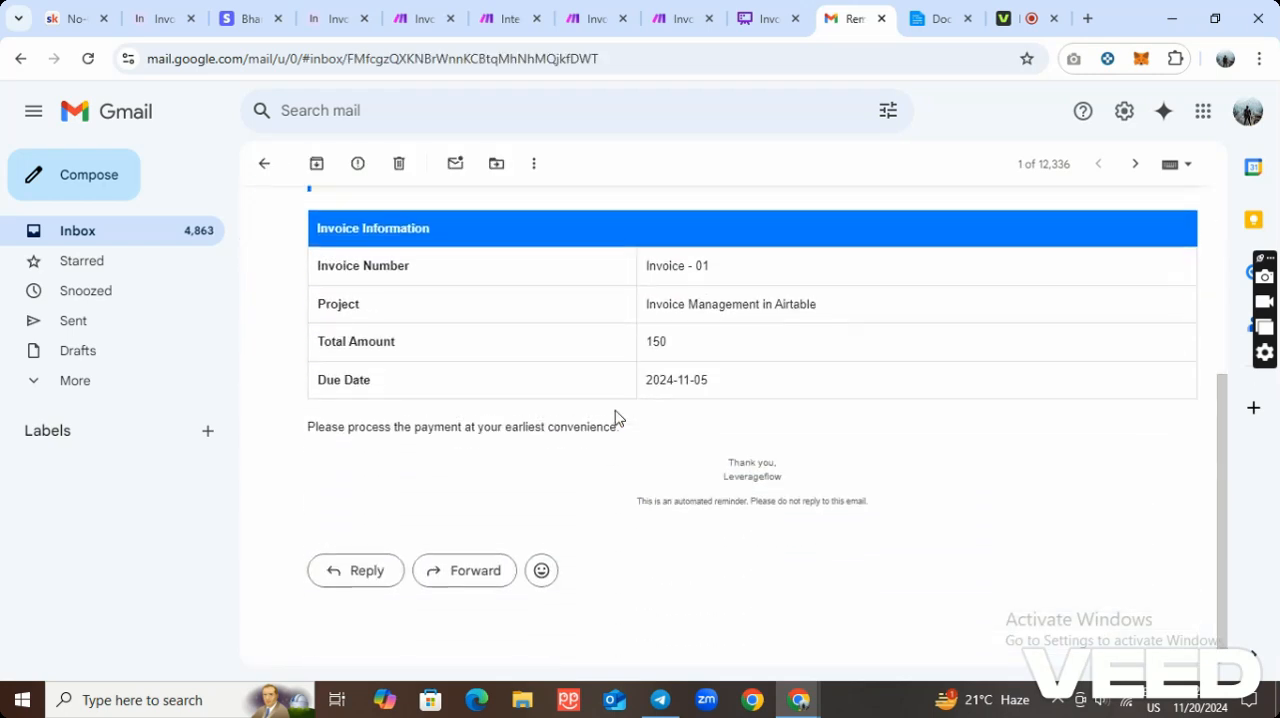
scroll(576, 383, "up", 3)
scroll(753, 335, "down", 3)
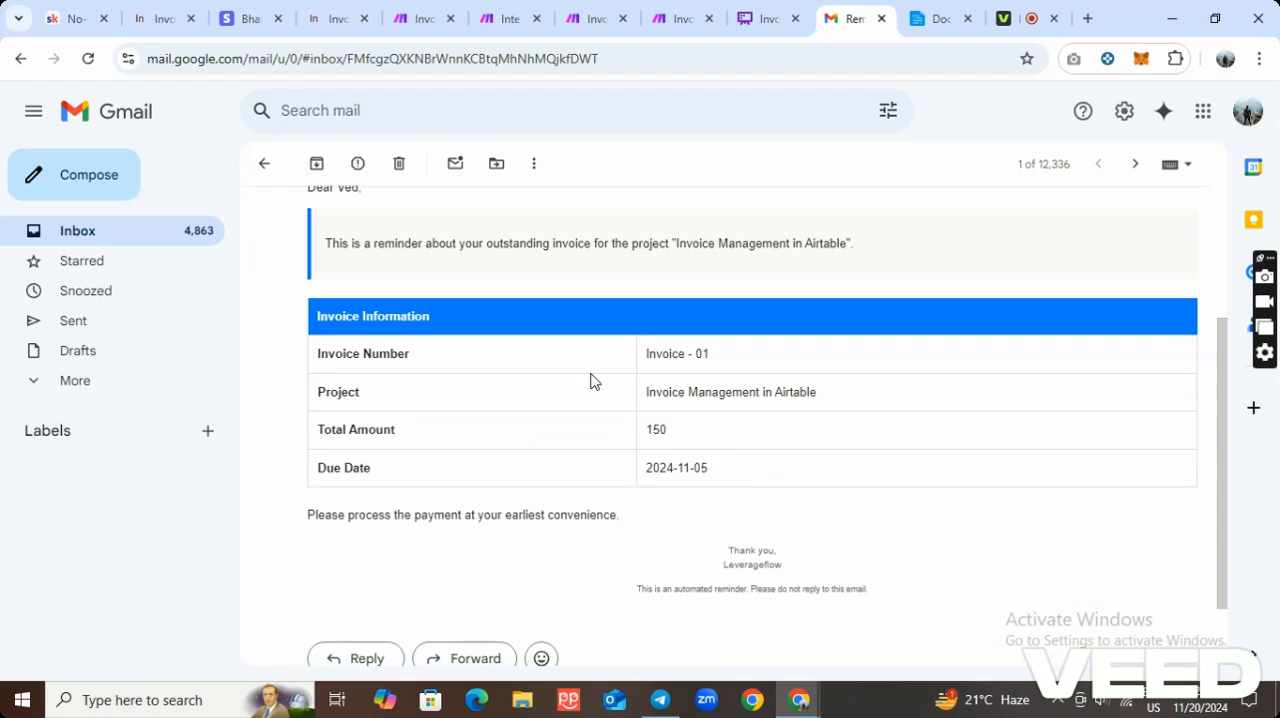
scroll(814, 343, "up", 3)
left_click(265, 165)
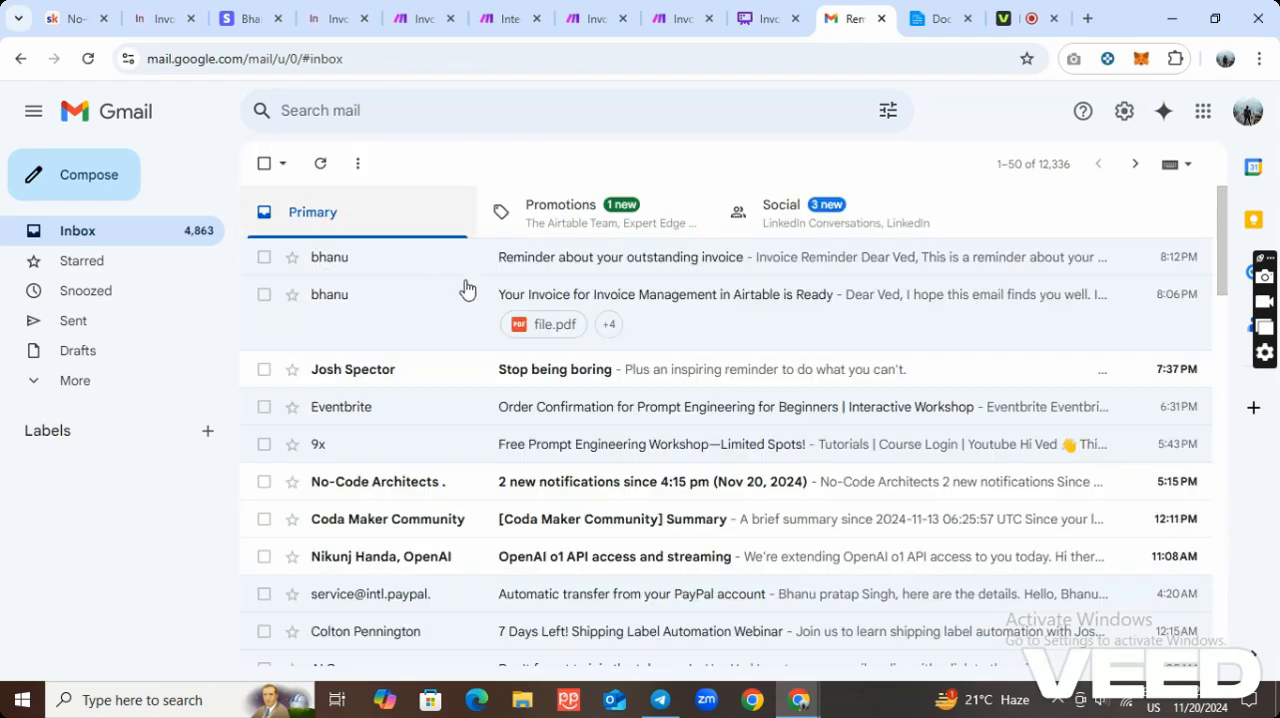
Switch to the Whimsical flowchart and follow the unpaid branch from Send First Reminder through the 7-day check to Send Final Warning.
left_click(758, 24)
scroll(577, 386, "down", 1)
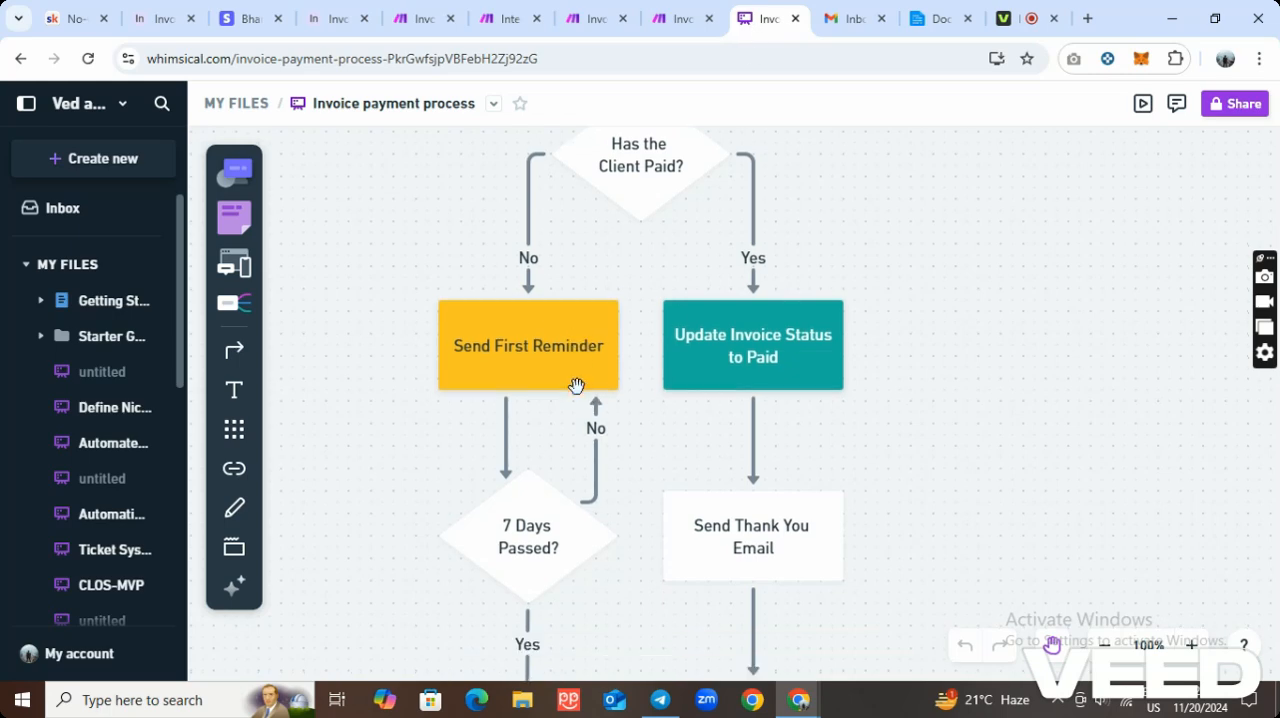
scroll(550, 345, "down", 2)
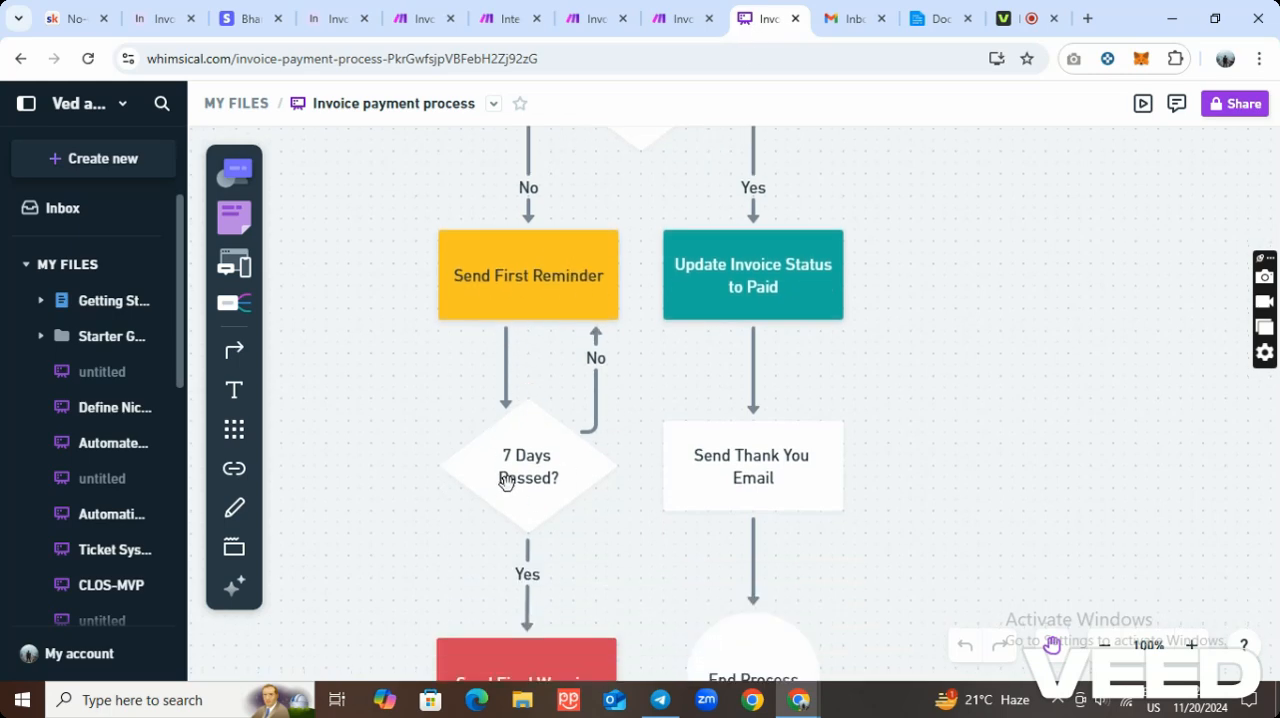
scroll(506, 481, "down", 4)
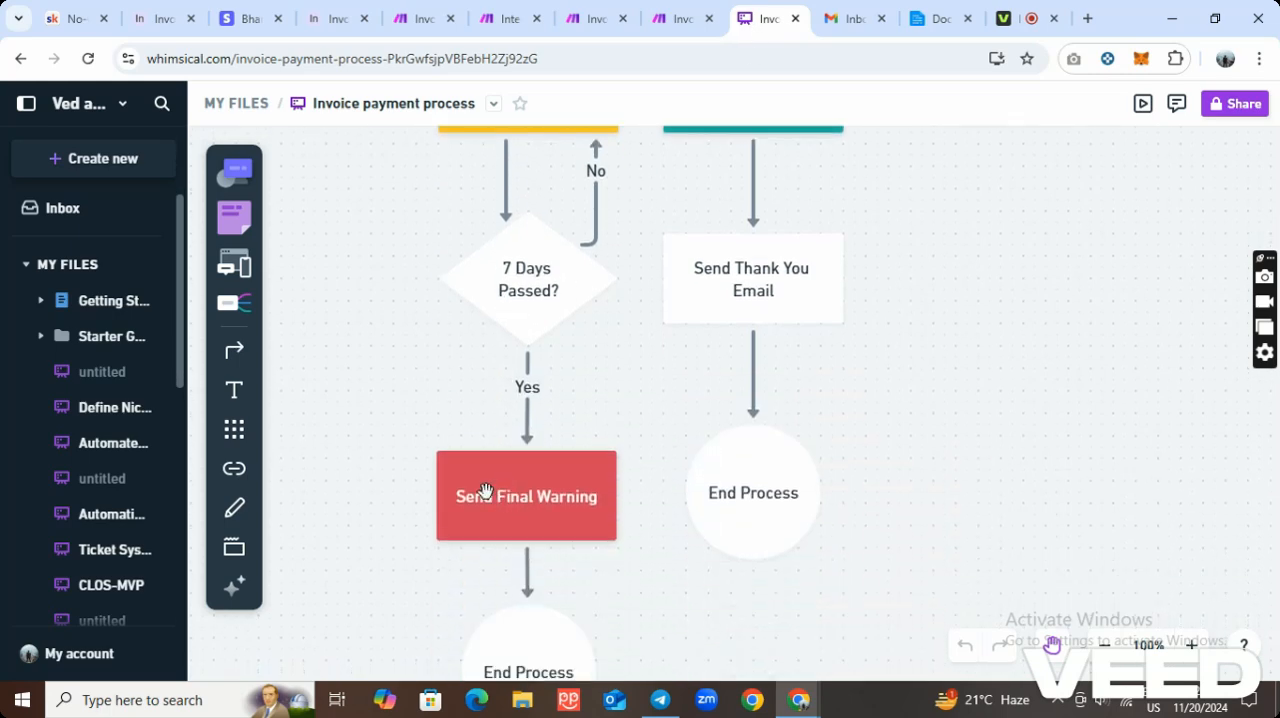
Inspect the trigger conditions of Airtable's Final Invoice Reminder automation and open the Invoice table to compare its fields.
left_click(333, 20)
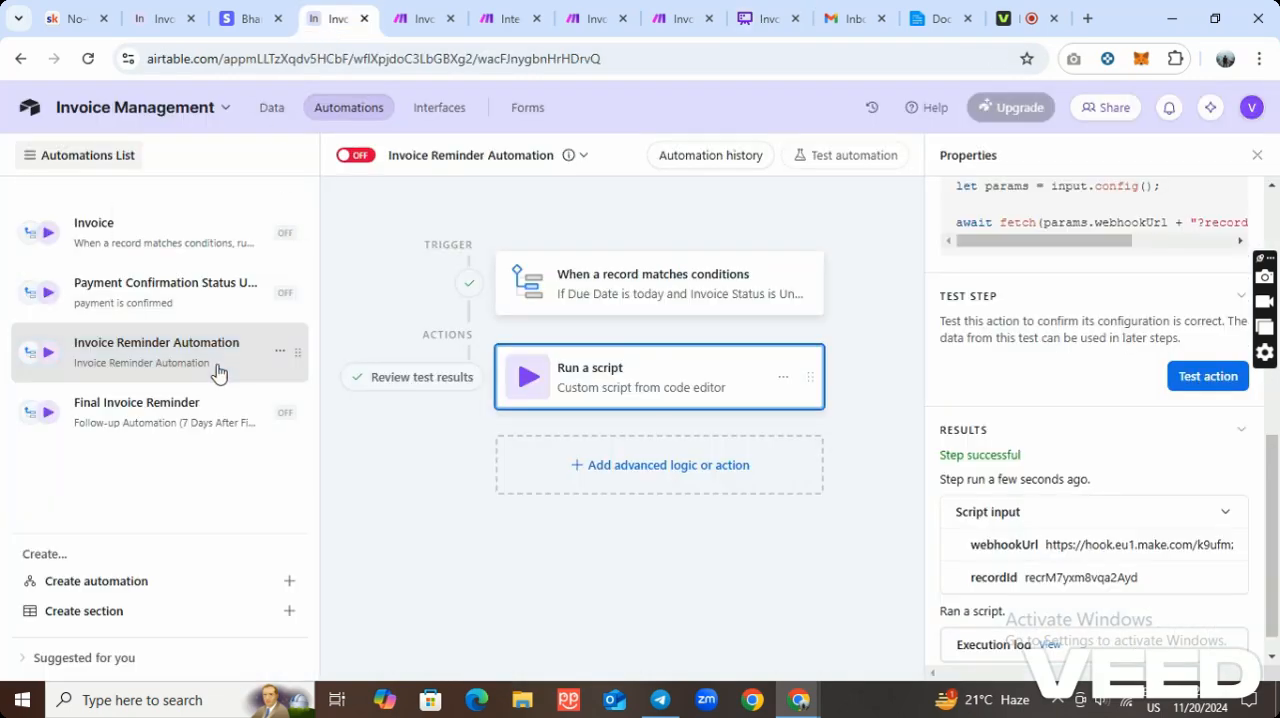
left_click(180, 406)
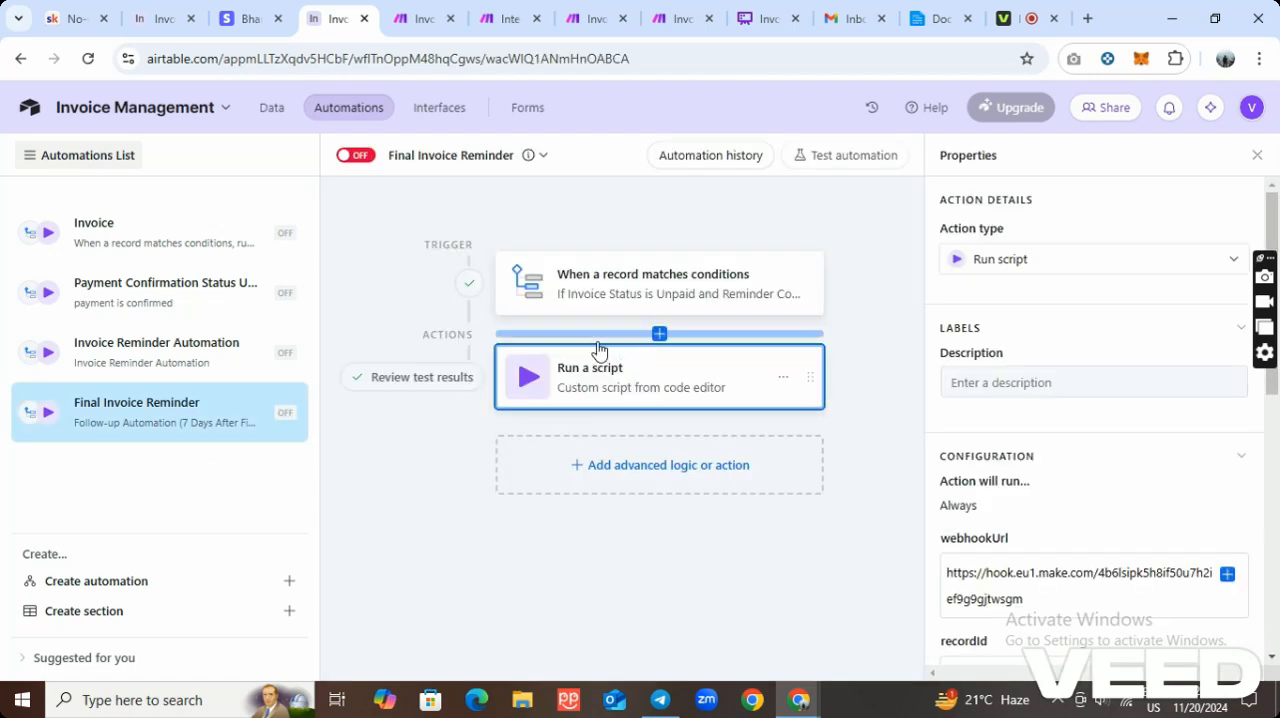
left_click(757, 305)
scroll(1023, 489, "down", 2)
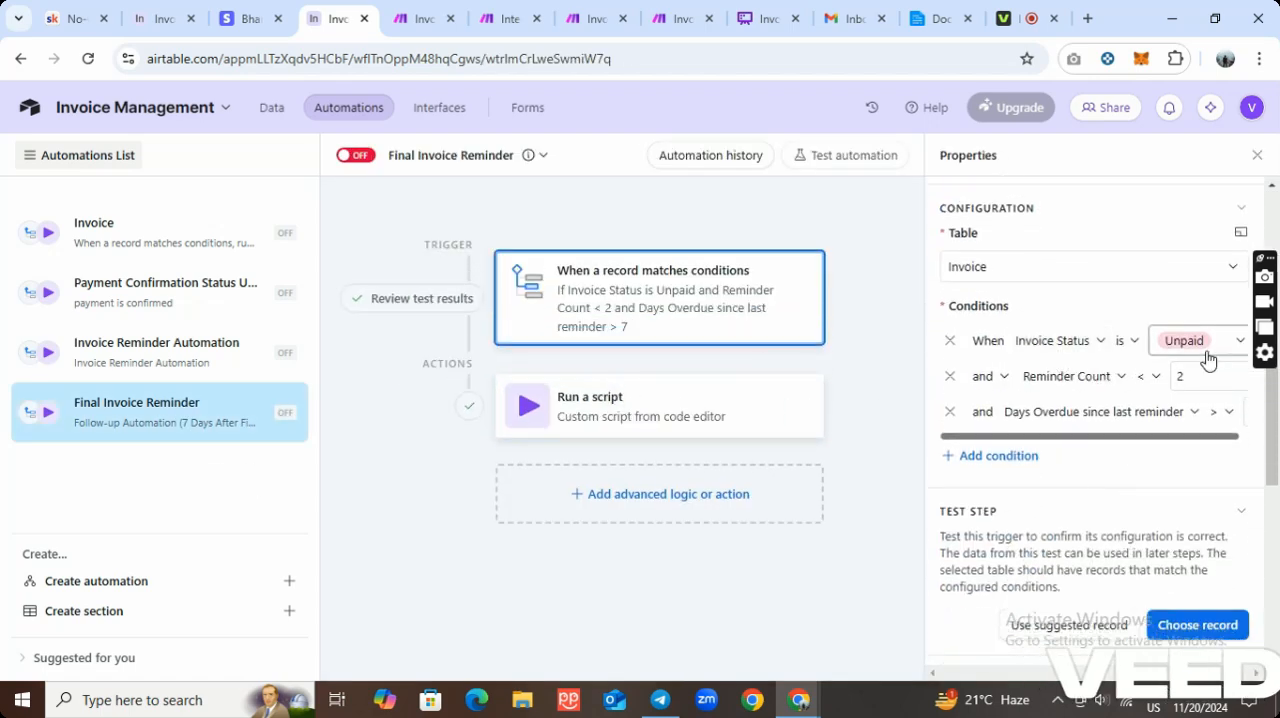
left_click(1180, 386)
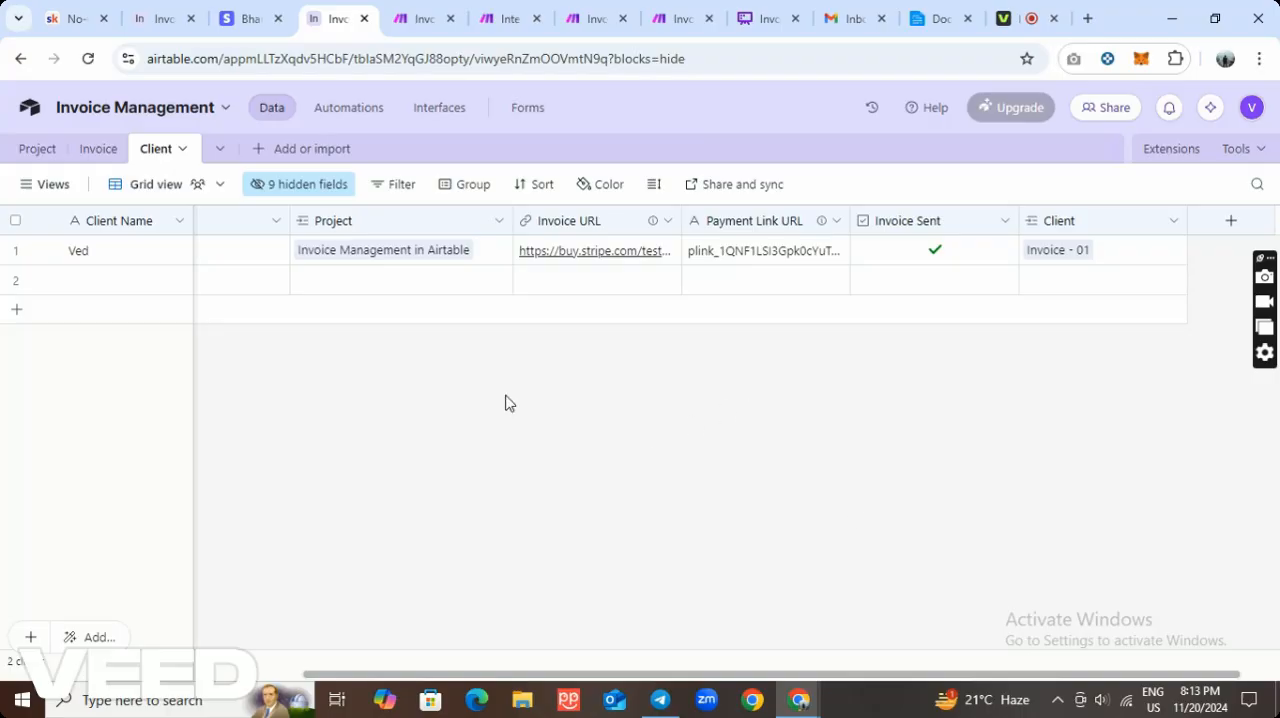
left_click(99, 150)
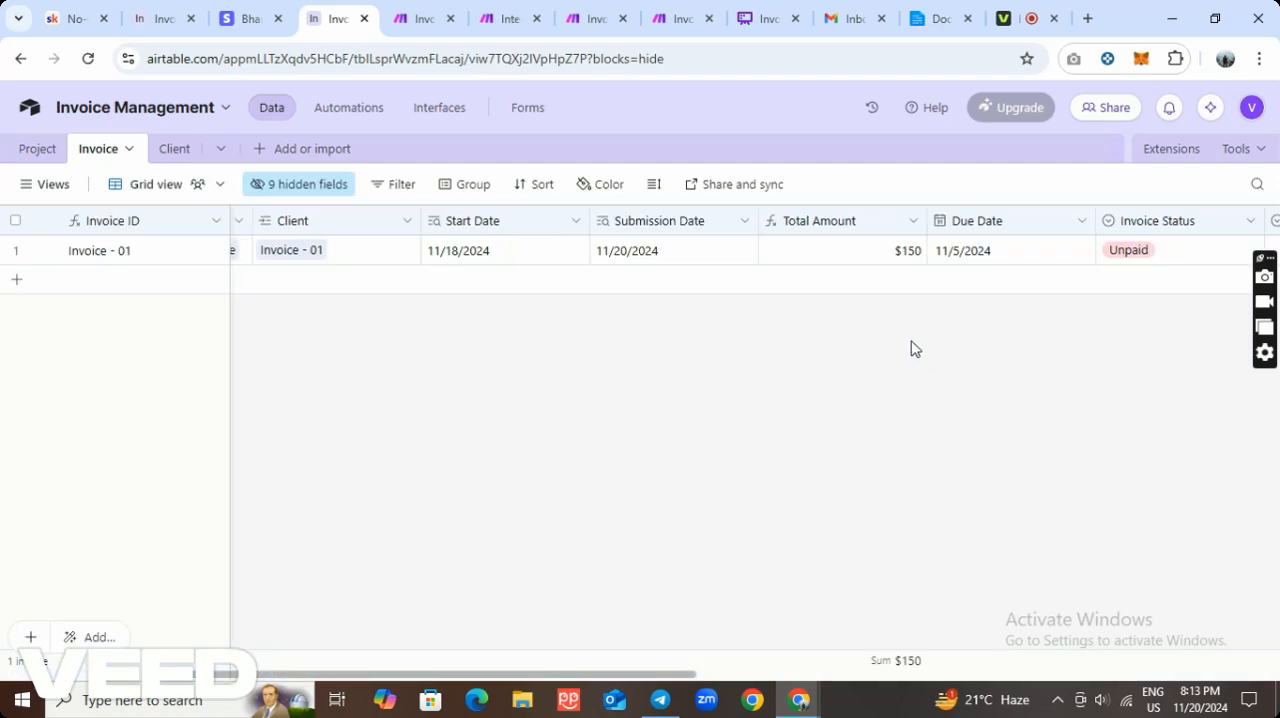
Set the Last Reminder Sent date of Invoice - 01 to 11/12/2024 in the Invoice table.
left_click_drag(660, 674, 1178, 688)
left_click(818, 256)
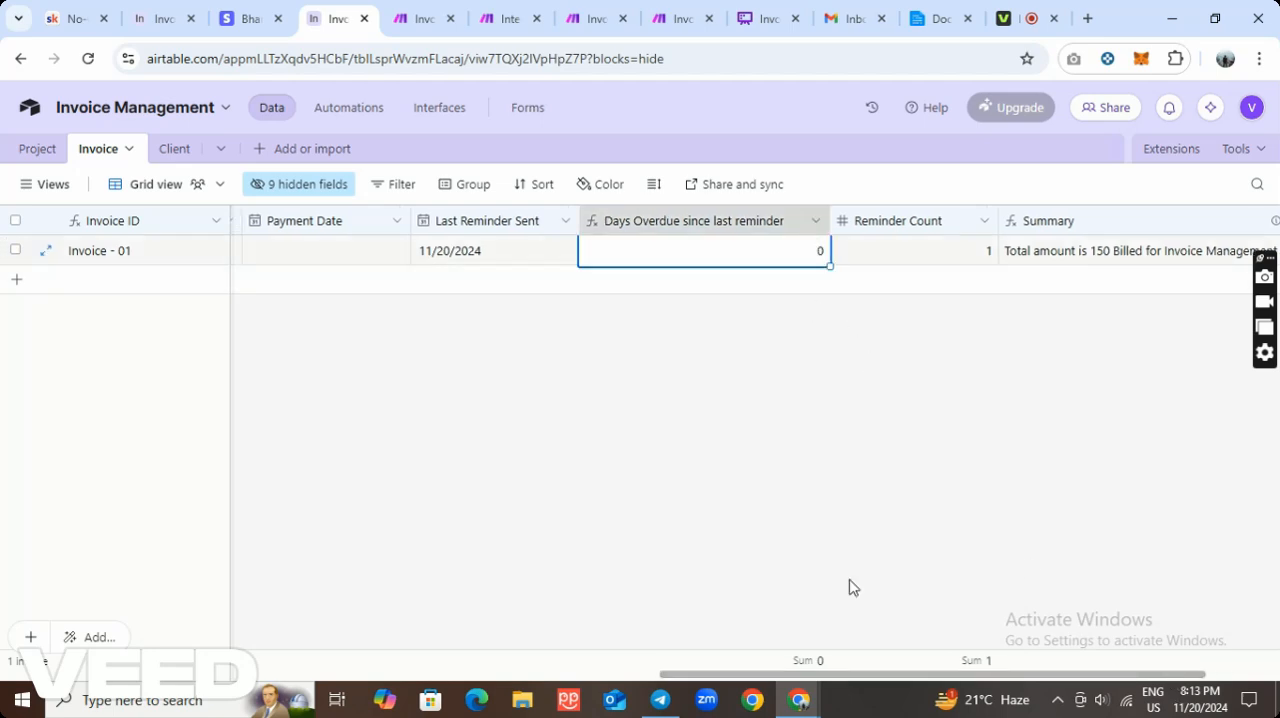
left_click_drag(886, 677, 785, 672)
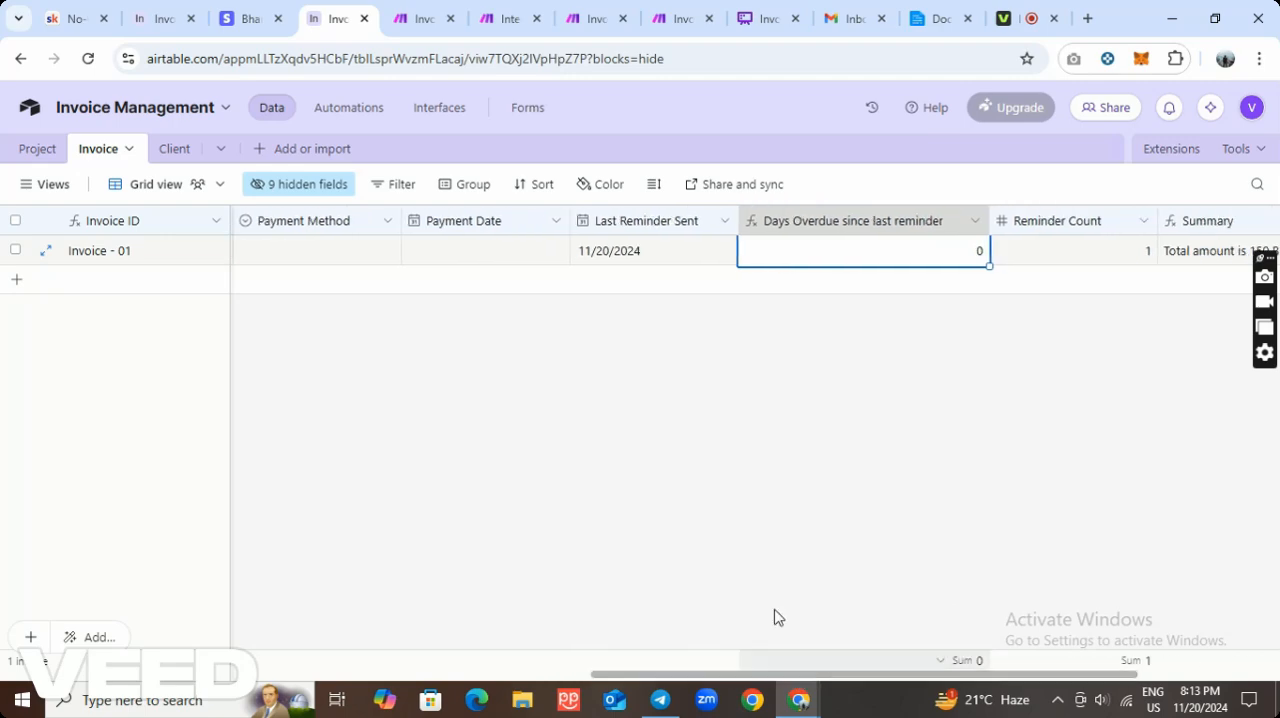
left_click(626, 256)
left_click(624, 257)
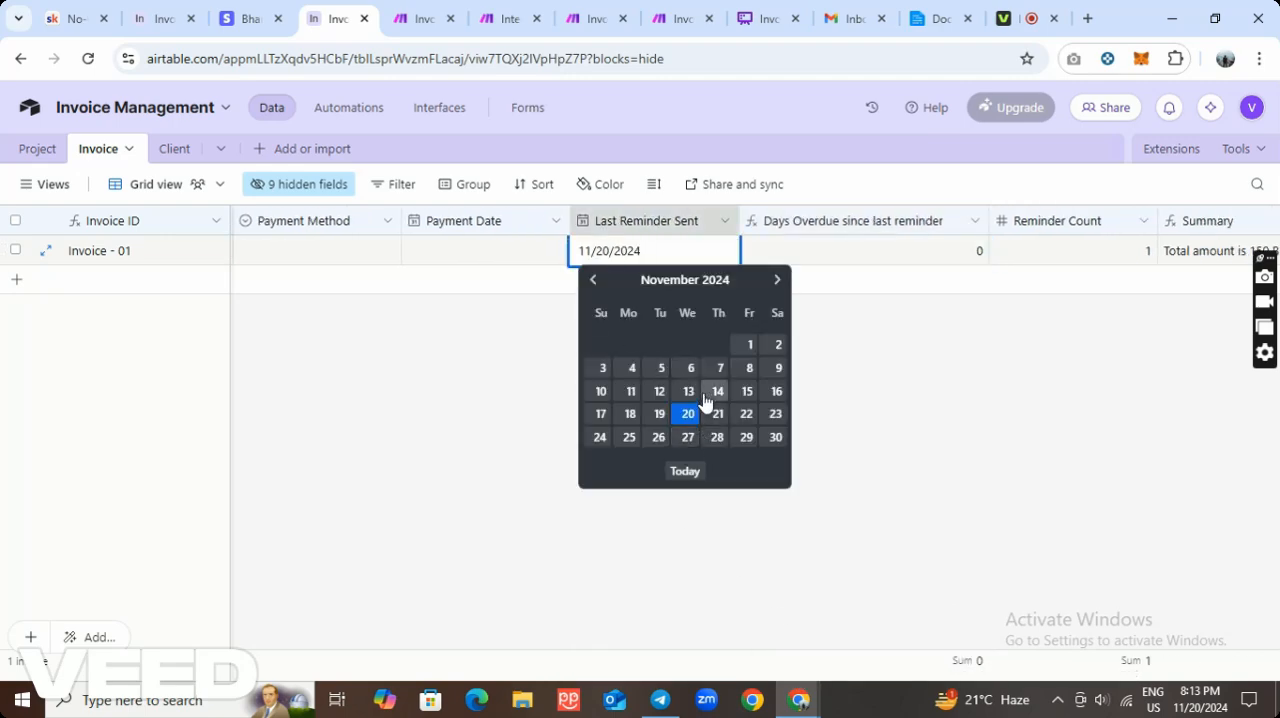
left_click(747, 391)
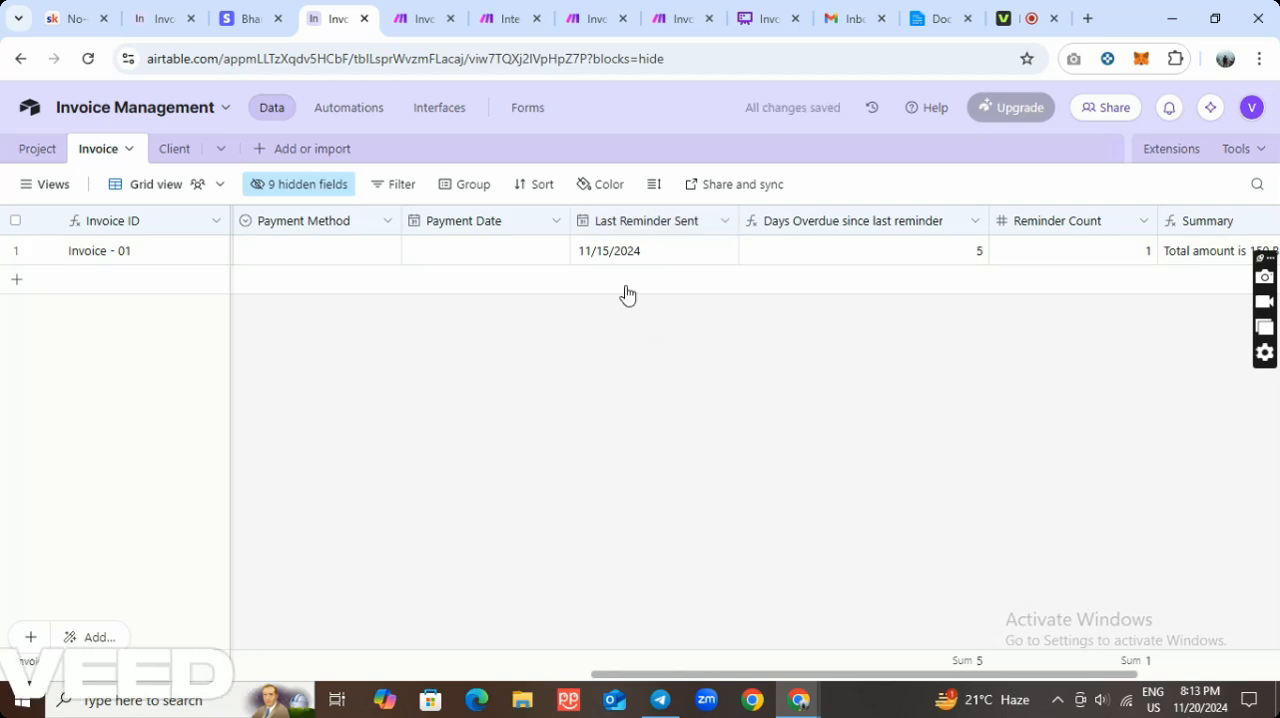
left_click(608, 251)
left_click(608, 251)
left_click(660, 391)
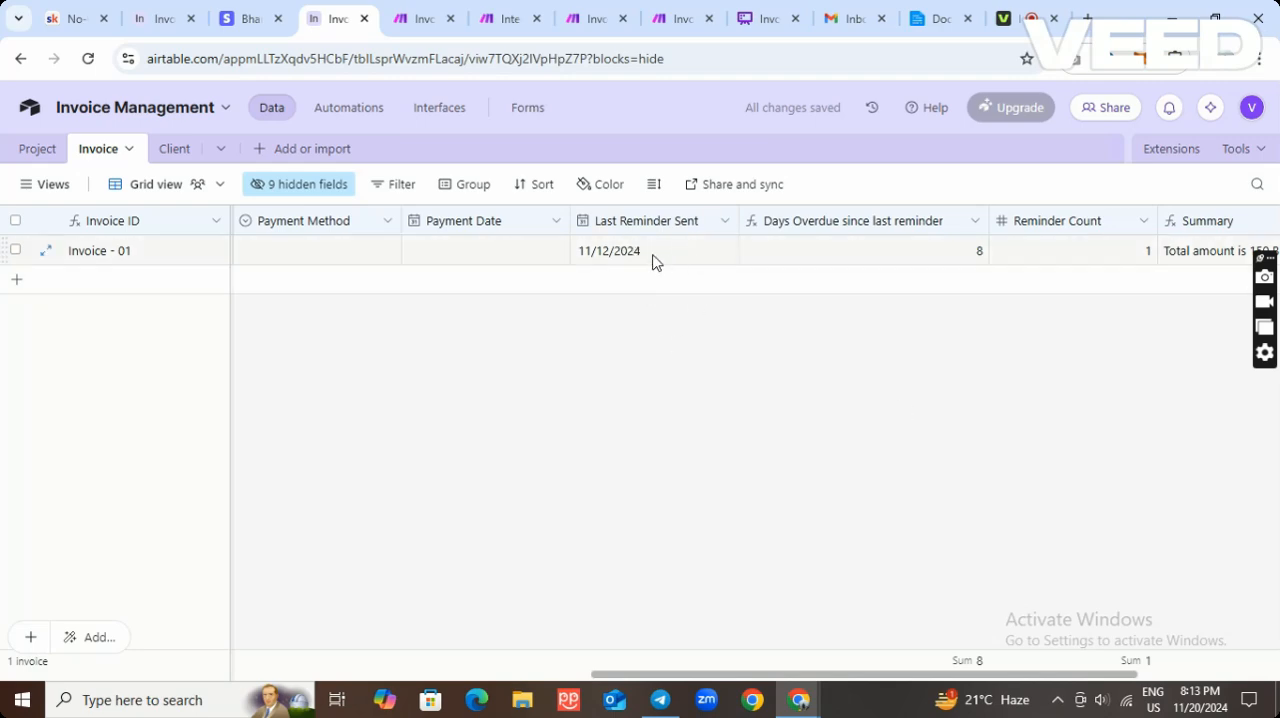
Switch to the Invoice Reminder scenario in Make and review the Last Reminder Sent and Reminder Count mappings in its Update a Record module.
left_click(575, 20)
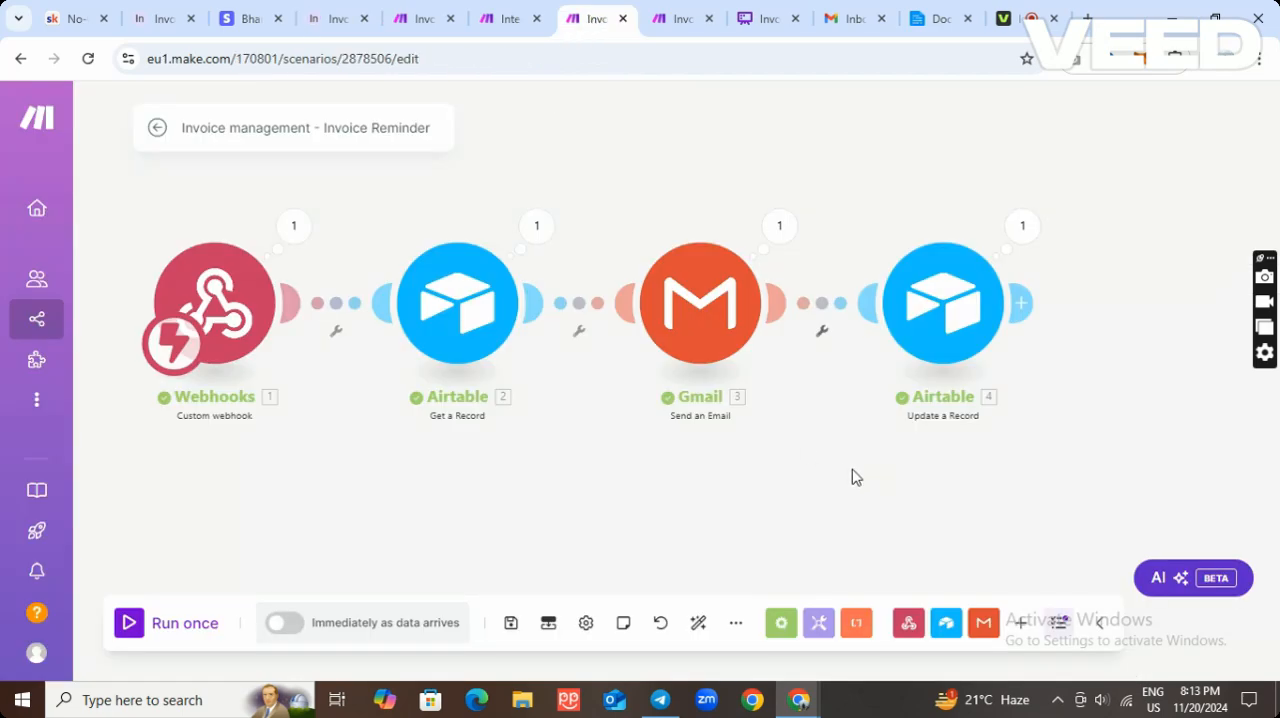
scroll(852, 470, "up", 2)
left_click_drag(788, 464, 487, 457)
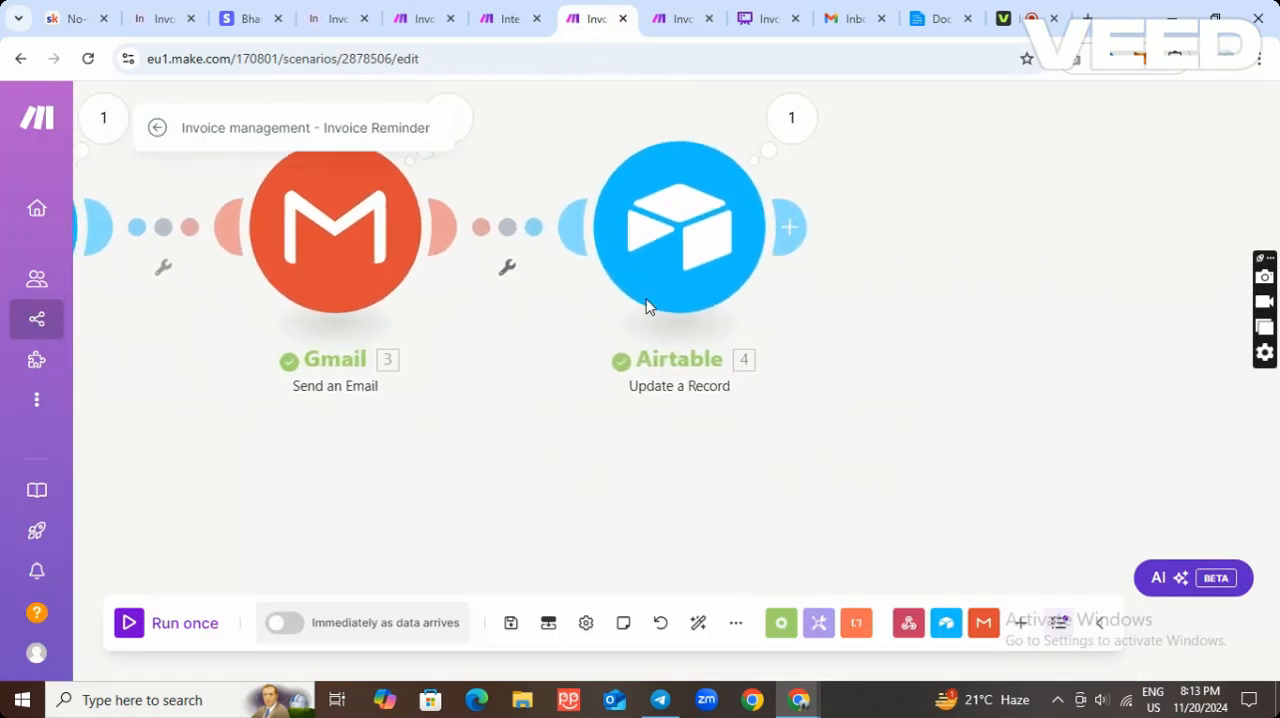
right_click(694, 277)
left_click(733, 298)
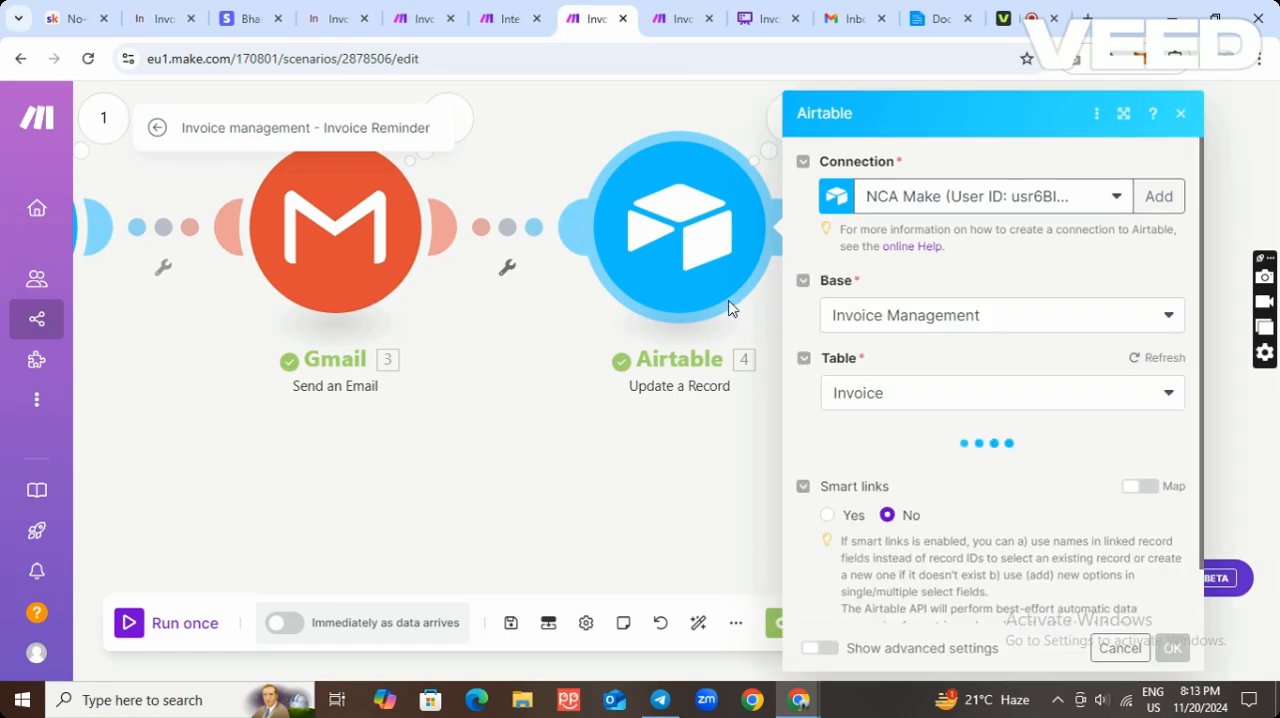
scroll(1024, 476, "down", 8)
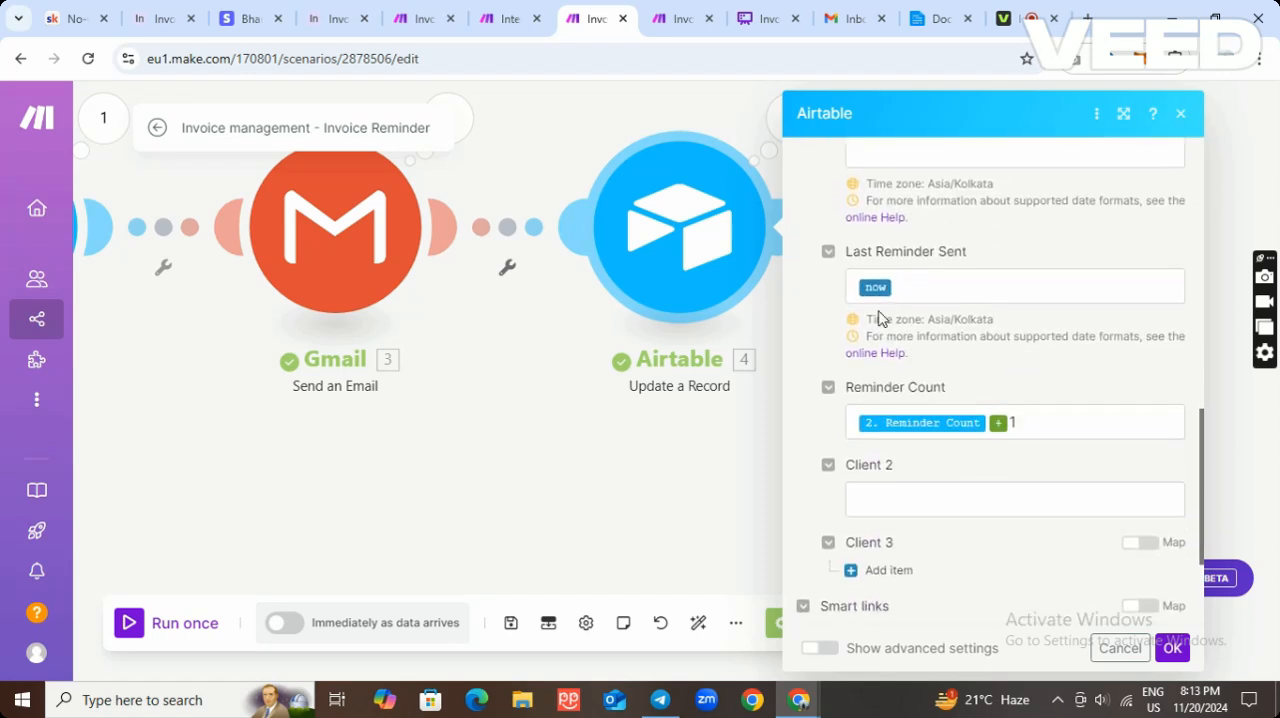
left_click(1120, 648)
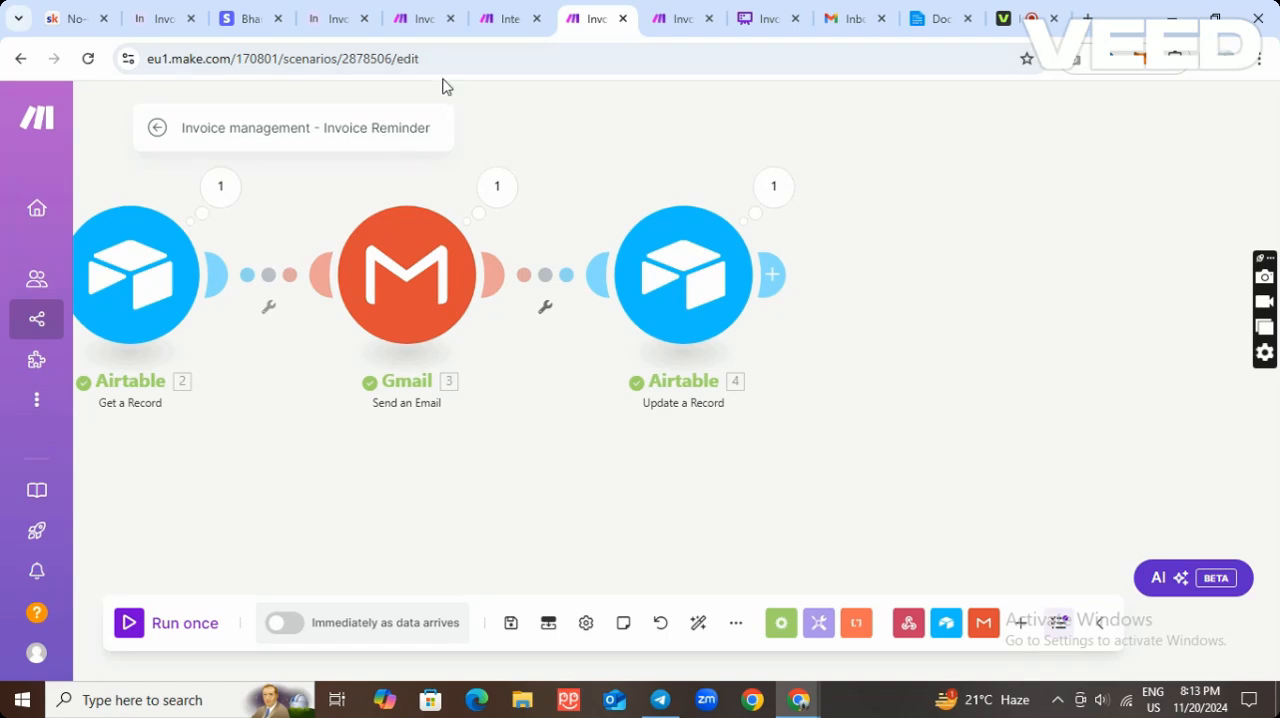
Return to Airtable's Final Invoice Reminder automation and review its script action and its trigger conditions on status, reminder count and overdue days.
left_click(166, 20)
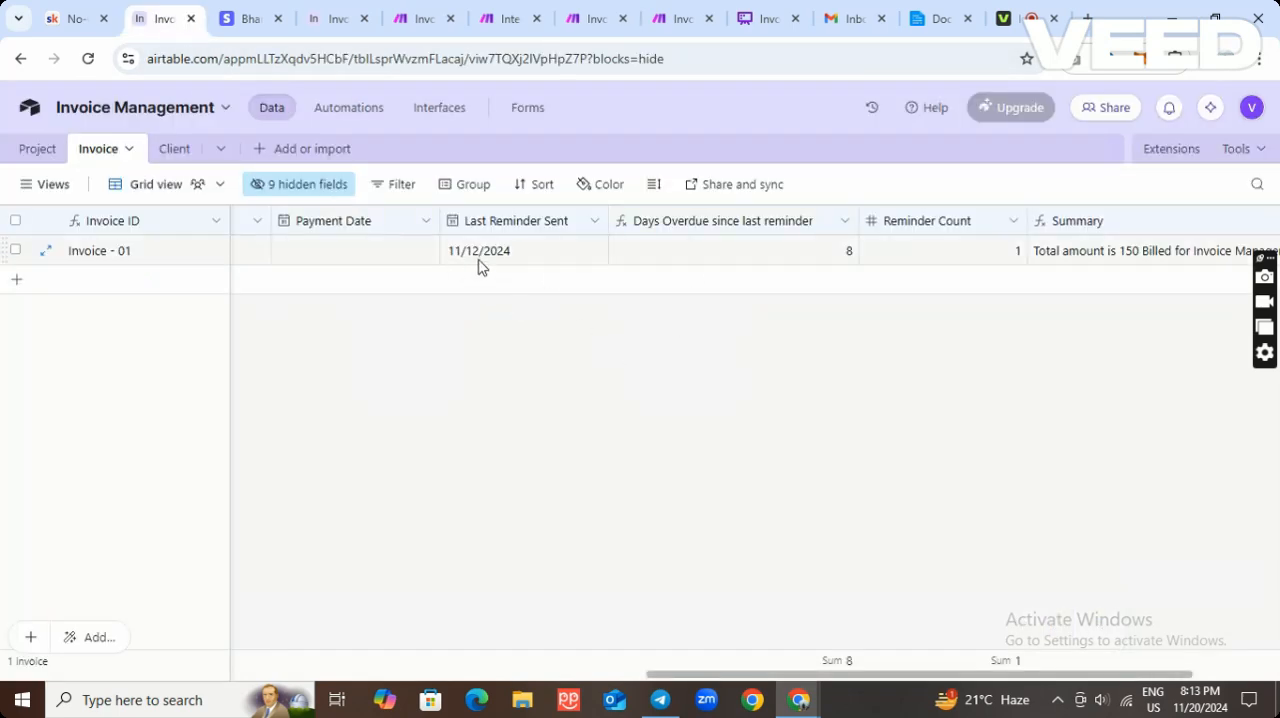
left_click(352, 112)
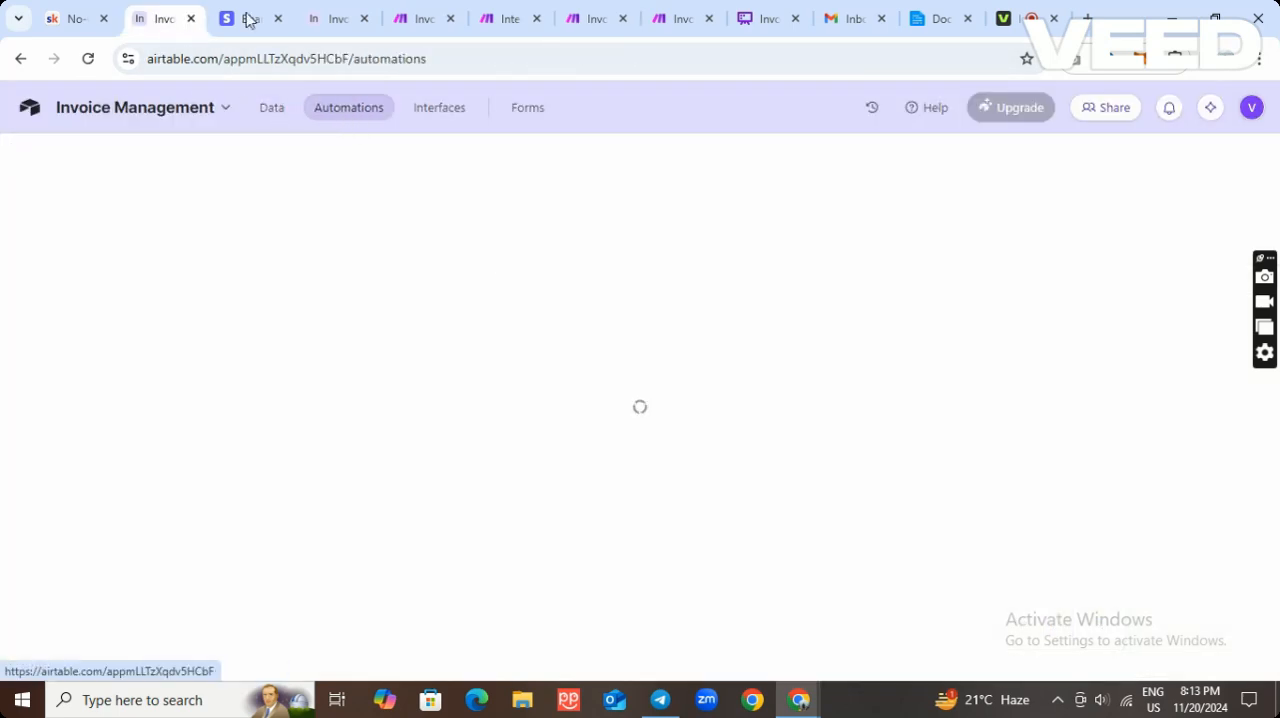
left_click(352, 20)
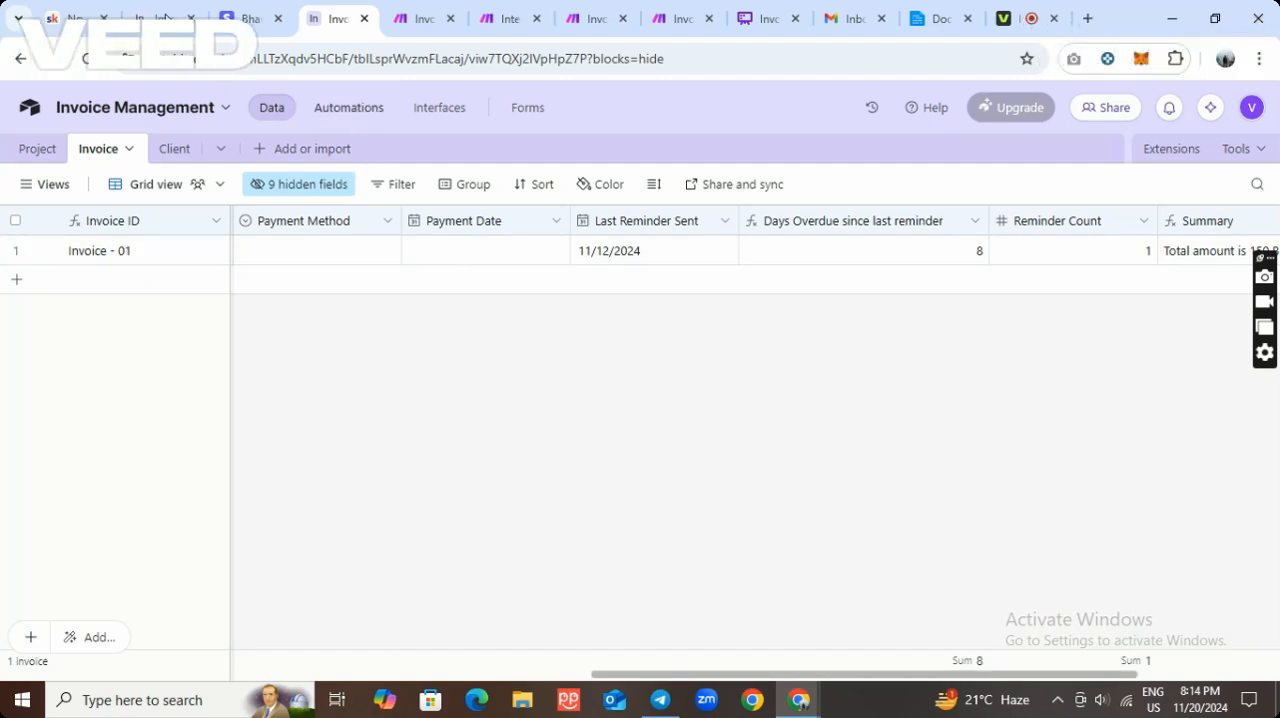
left_click(166, 20)
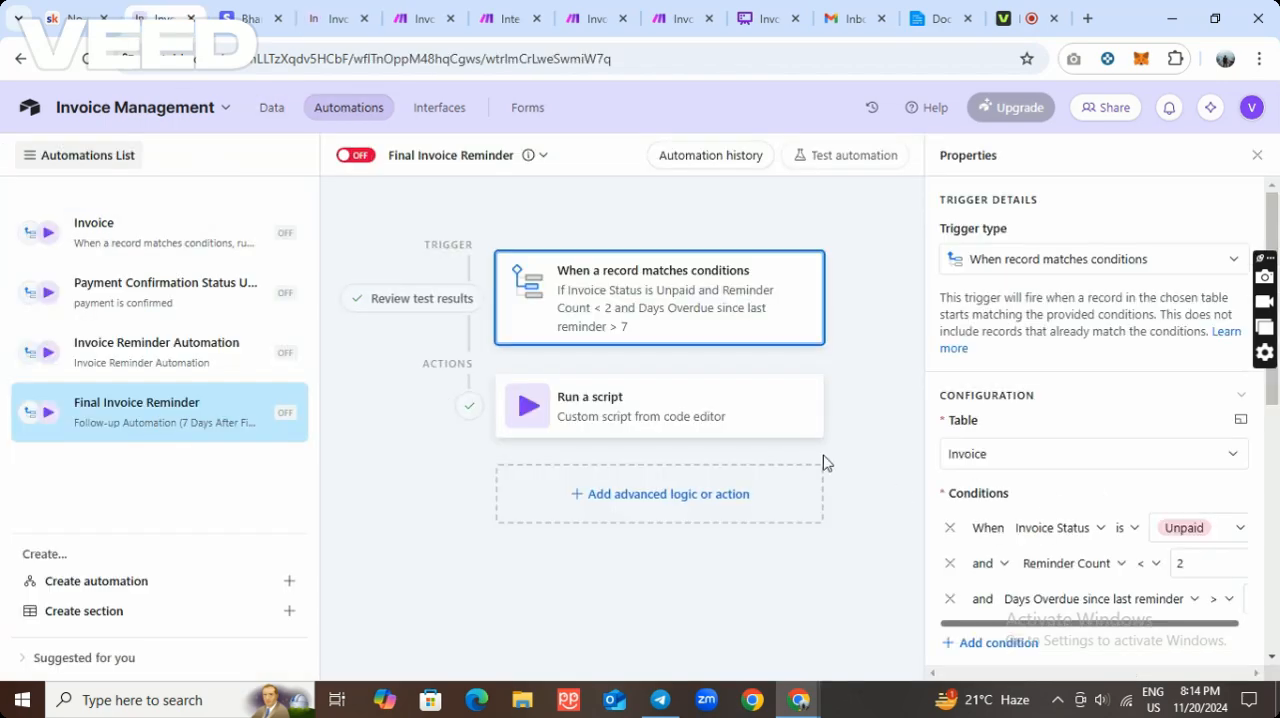
left_click(757, 429)
scroll(1140, 450, "down", 5)
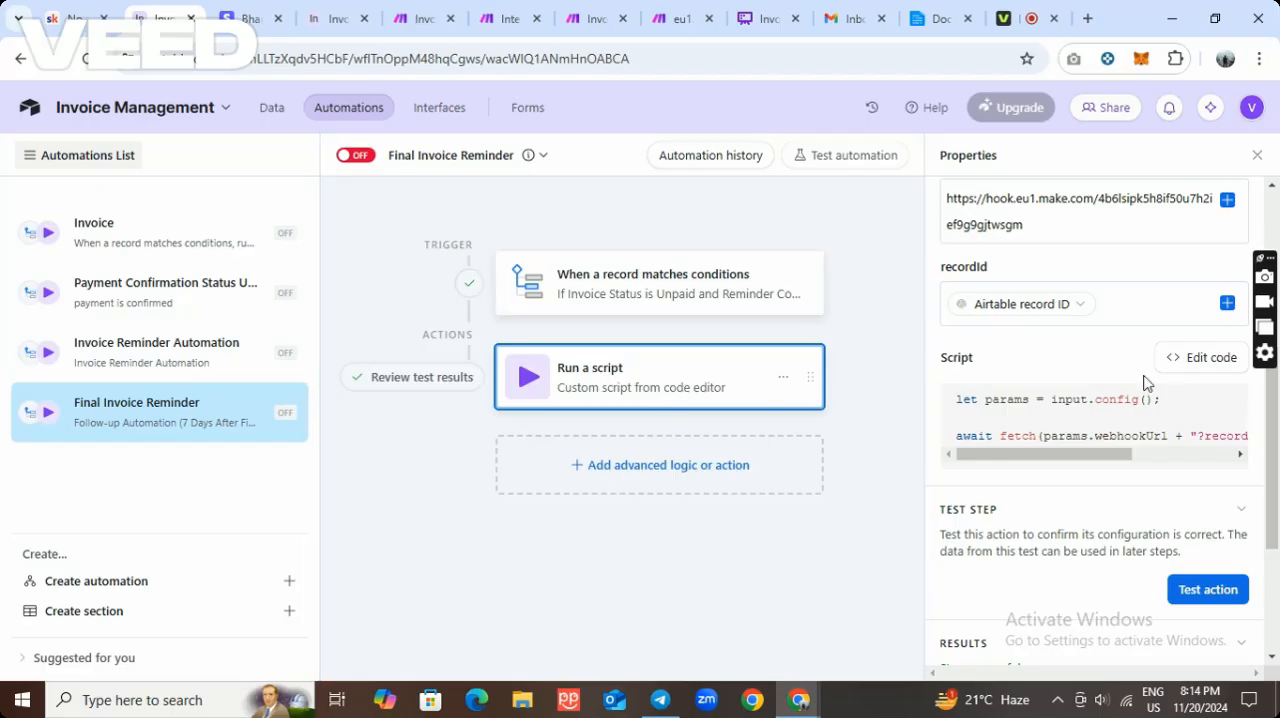
left_click(771, 289)
scroll(1190, 455, "up", 4)
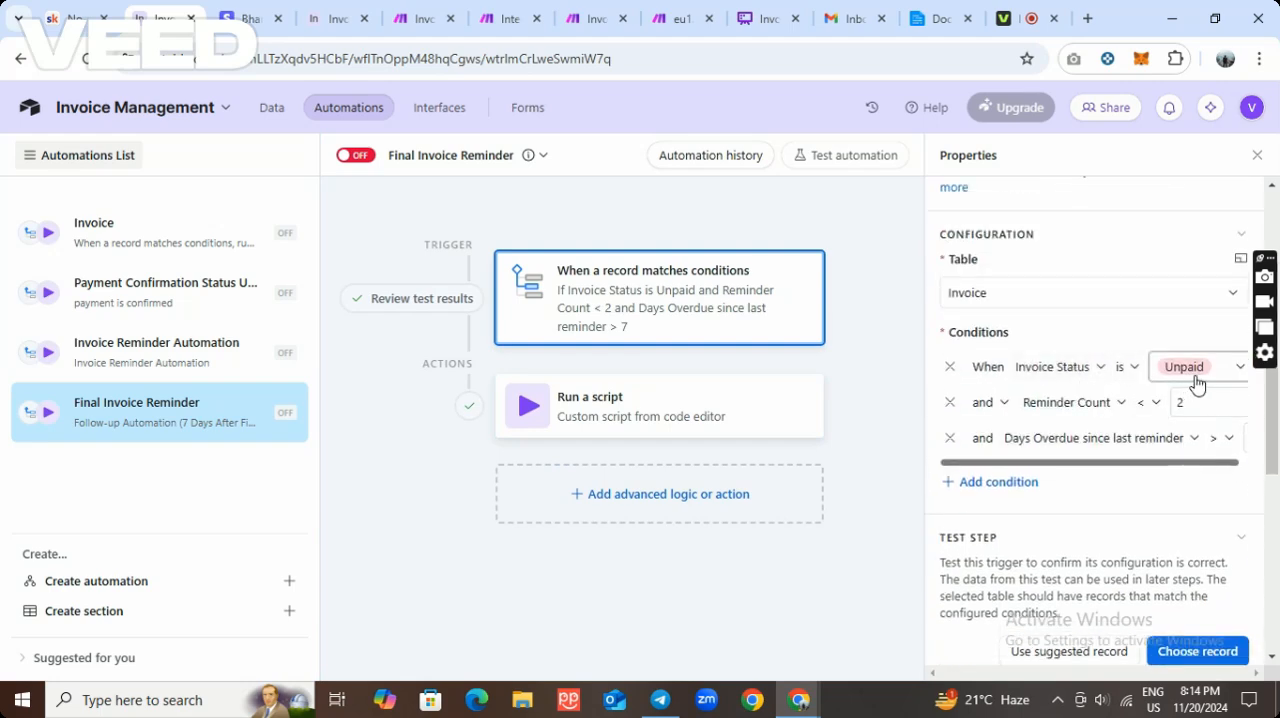
left_click_drag(1165, 463, 1240, 470)
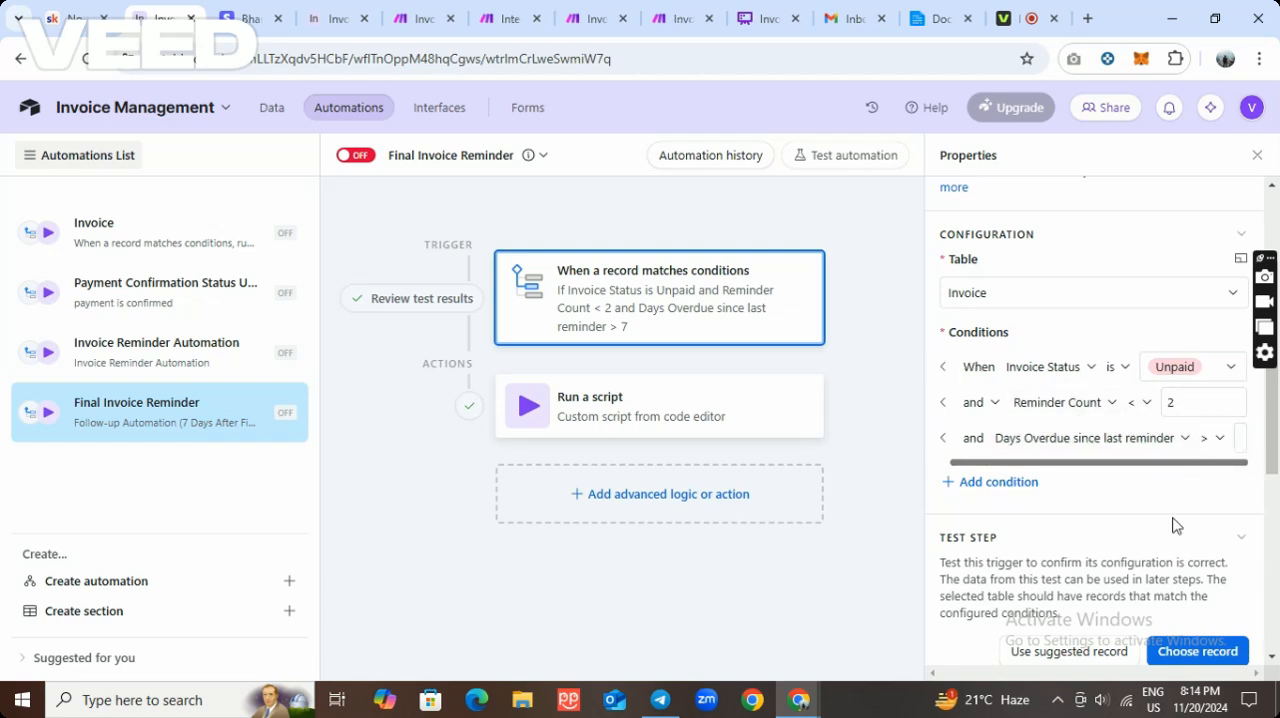
Choose the invoice record for testing the Final Invoice Reminder trigger and open the script action's test settings.
left_click(1183, 651)
left_click(740, 288)
left_click(757, 416)
scroll(1060, 463, "down", 3)
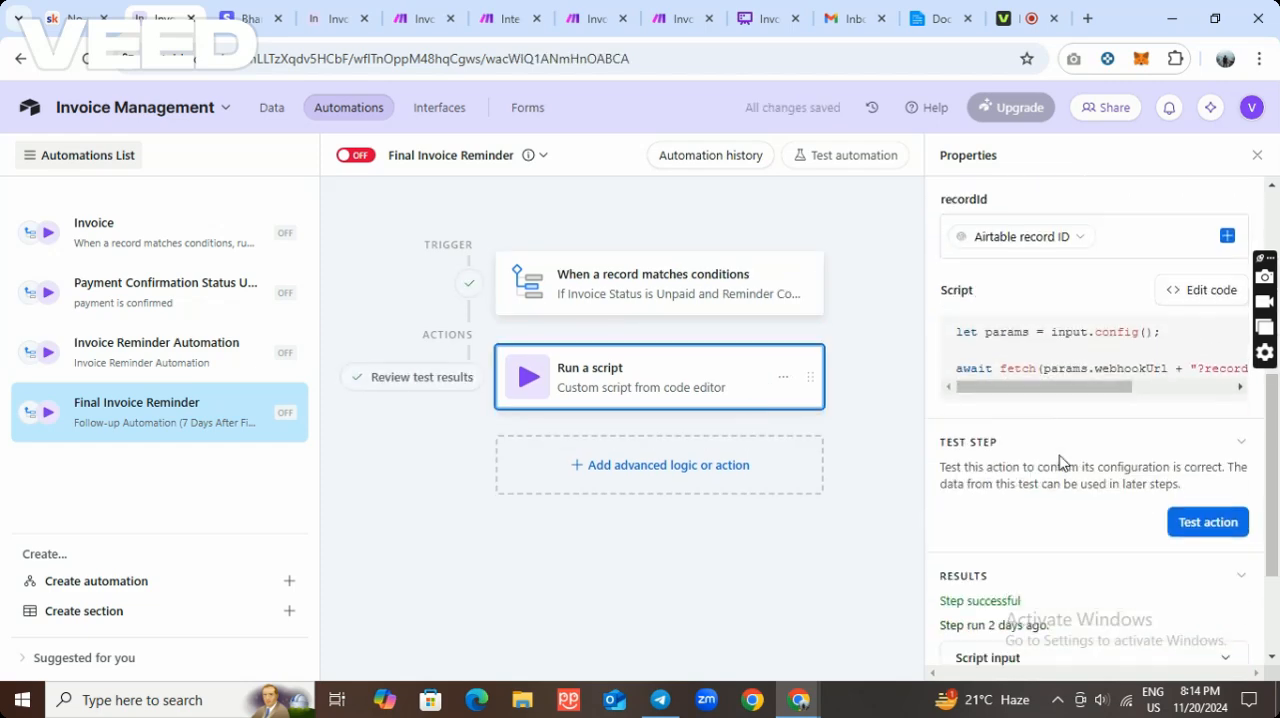
scroll(1060, 463, "down", 3)
Switch to the FINAL REMINDER scenario in Make, open it for editing and run it once.
left_click(683, 18)
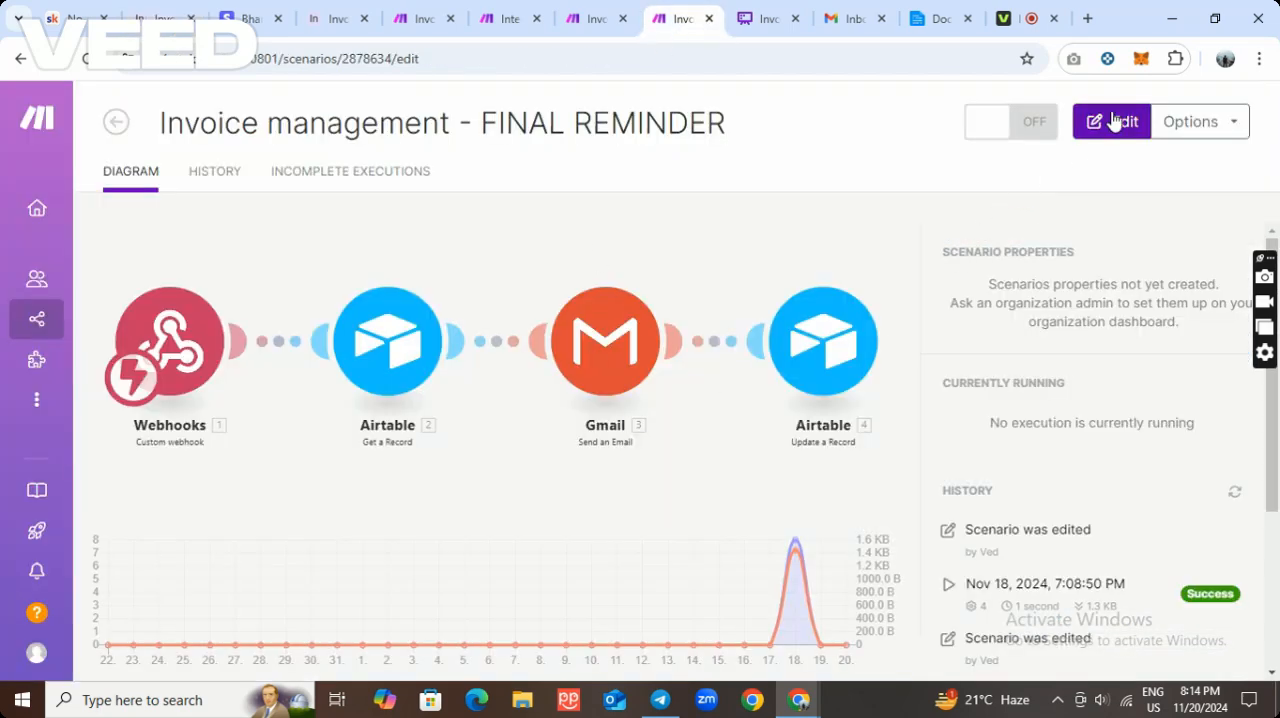
left_click(1115, 121)
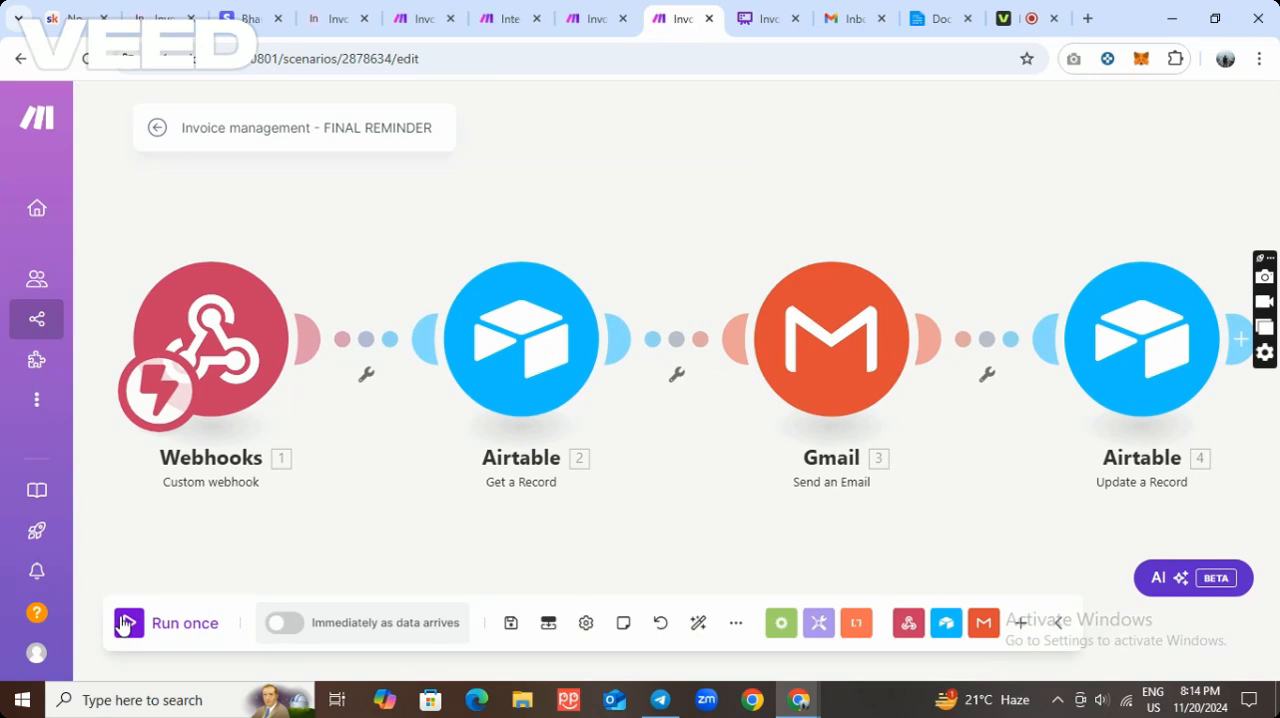
left_click(124, 624)
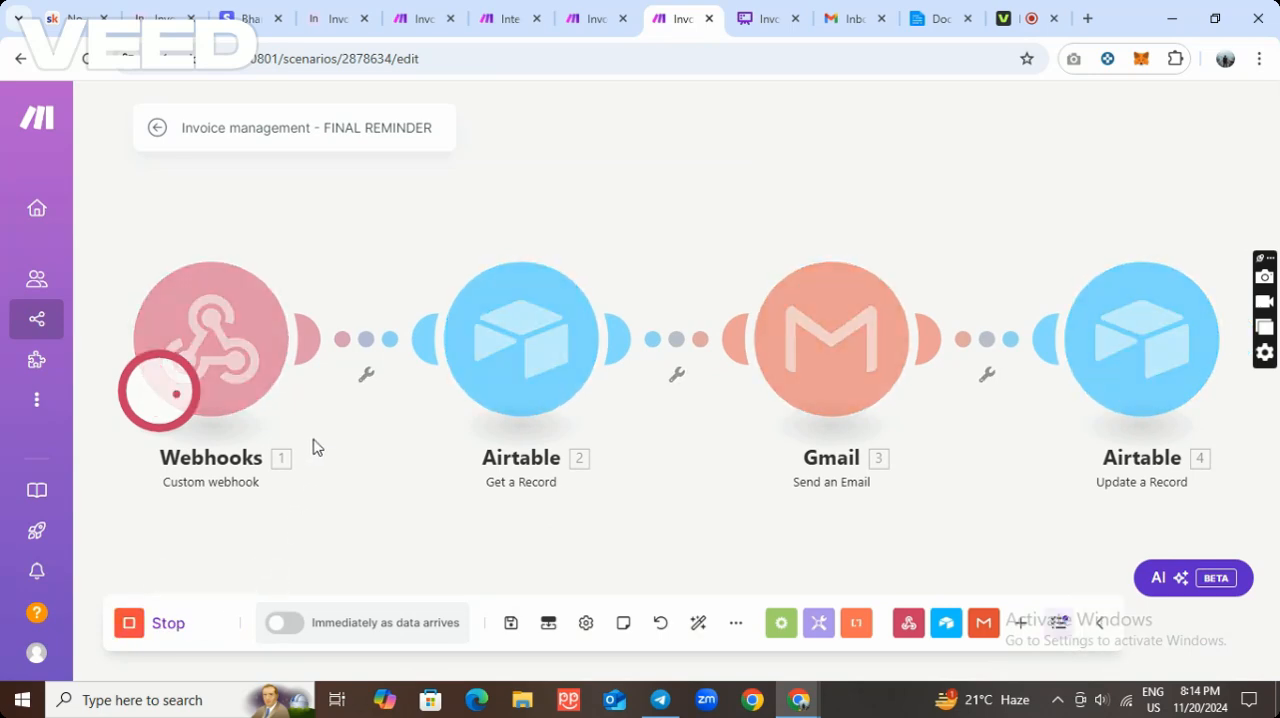
Test the script action of Airtable's Final Invoice Reminder automation and return to Make to watch the FINAL REMINDER scenario run.
left_click(325, 20)
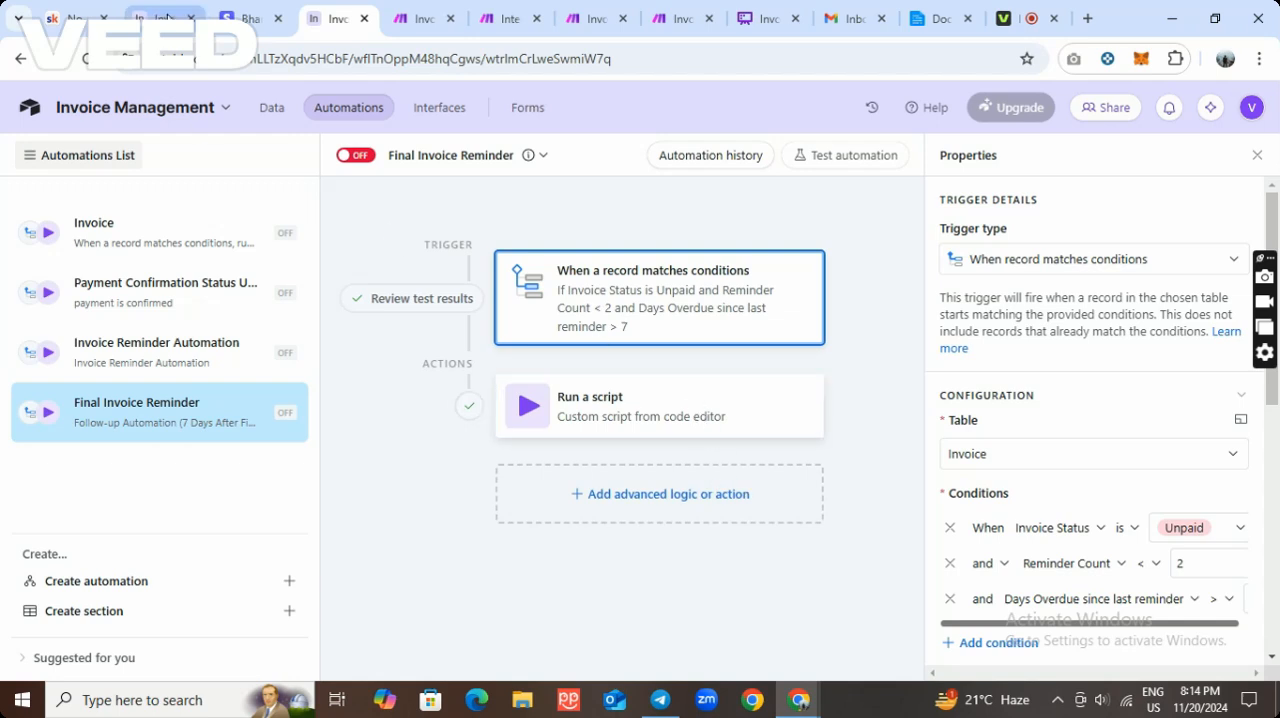
left_click(160, 18)
left_click(1192, 342)
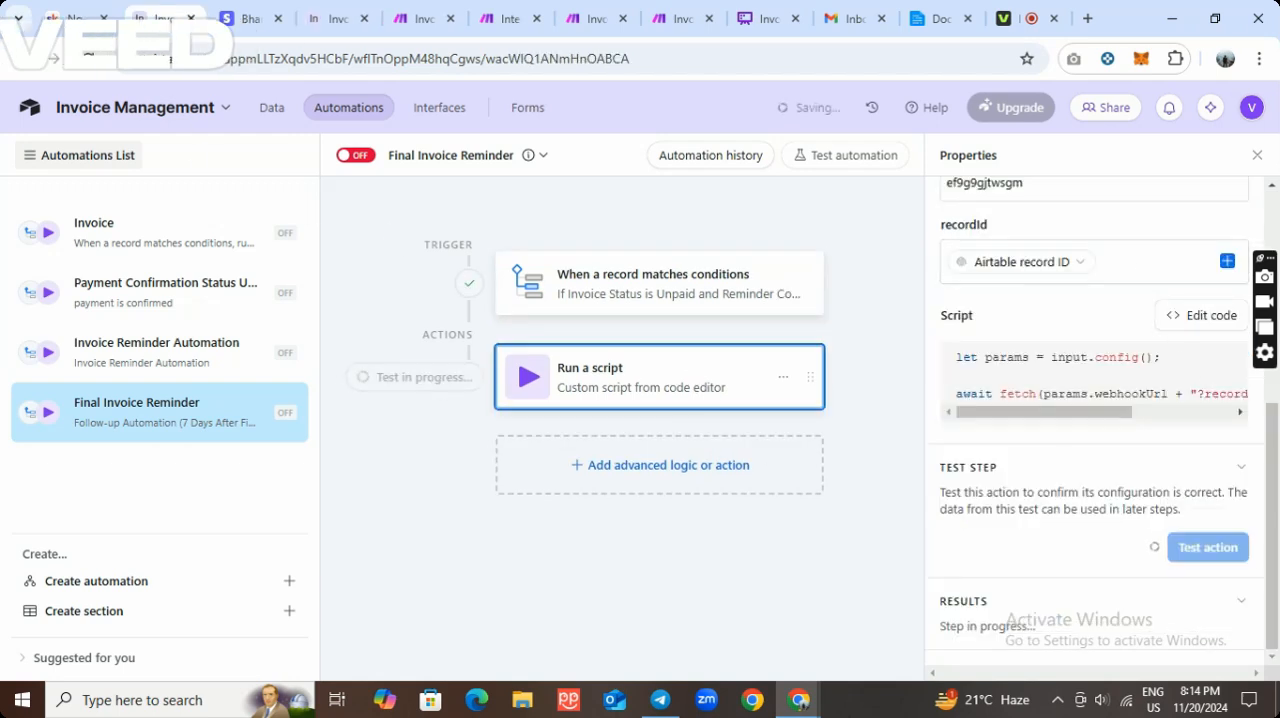
left_click(680, 18)
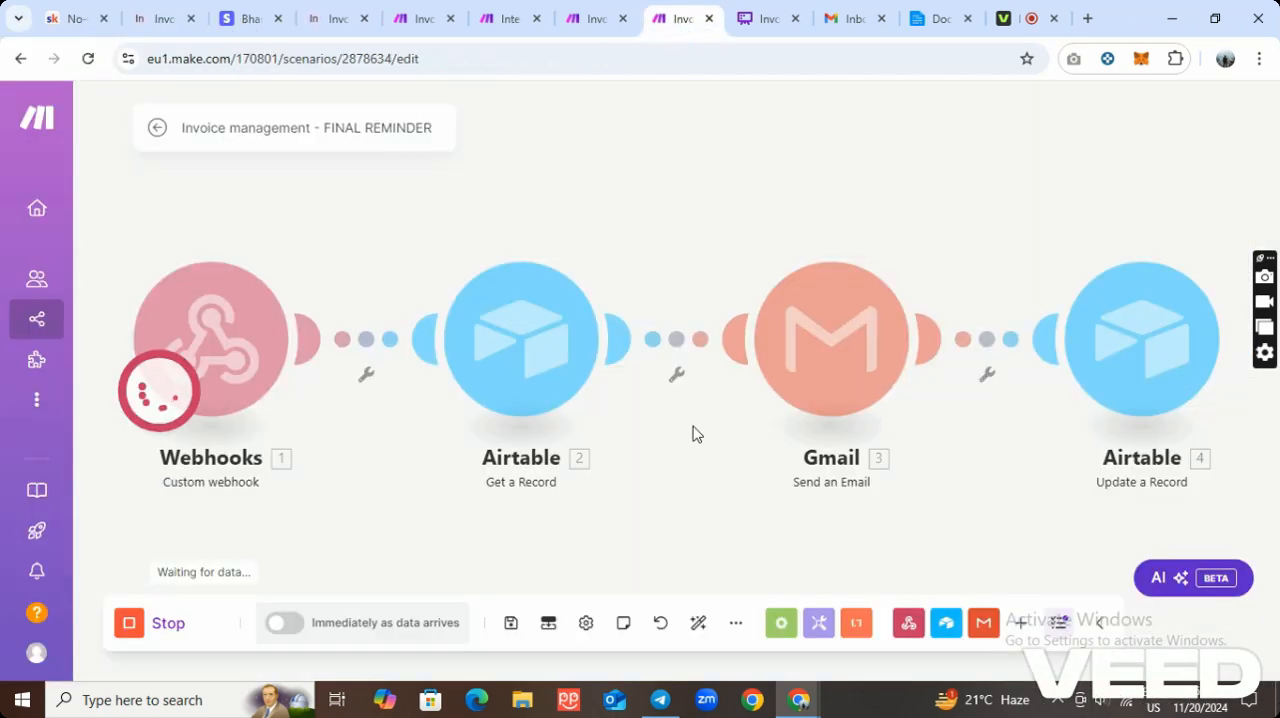
left_click_drag(680, 500, 538, 423)
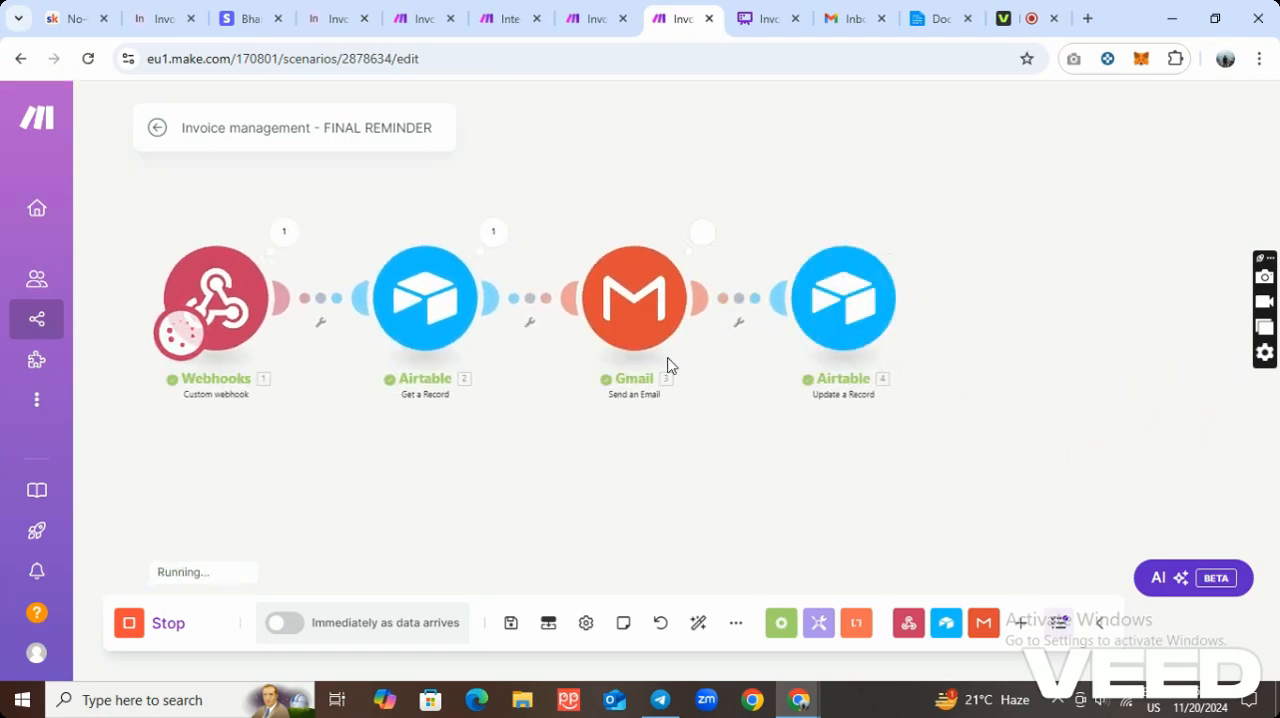
Refresh the Gmail inbox, read the email "FINAL NOTICE: Urgent Overdue Invoice" and return to the inbox.
left_click(855, 25)
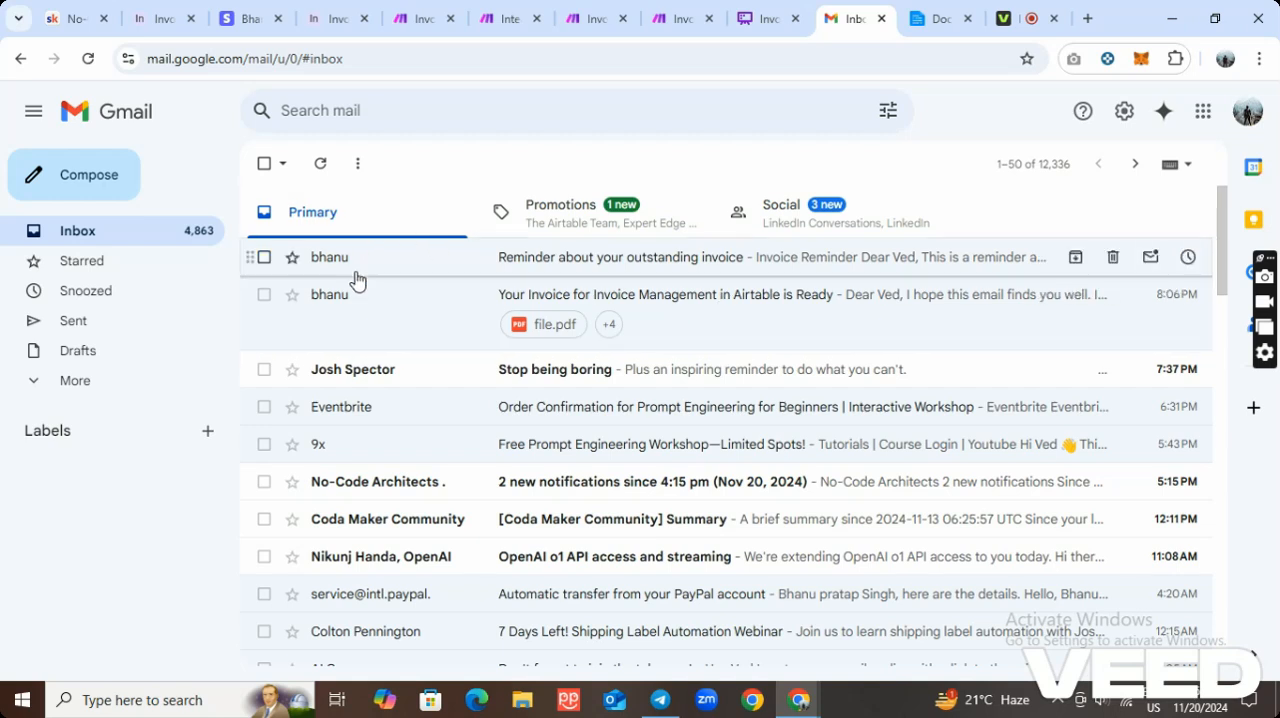
left_click(318, 172)
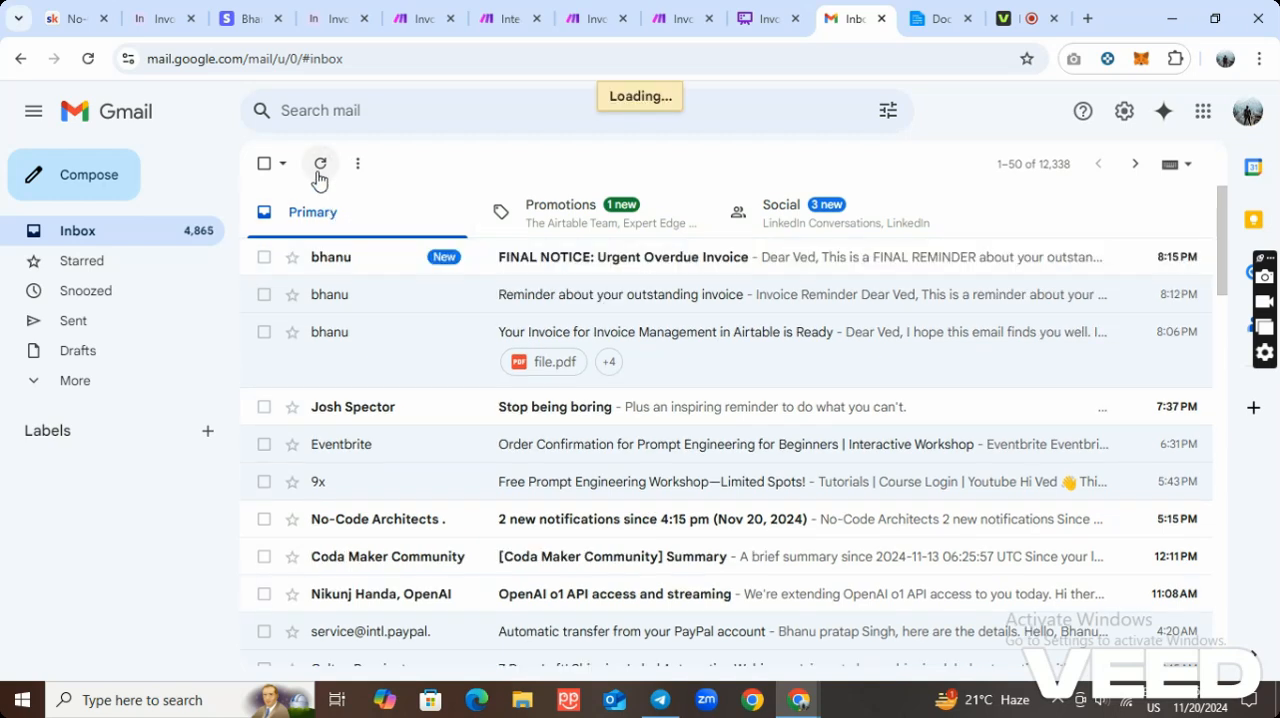
left_click(598, 265)
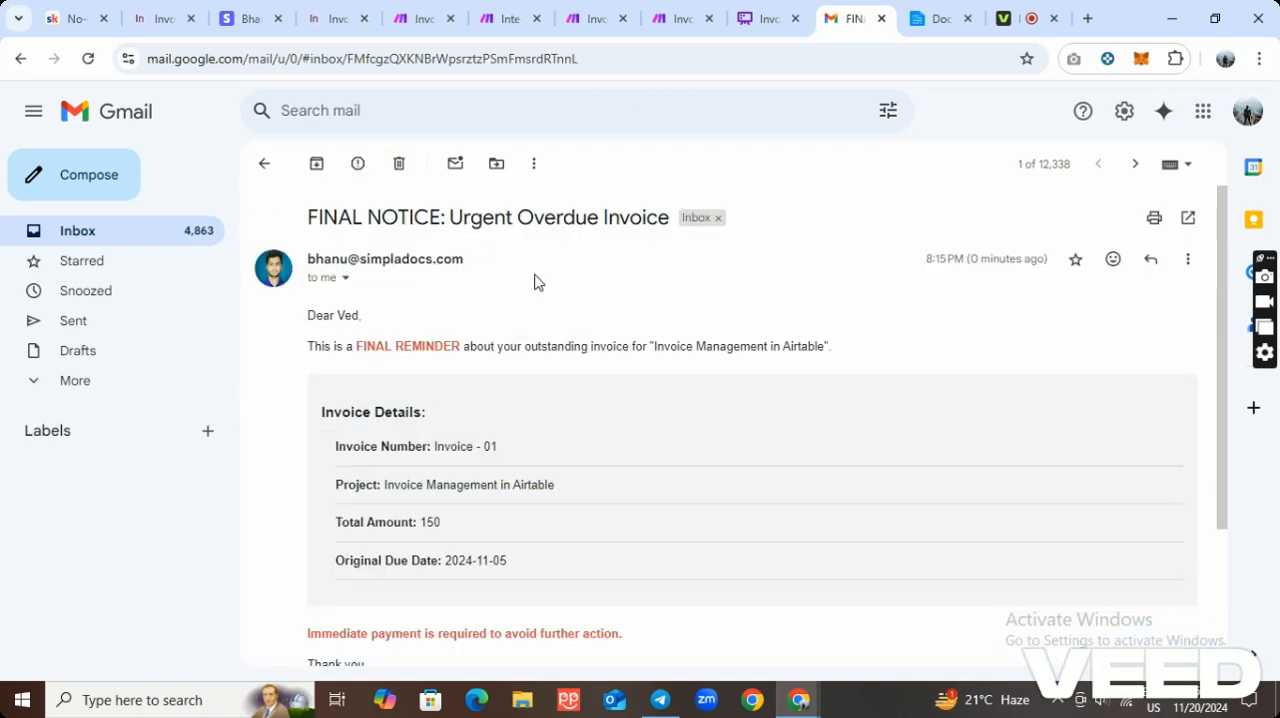
scroll(684, 472, "down", 4)
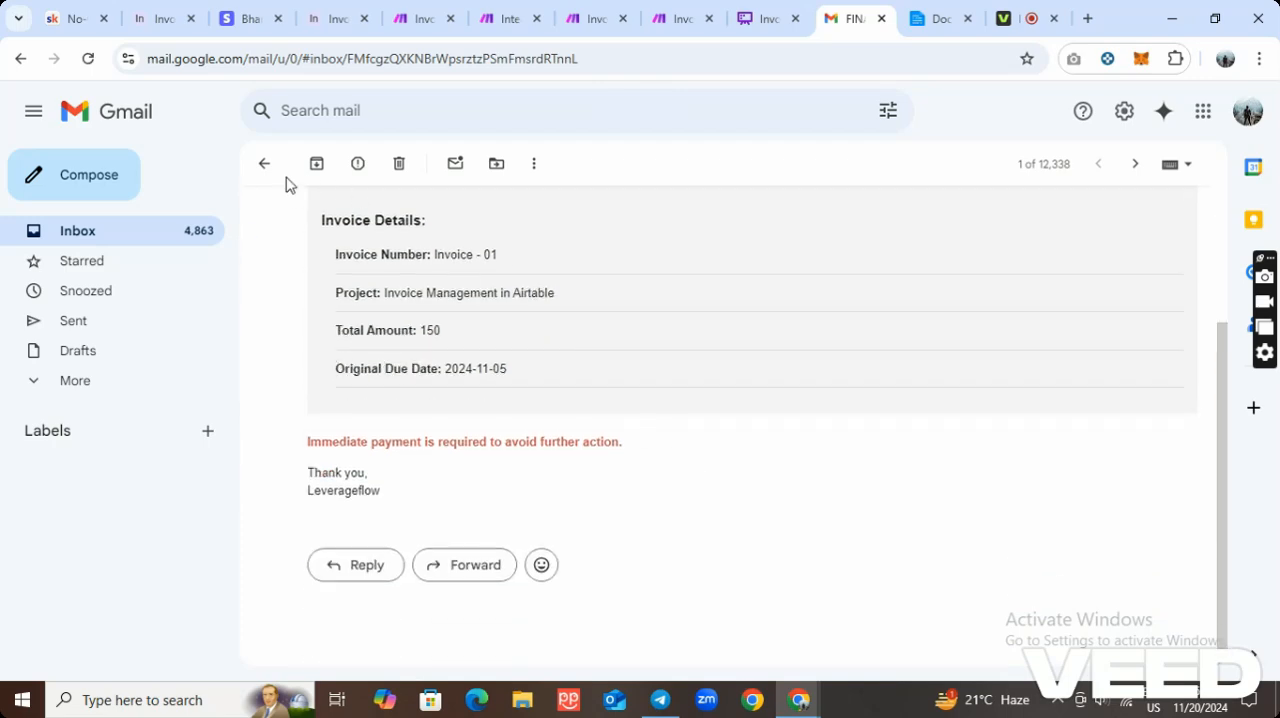
left_click(264, 164)
Switch to the Whimsical flowchart and review the invoice payment process from Create Invoice through the paid and unpaid branches.
left_click(758, 20)
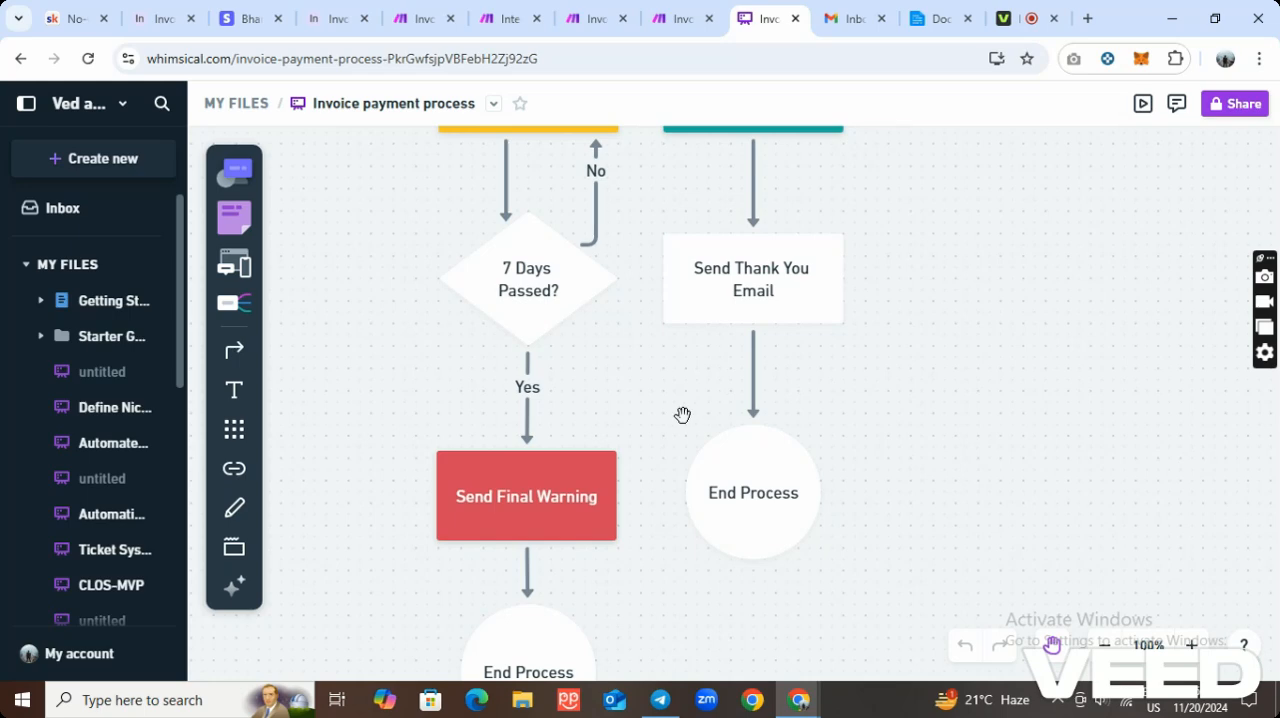
scroll(682, 414, "up", 5)
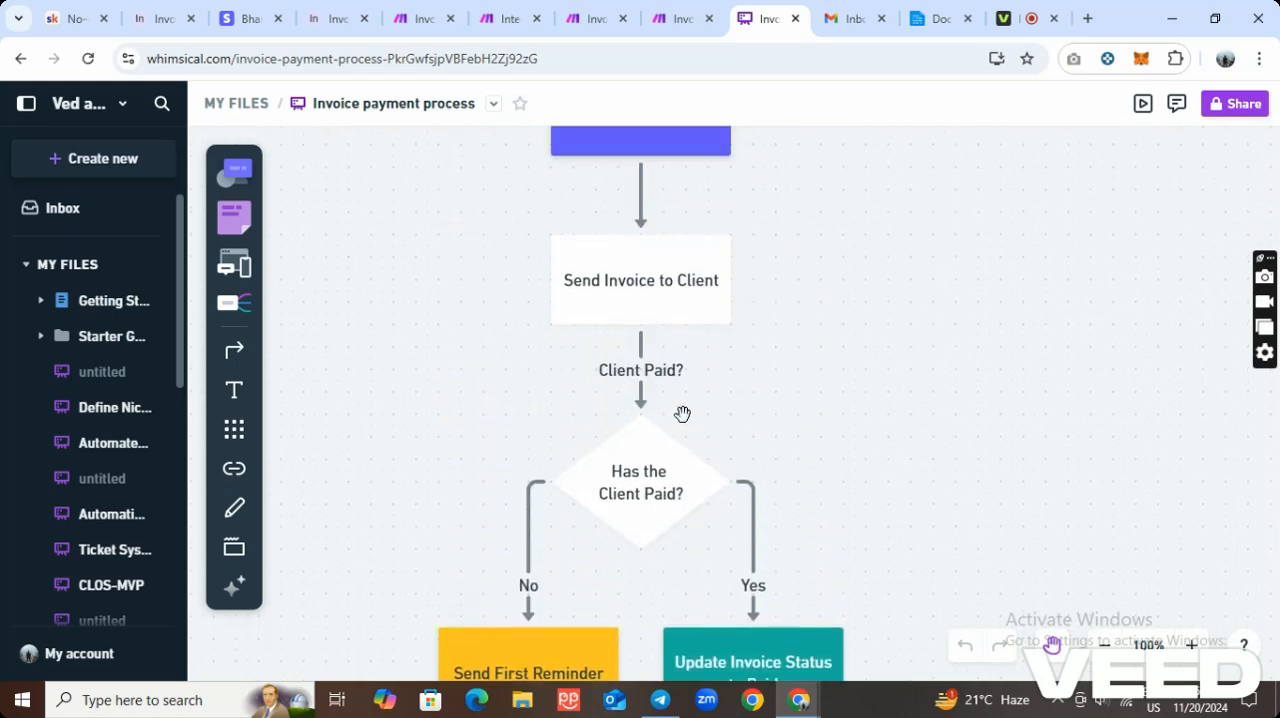
scroll(682, 414, "up", 1)
scroll(743, 274, "down", 1)
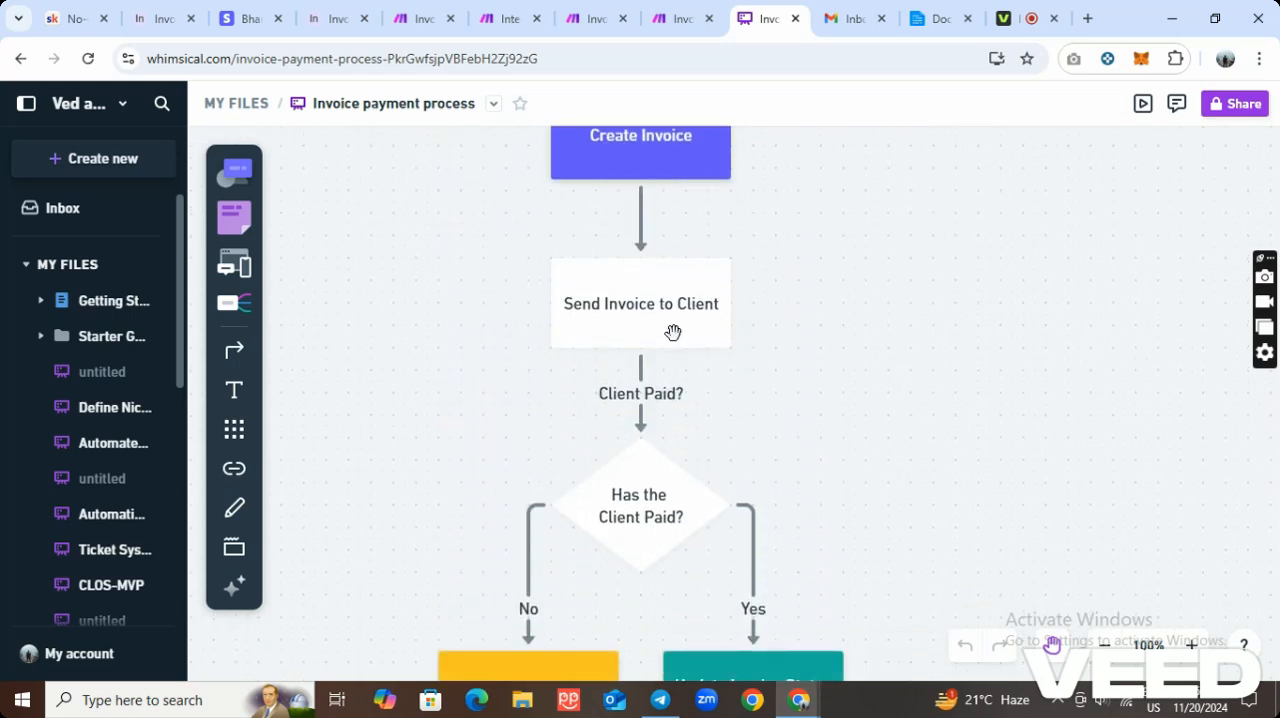
scroll(694, 338, "down", 3)
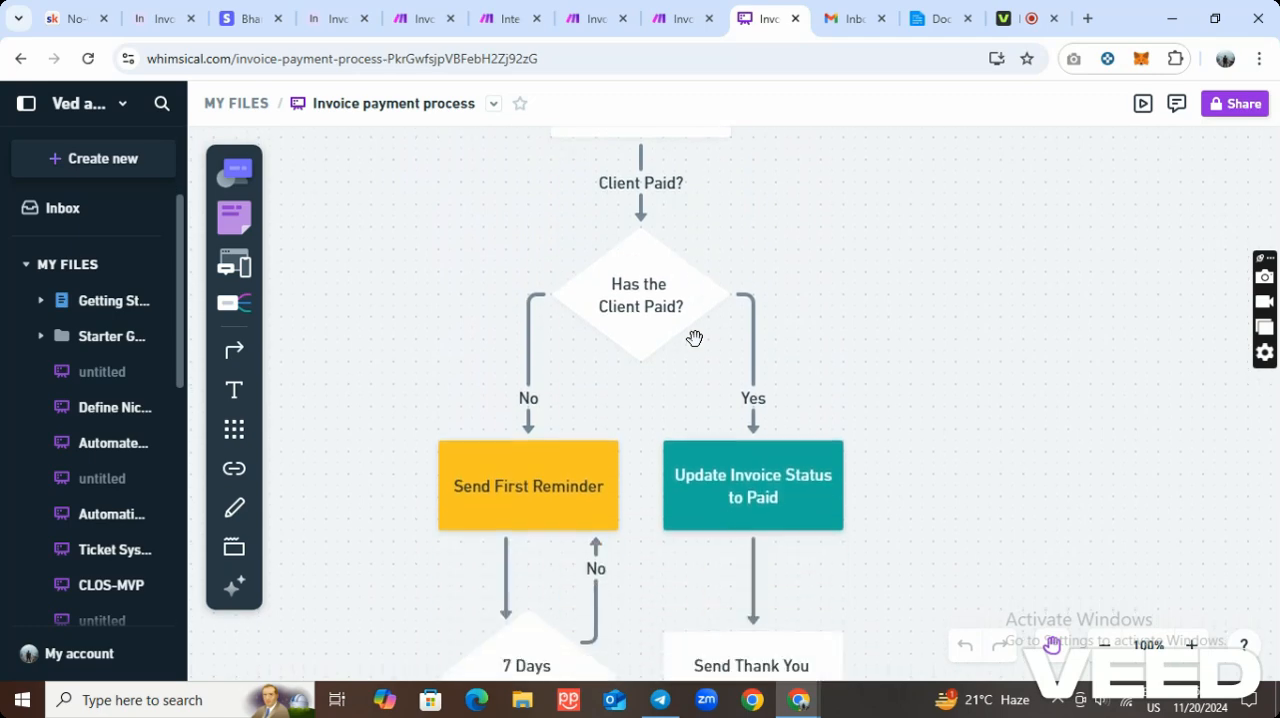
scroll(694, 338, "down", 1)
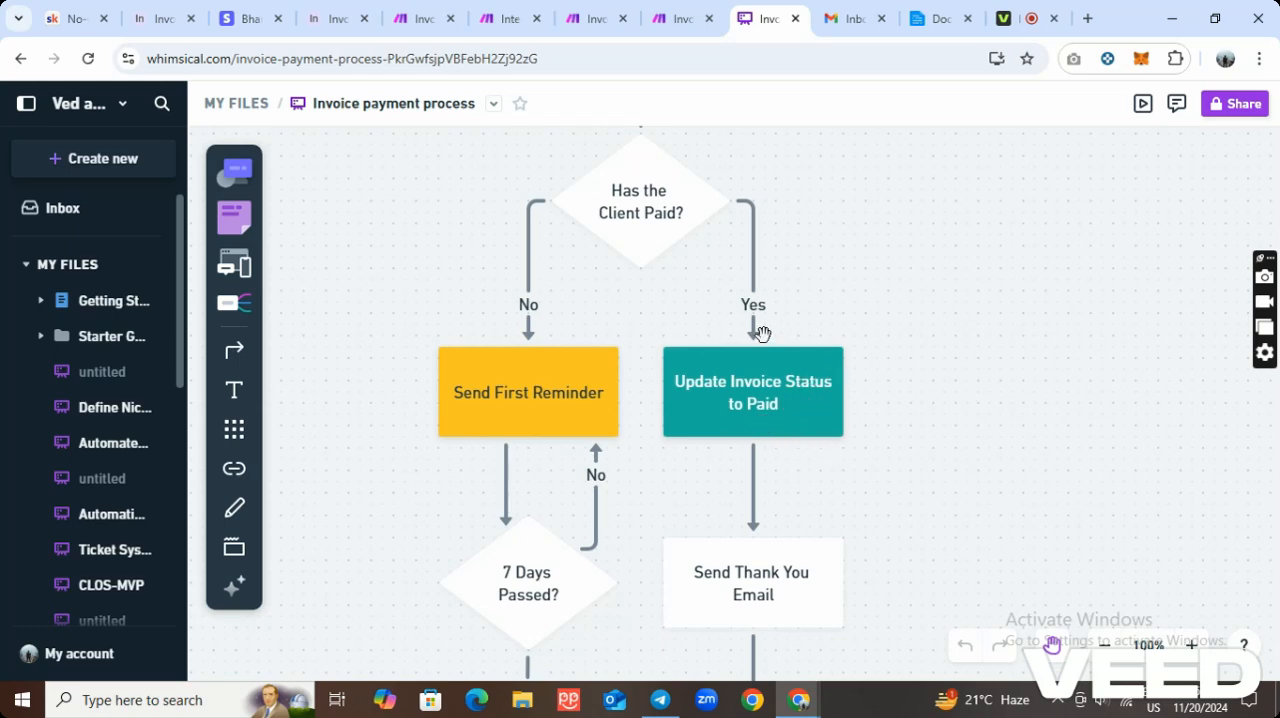
scroll(786, 411, "down", 1)
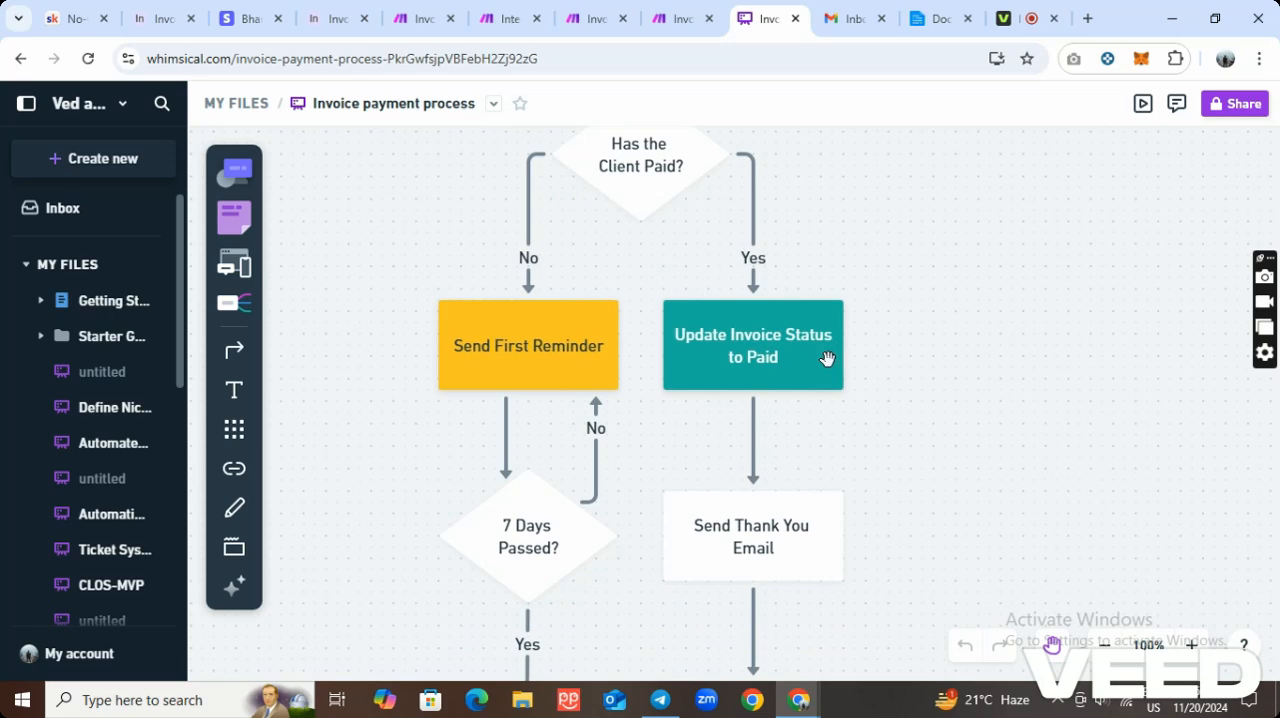
Examine the unpaid branch of the flowchart from Send First Reminder through the 7-day check to Send Final Warning and End Process.
scroll(827, 359, "down", 1)
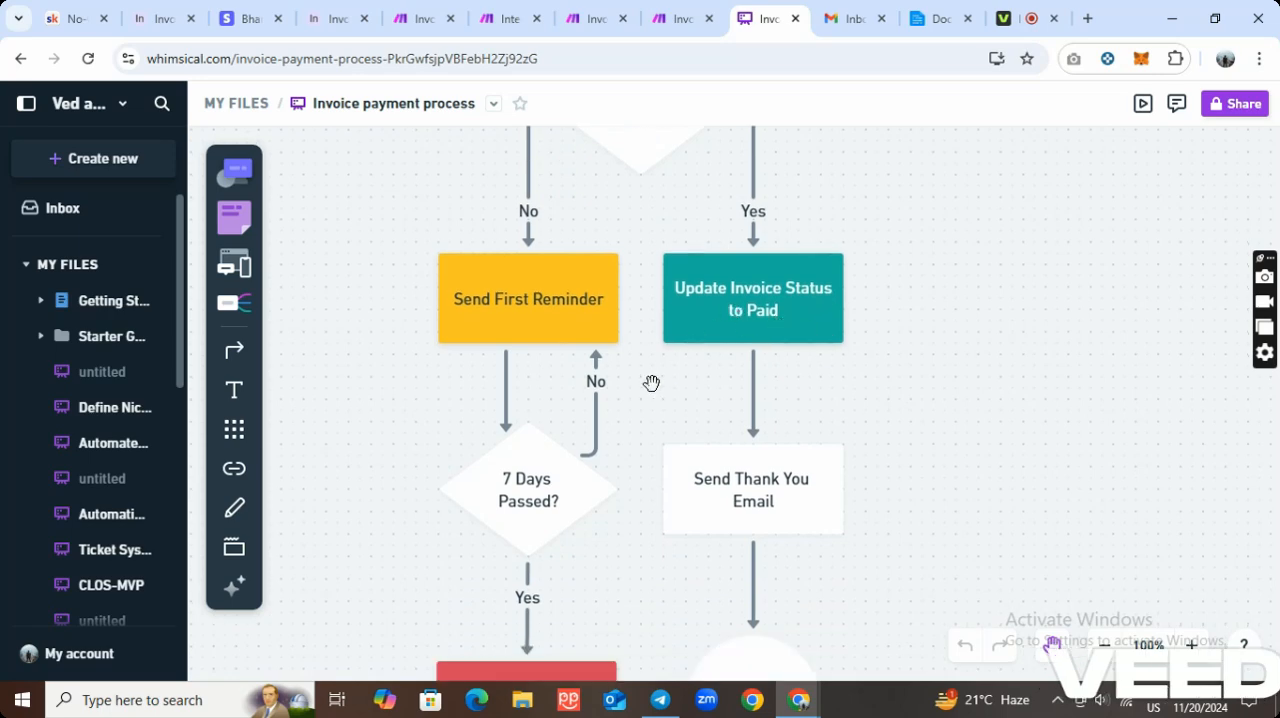
scroll(655, 375, "up", 2)
scroll(613, 360, "down", 1)
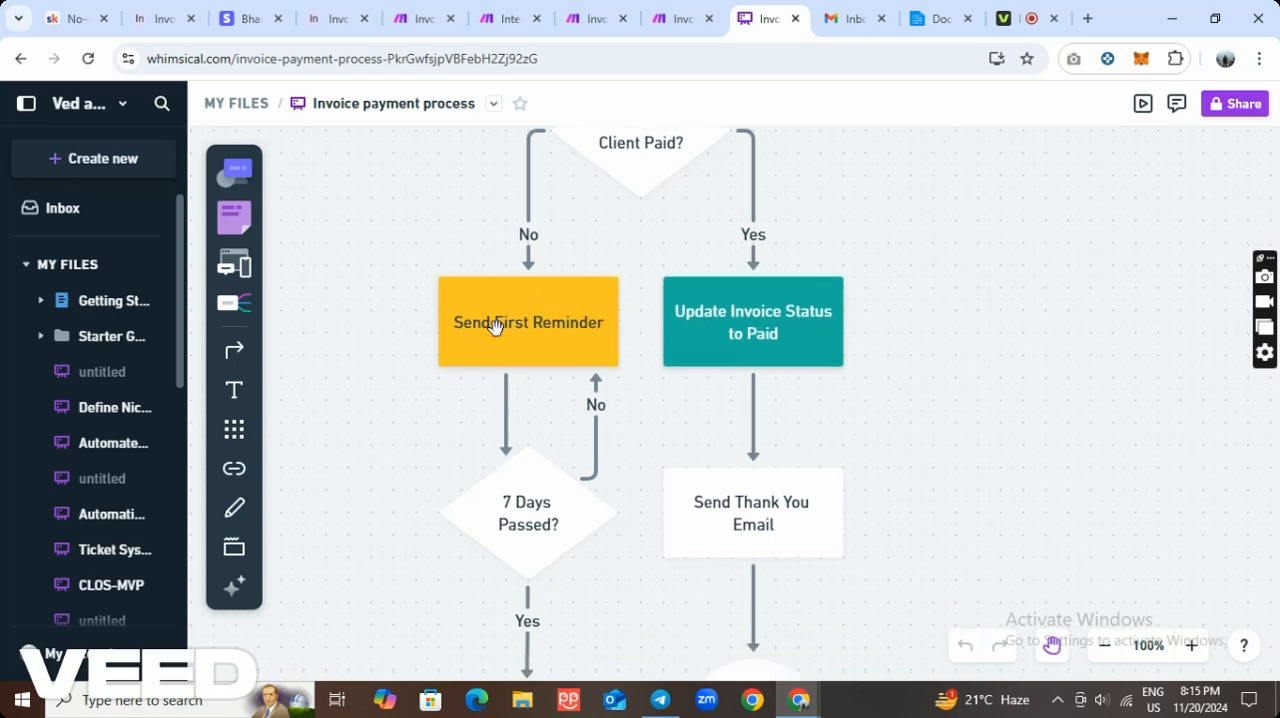
scroll(548, 344, "down", 4)
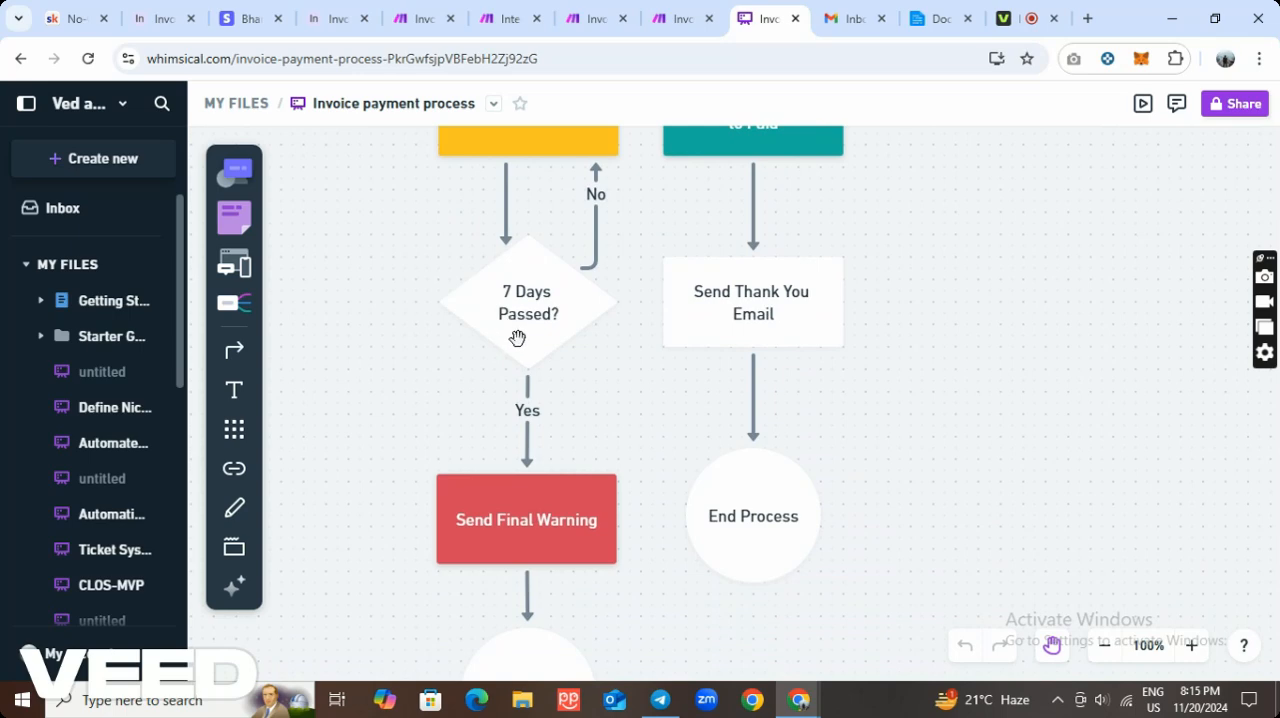
scroll(540, 490, "down", 2)
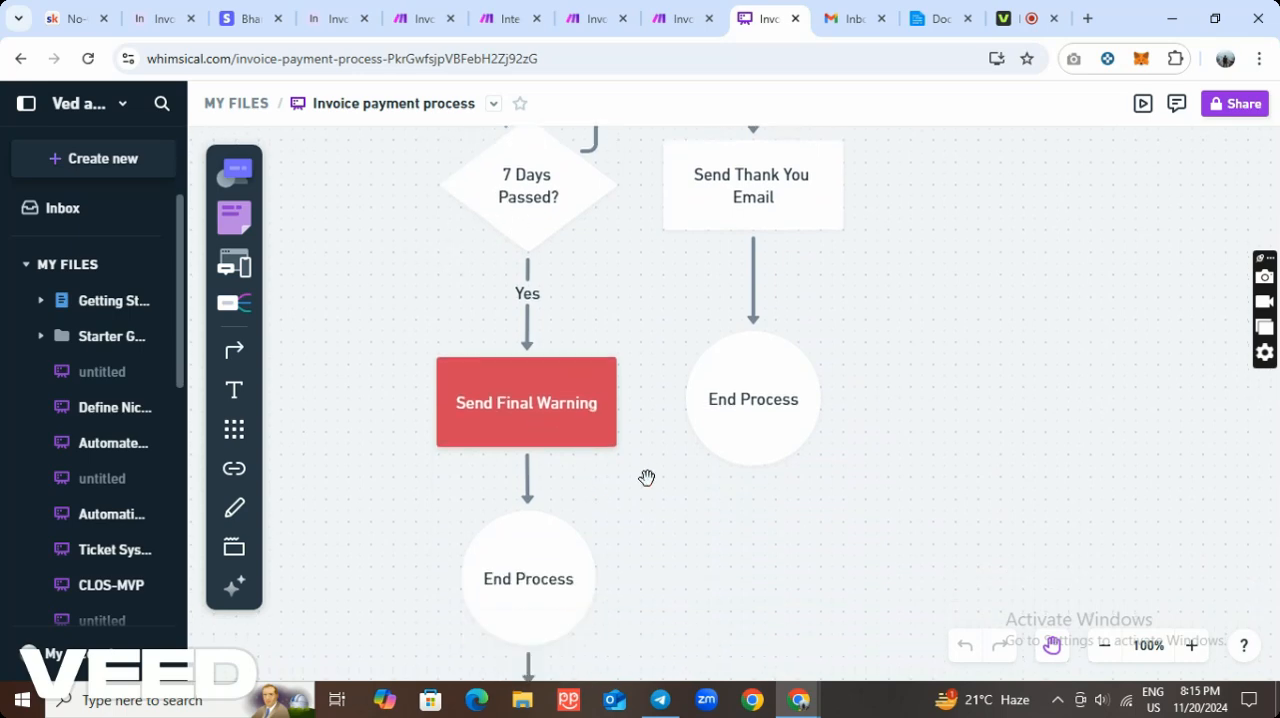
Check the invoice emails in the Gmail inbox and return to the Final Invoice Reminder automation in Airtable.
left_click(843, 24)
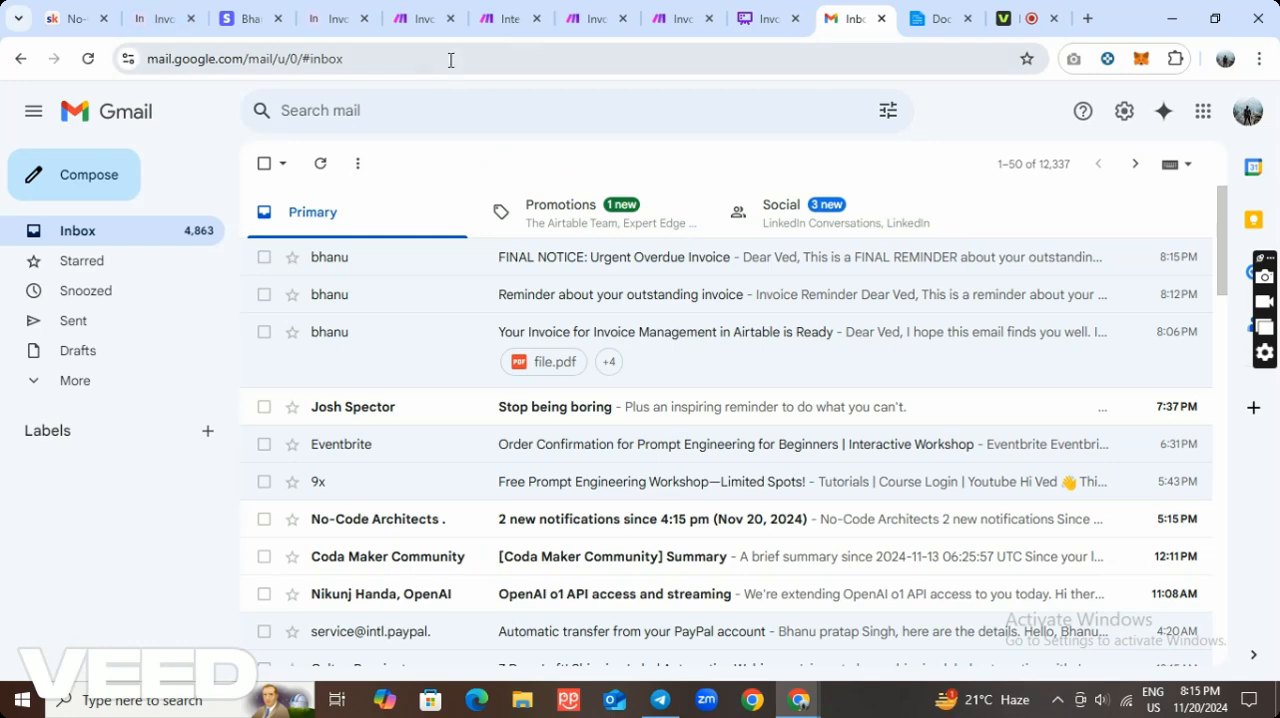
left_click(157, 20)
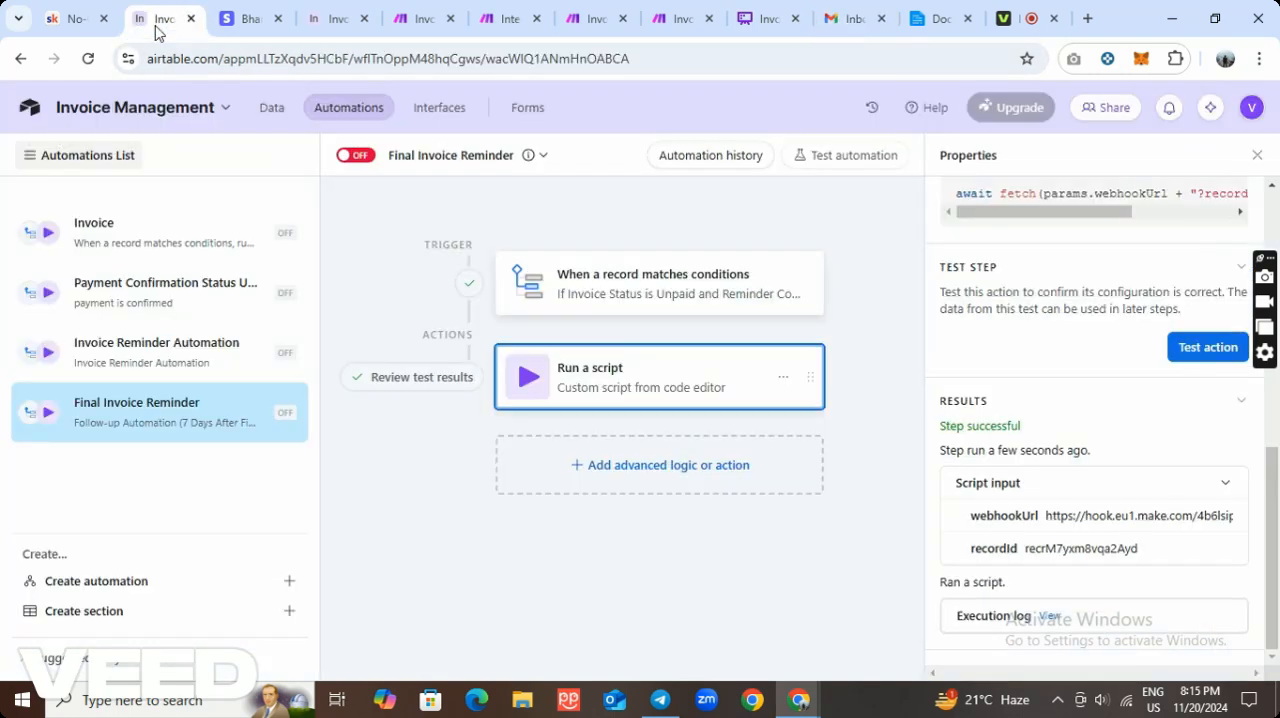